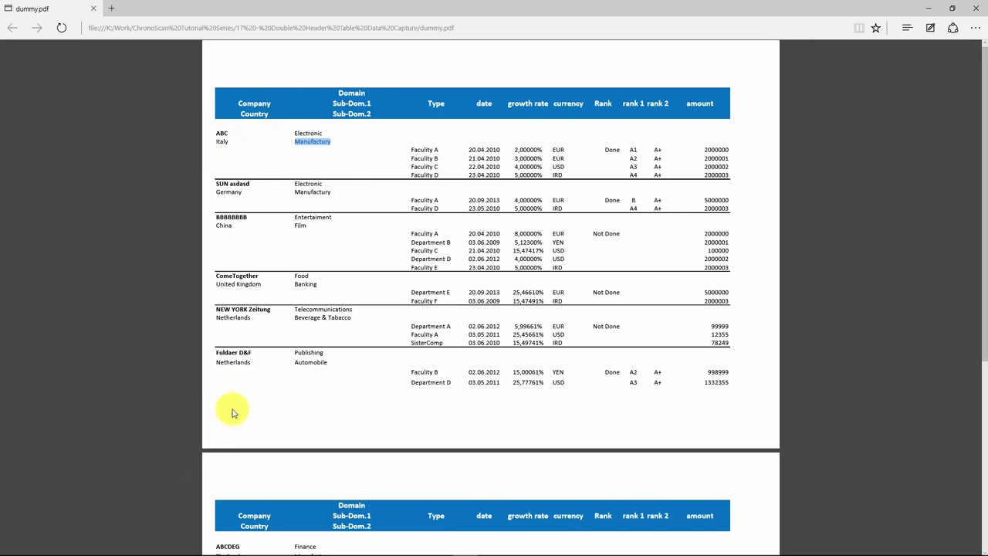
Leave the dummy.pdf table in Edge and bring ChronoScan Capture to the front
mouse_move(401, 551)
left_click(363, 546)
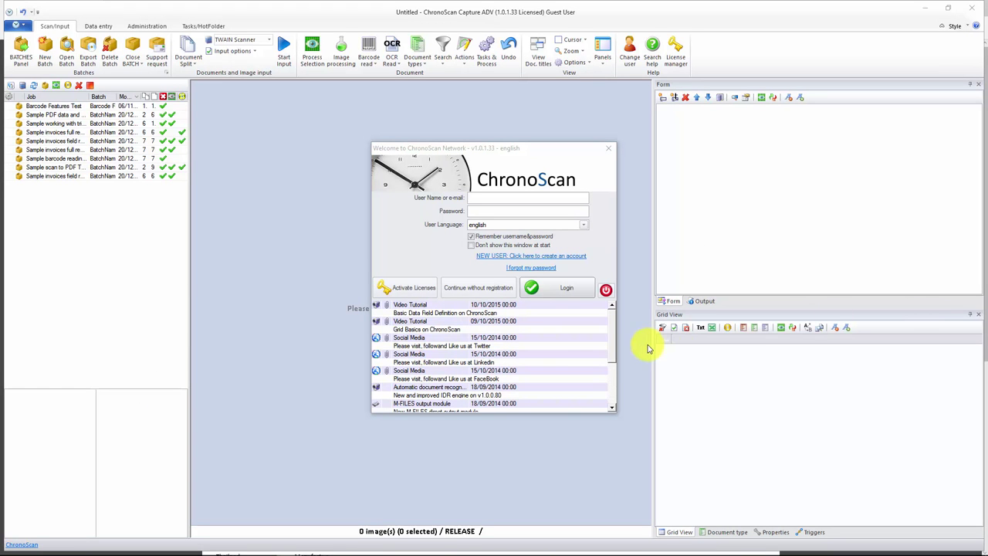
Continue unregistered and start a new job type named Double Header JOB with default scanning options
left_click(471, 295)
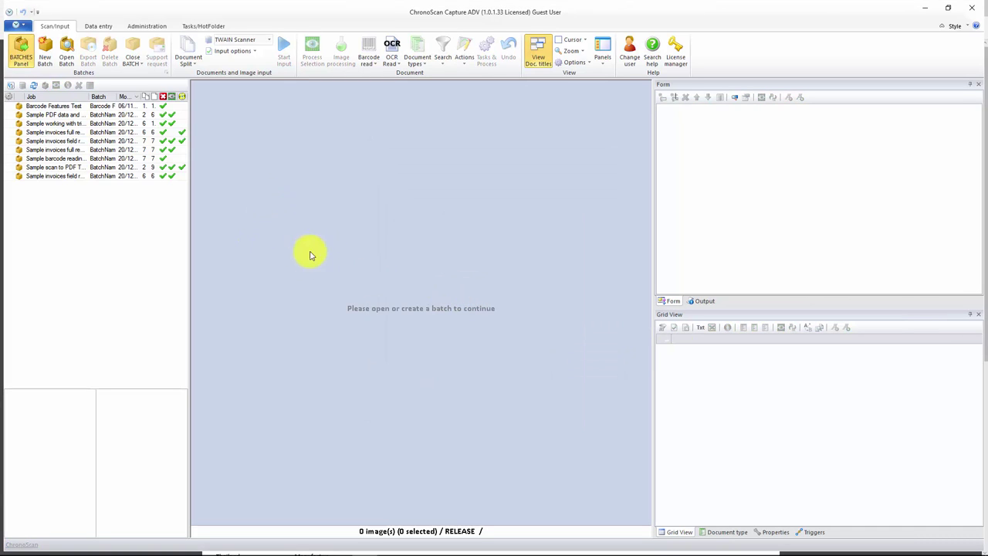
left_click(45, 55)
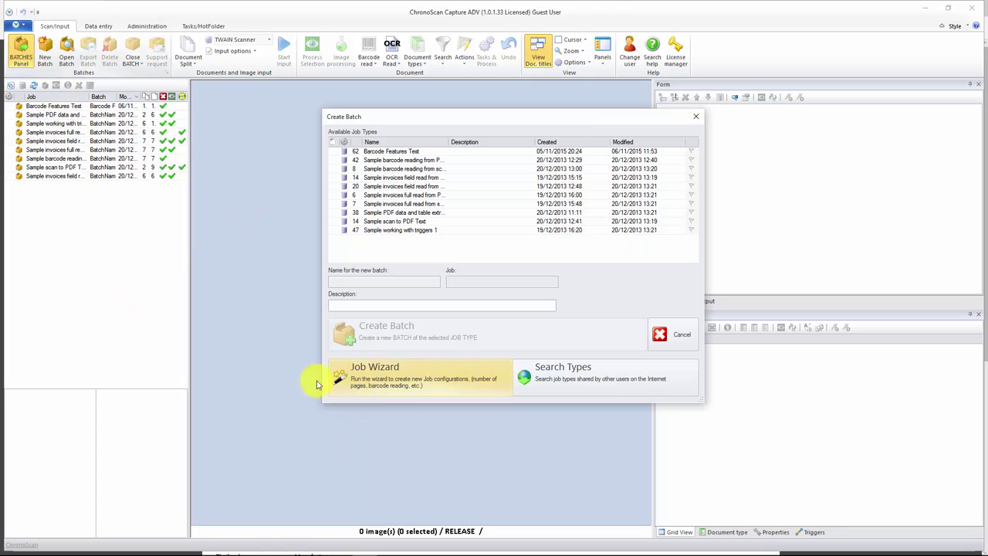
left_click(402, 379)
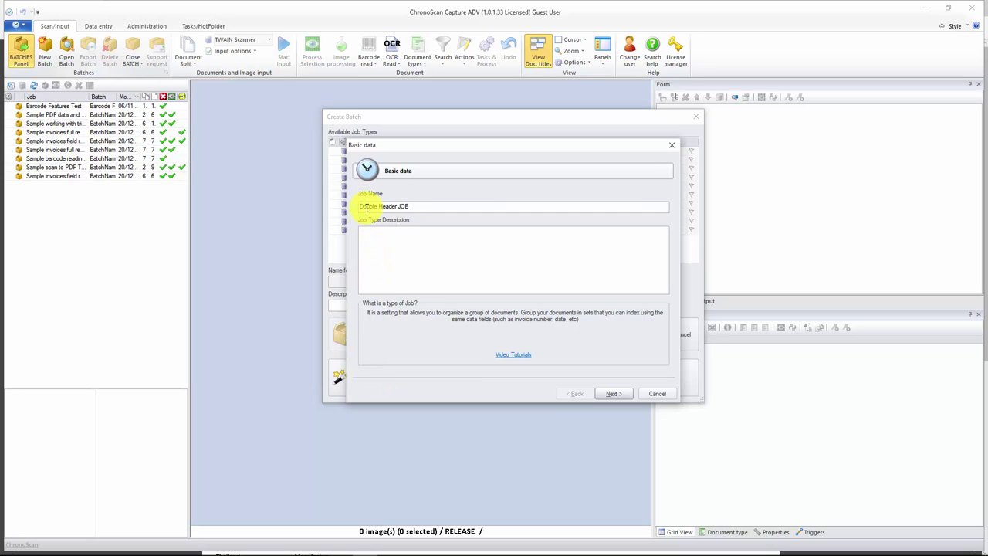
left_click(610, 395)
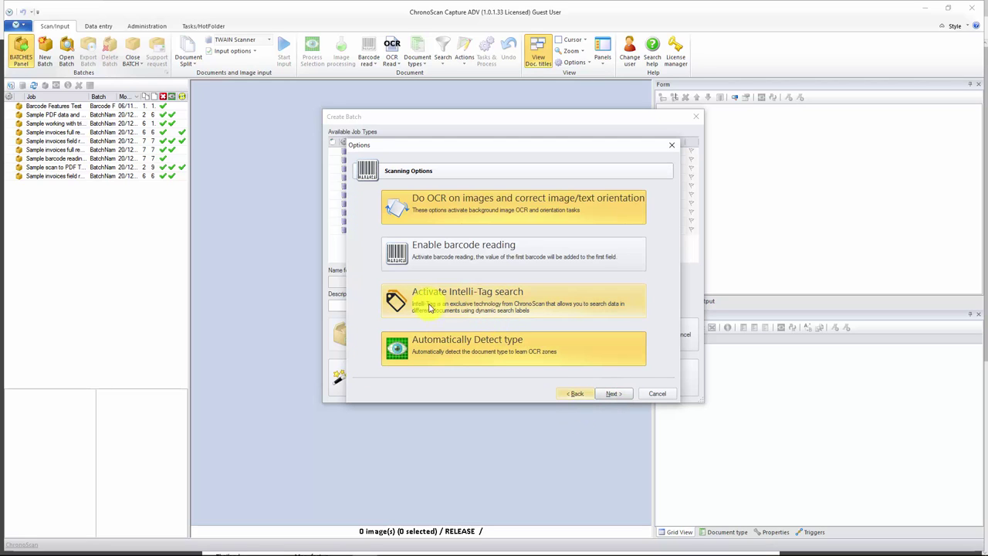
left_click(613, 395)
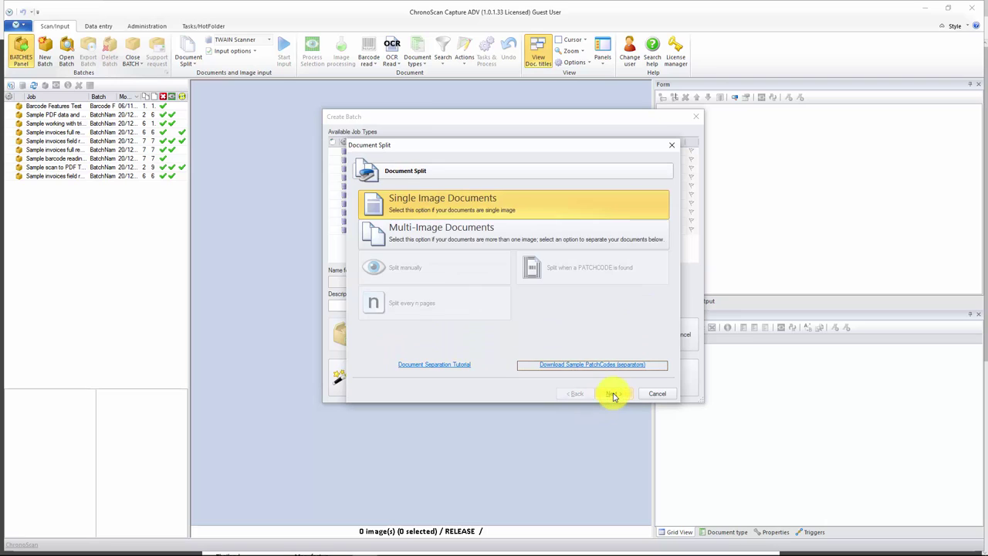
Treat documents as multi-image files with manual splitting
left_click(454, 229)
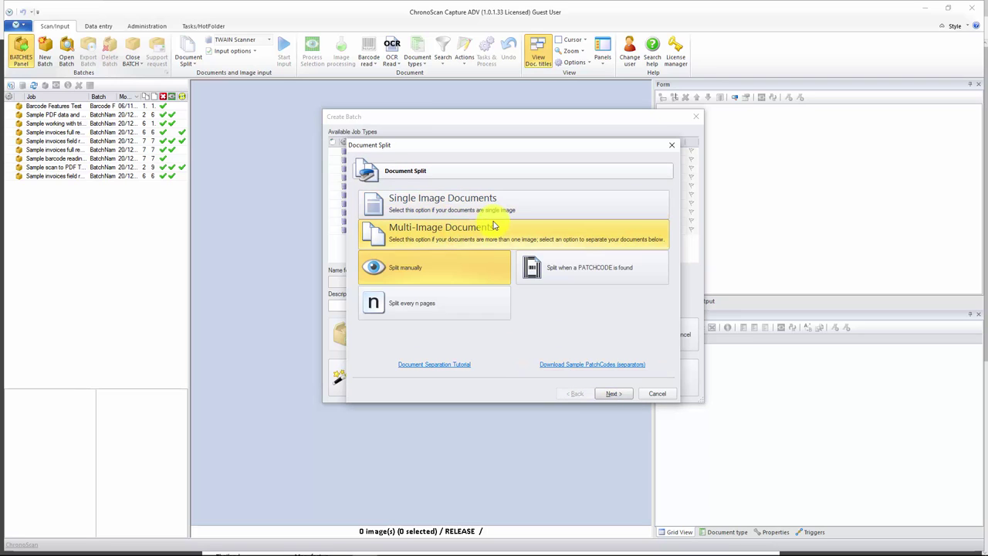
left_click(408, 266)
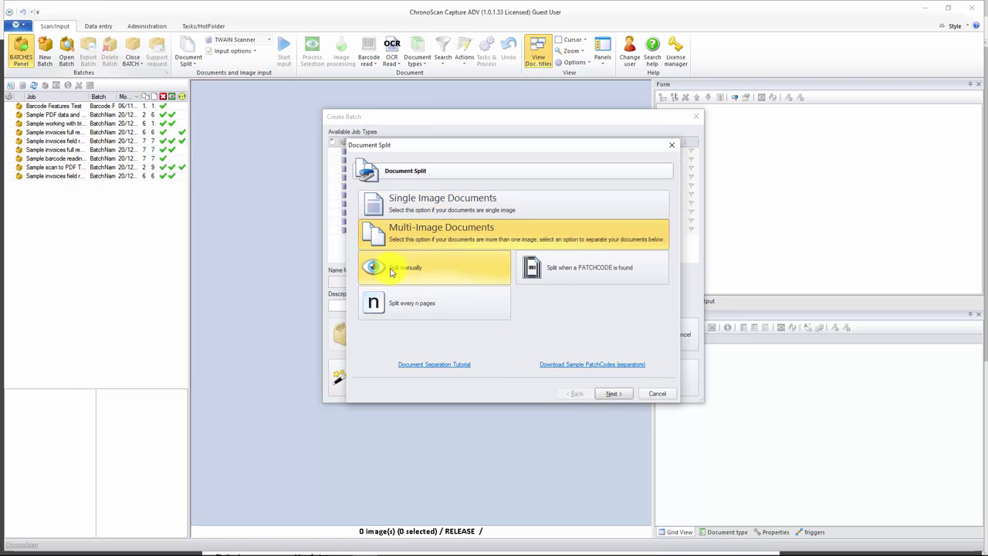
left_click(610, 394)
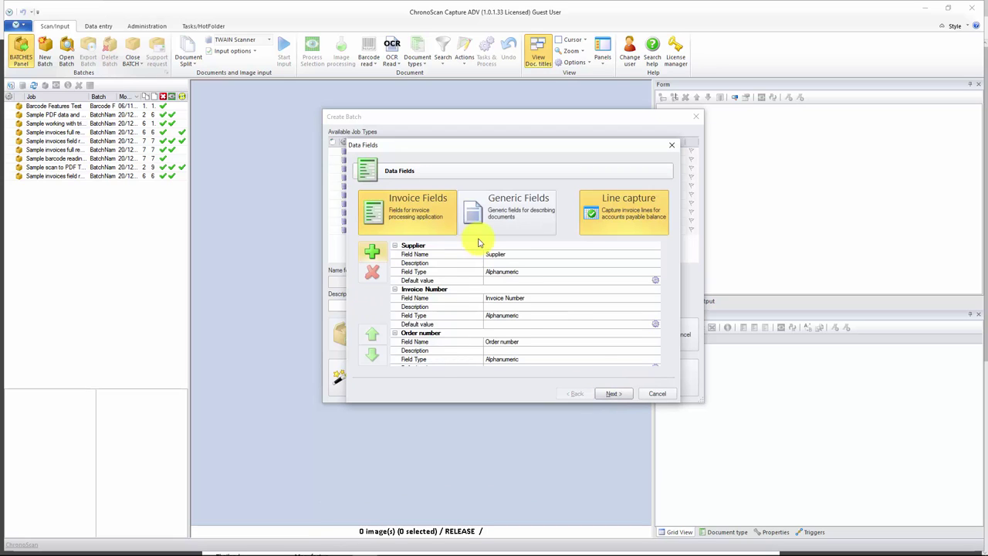
Use the generic field set and remove every field except Scan Date
left_click(498, 214)
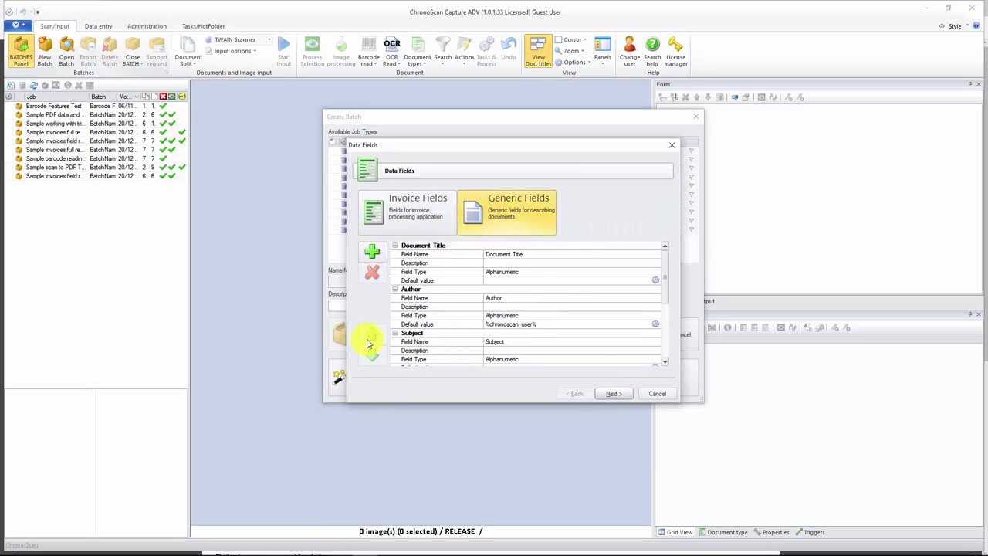
left_click(423, 246)
left_click(372, 272)
left_click(419, 247)
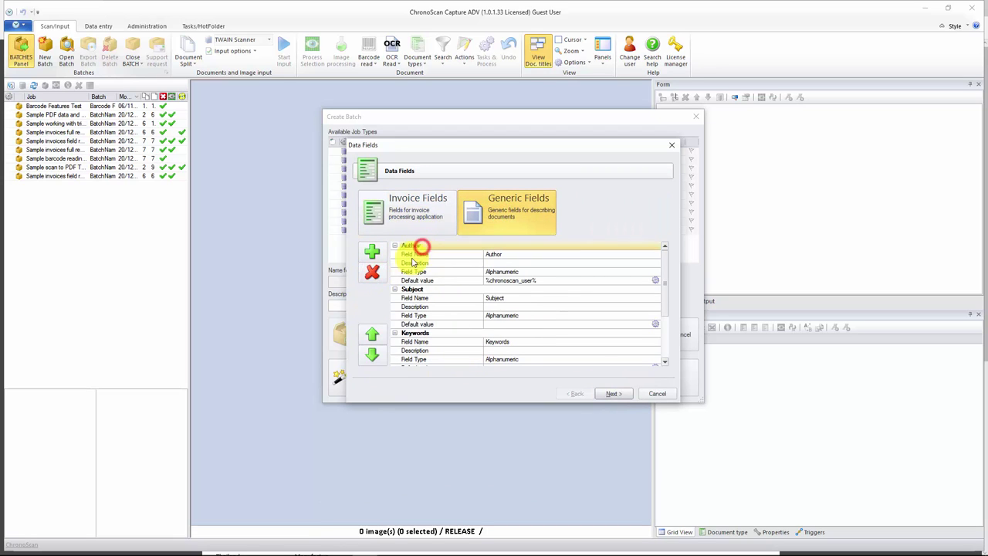
left_click(372, 271)
left_click(417, 245)
left_click(372, 272)
left_click(415, 246)
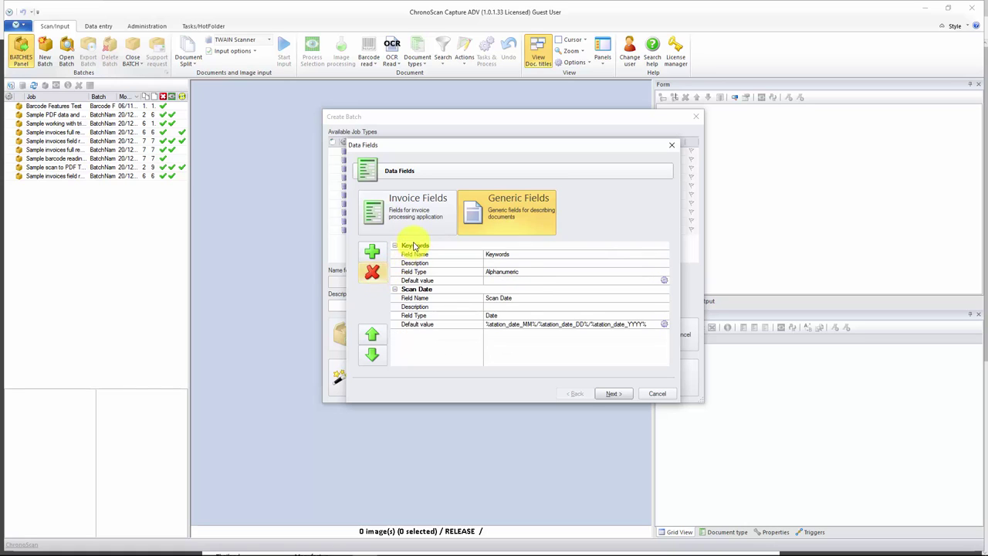
left_click(372, 272)
left_click(421, 247)
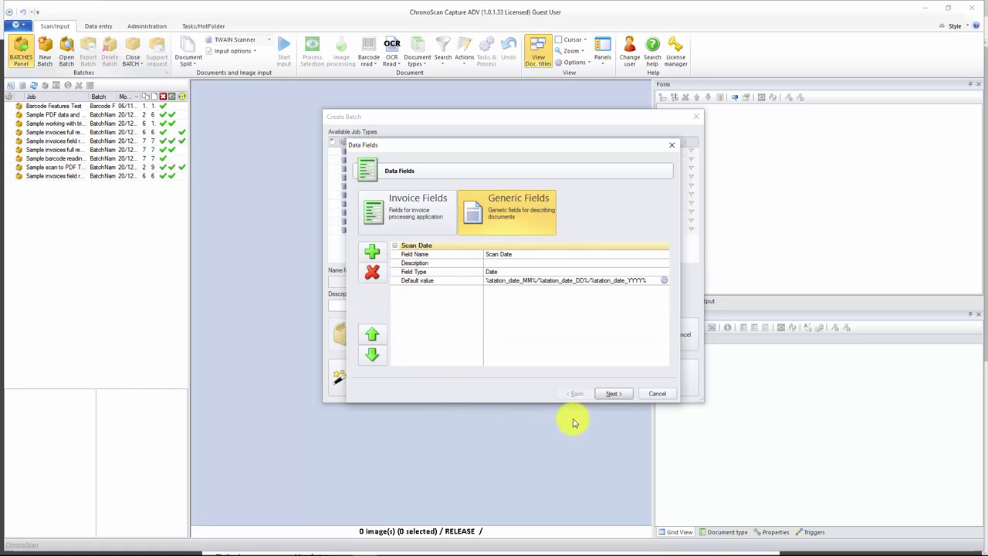
Keep PDF disk output and finish the Double Header JOB type
left_click(618, 394)
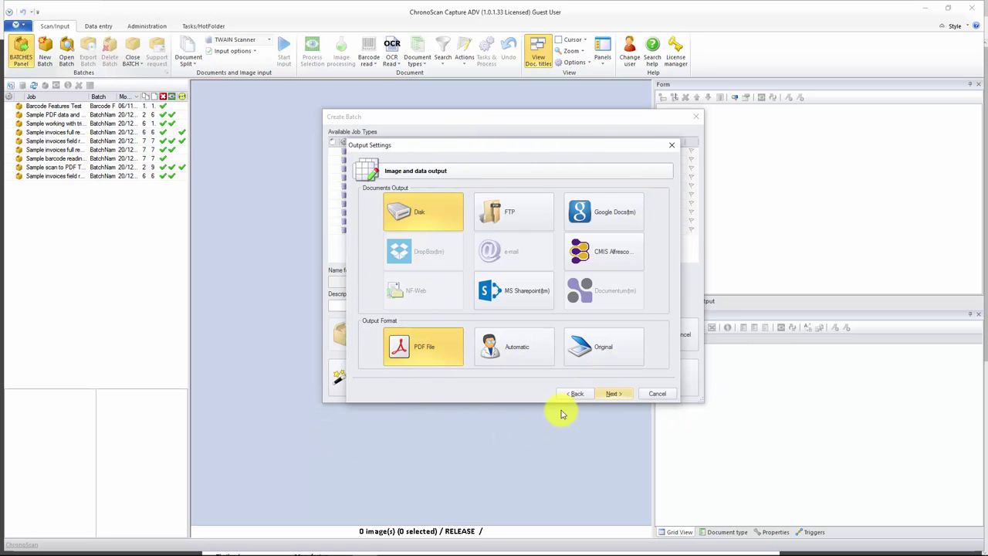
left_click(614, 394)
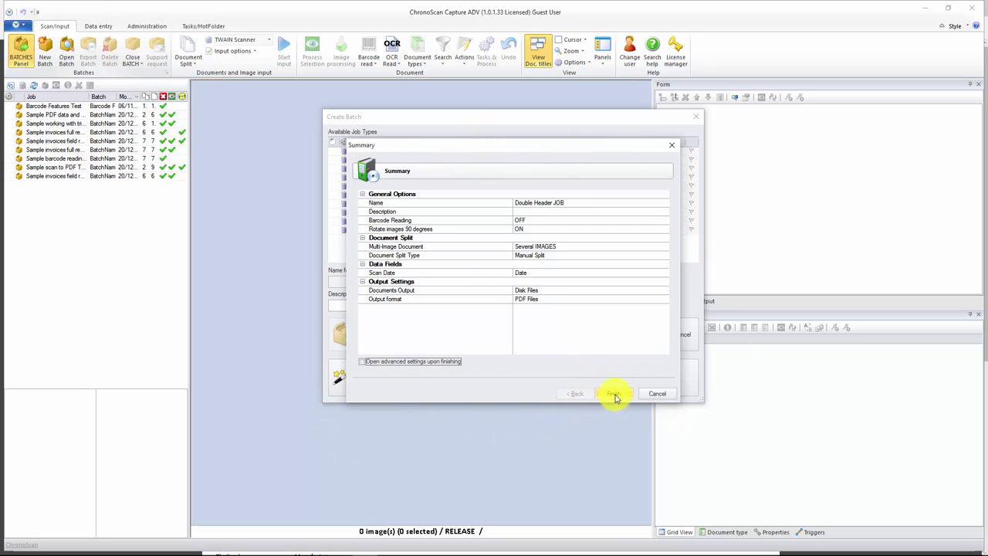
left_click(614, 394)
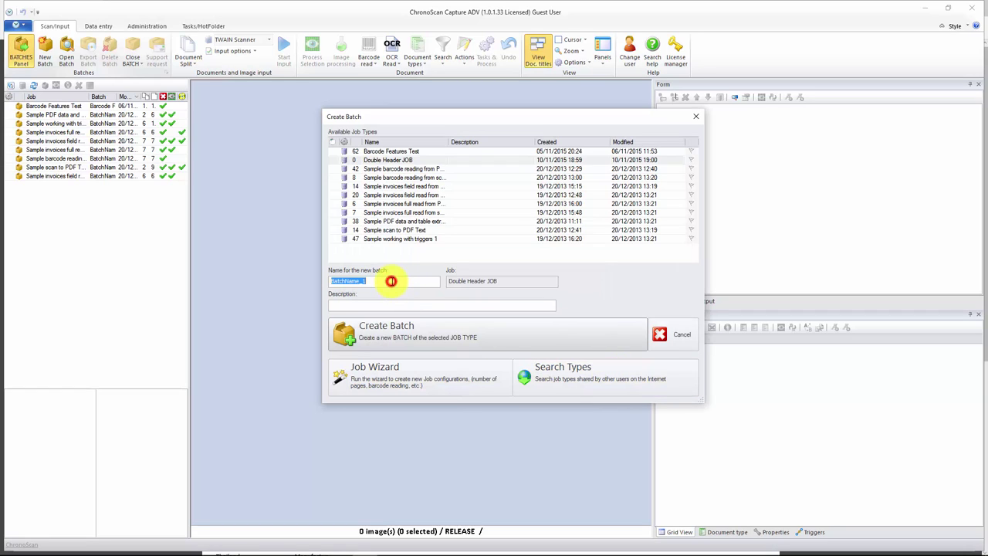
Create the batch 'Double Header Batch 1' and drop dummy.pdf onto it
left_click_drag(399, 283, 285, 289)
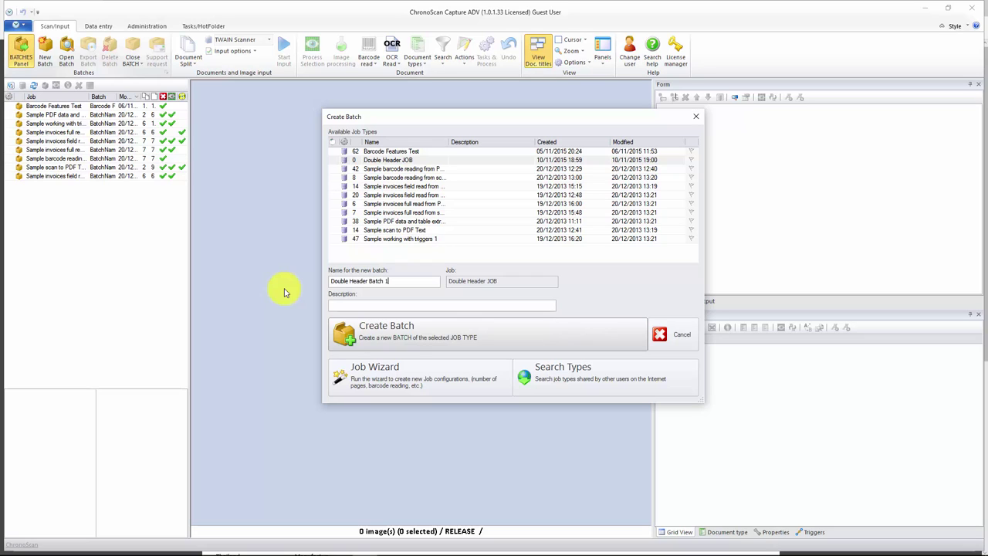
left_click(347, 337)
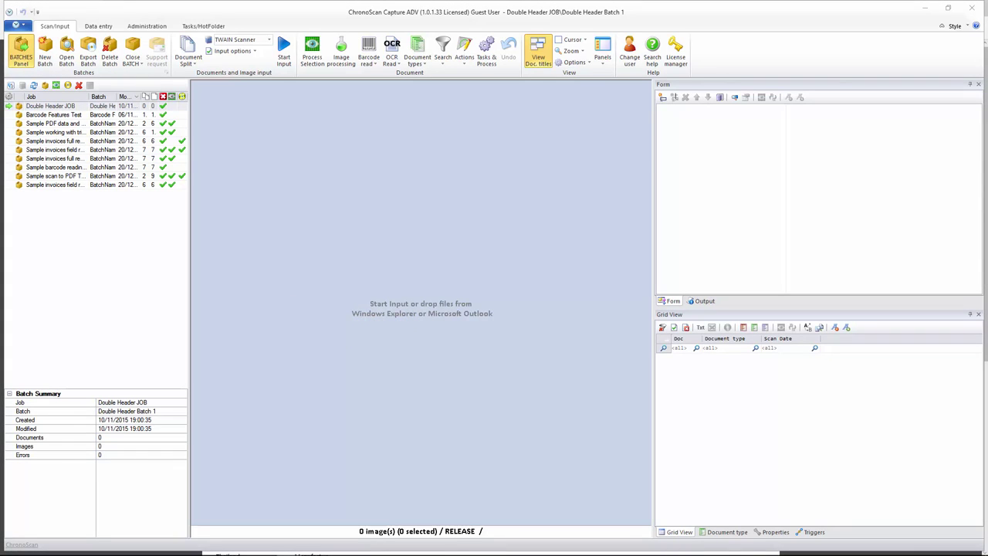
left_click_drag(961, 394, 434, 255)
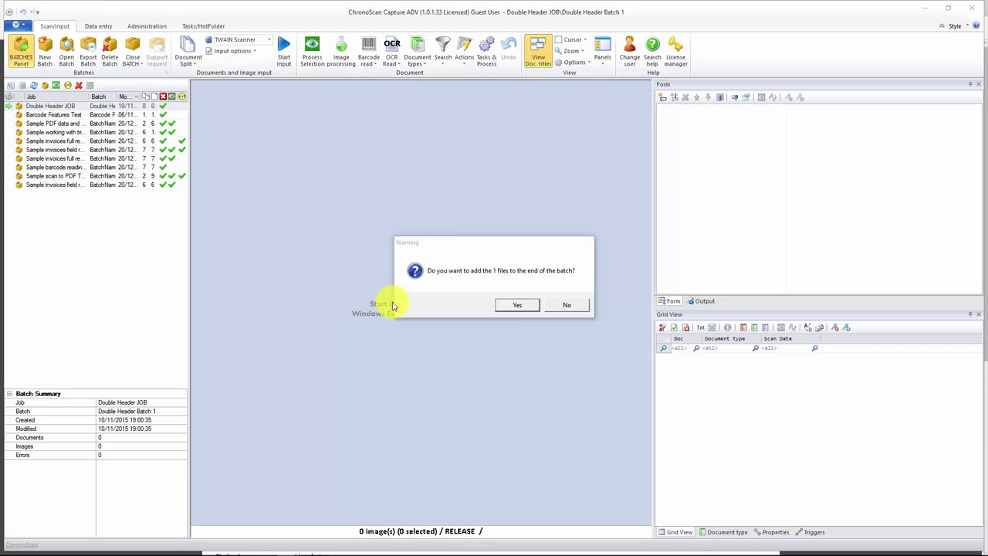
Import dummy.pdf at resolution 300 and open page 1 for data entry
left_click(512, 304)
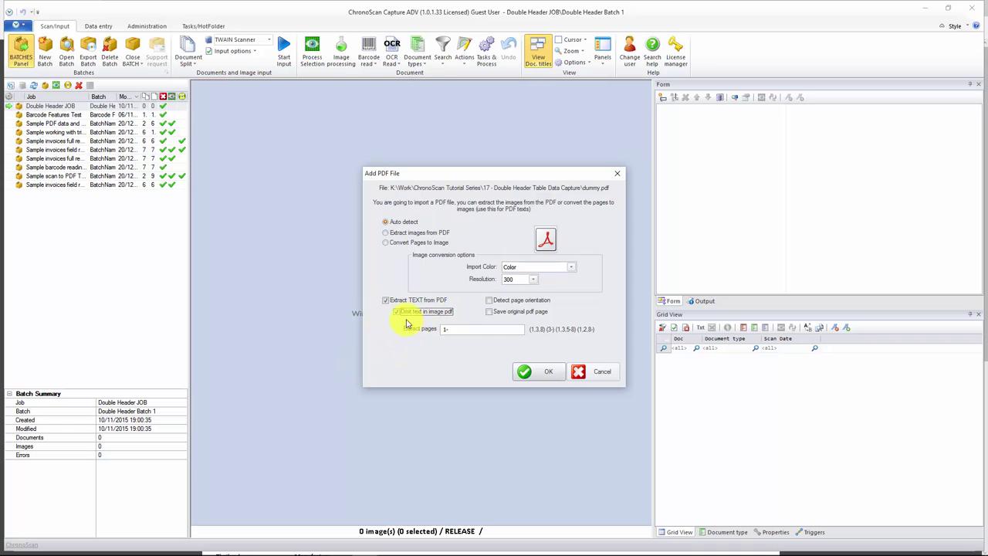
left_click(532, 281)
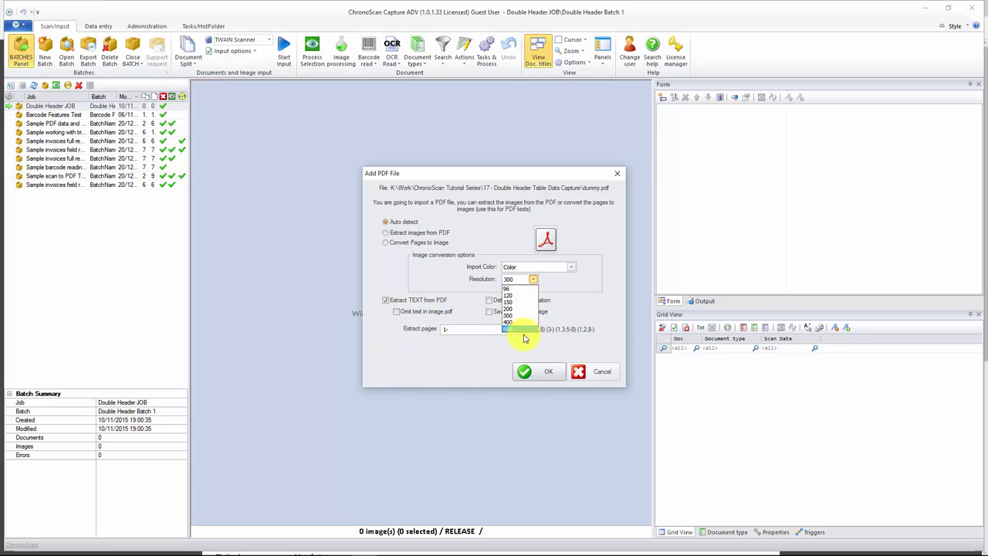
left_click(511, 315)
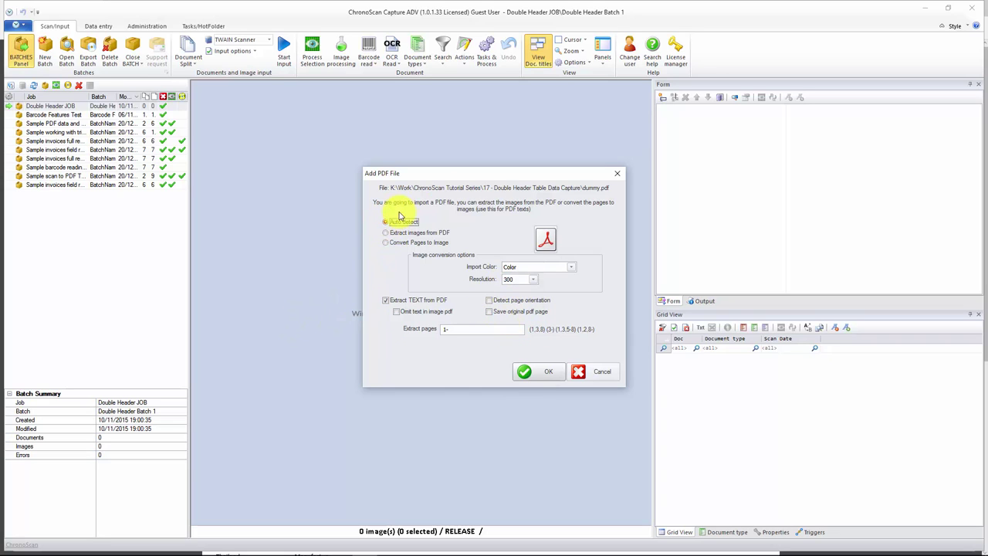
left_click(539, 374)
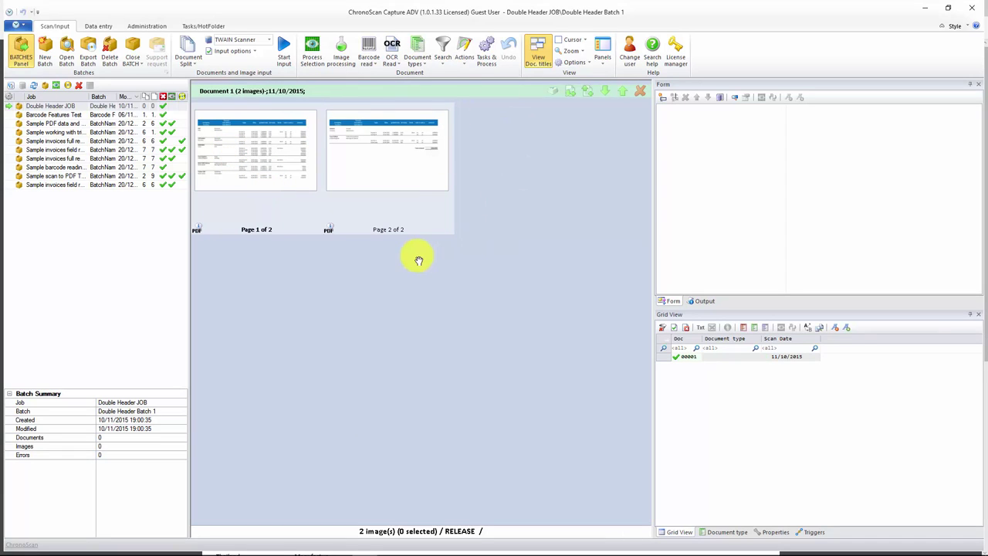
double_click(244, 133)
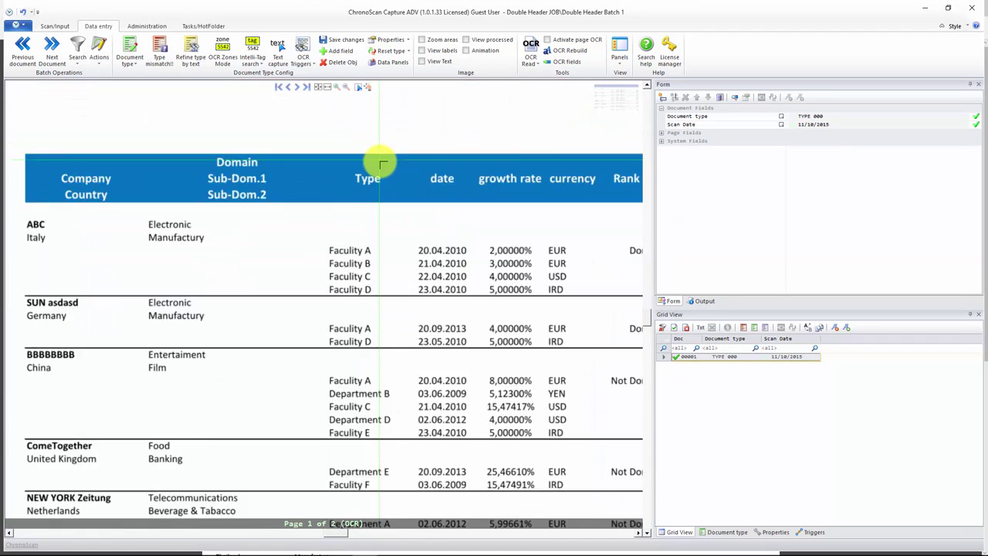
Enable the Grid Control extra panel and open its configuration options
scroll(309, 268, "down", 3)
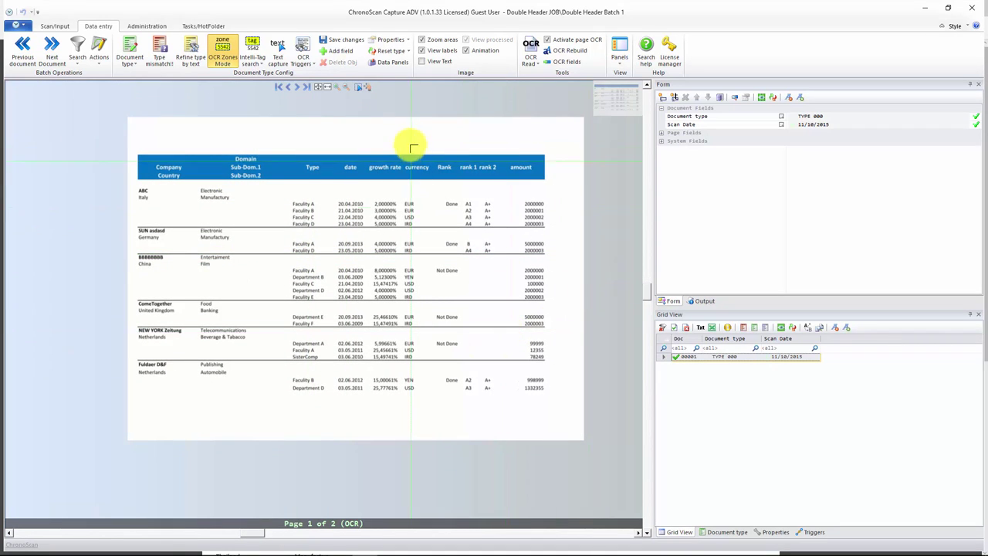
left_click(392, 63)
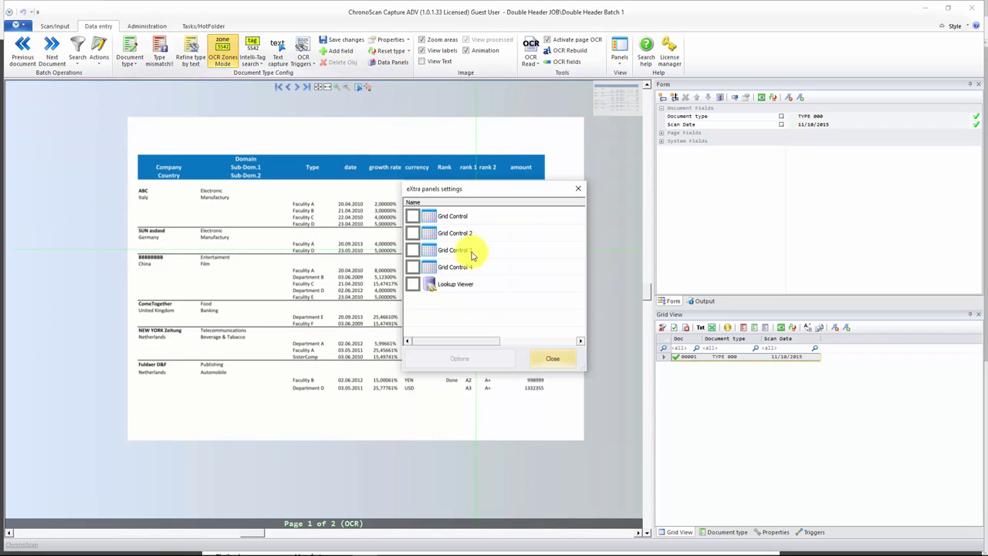
left_click(412, 216)
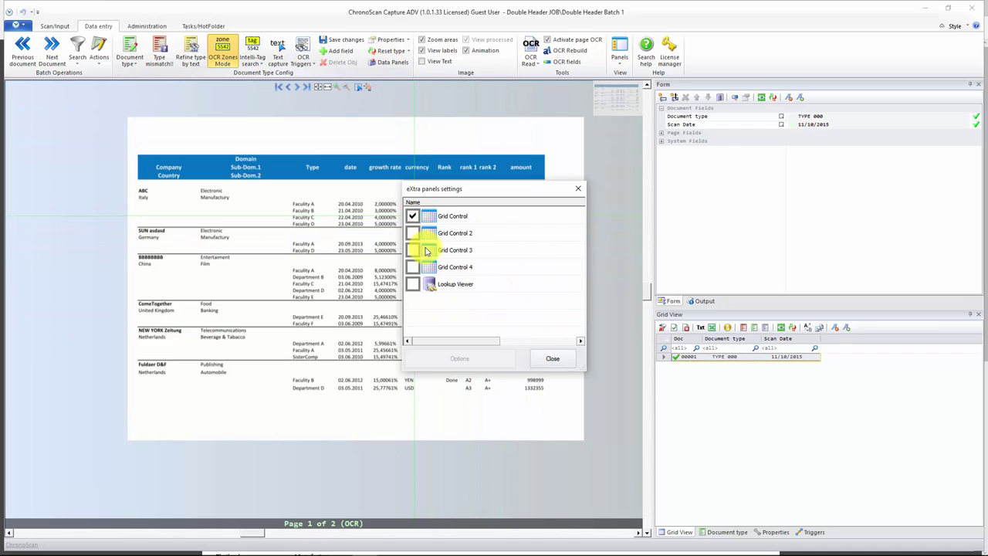
left_click_drag(496, 194, 809, 159)
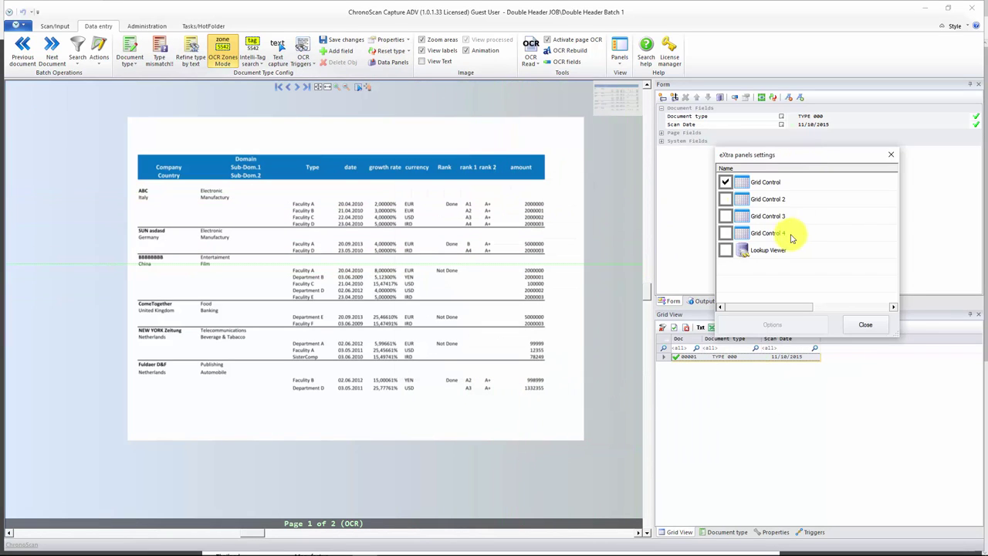
left_click(775, 181)
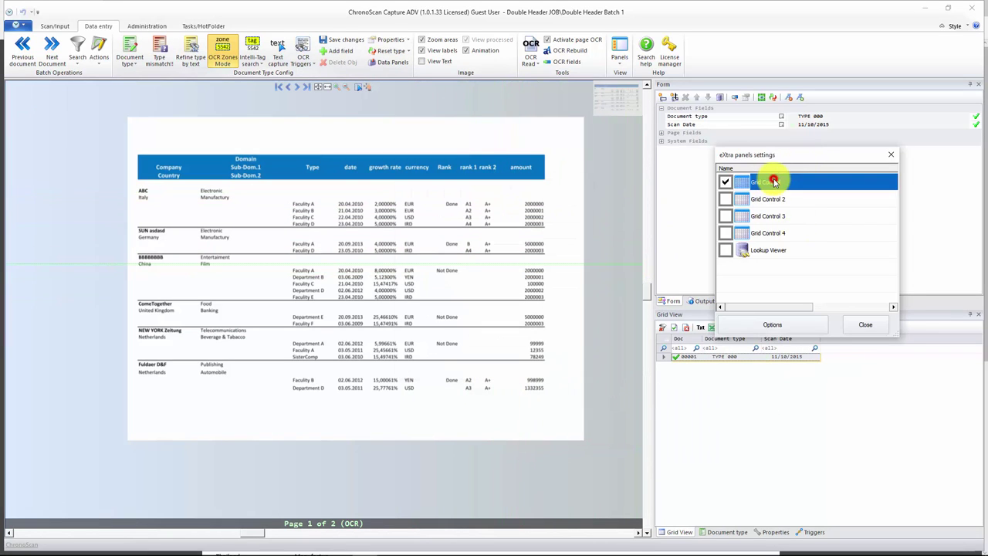
left_click(770, 323)
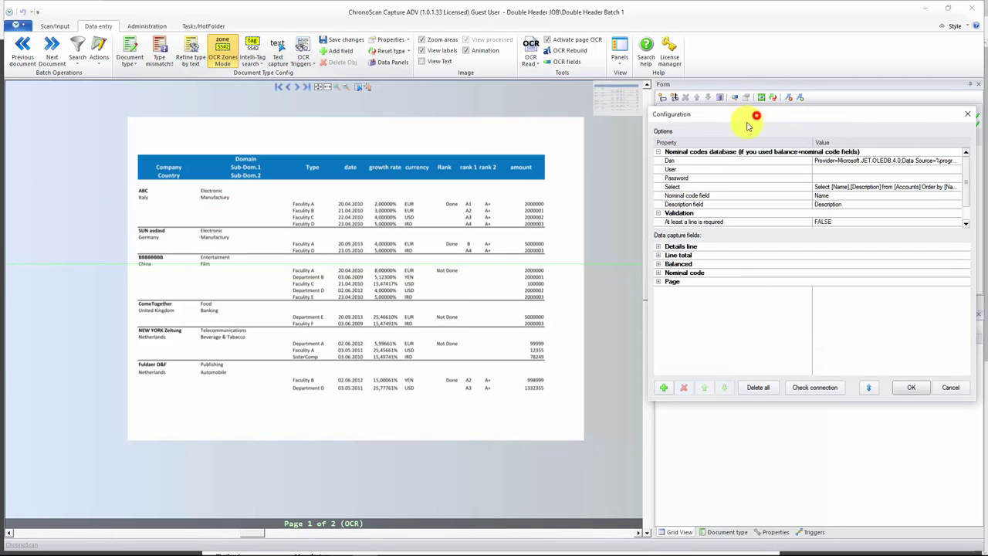
Delete all existing data capture fields in the Grid Control configuration, confirming the warning
left_click_drag(747, 126, 699, 154)
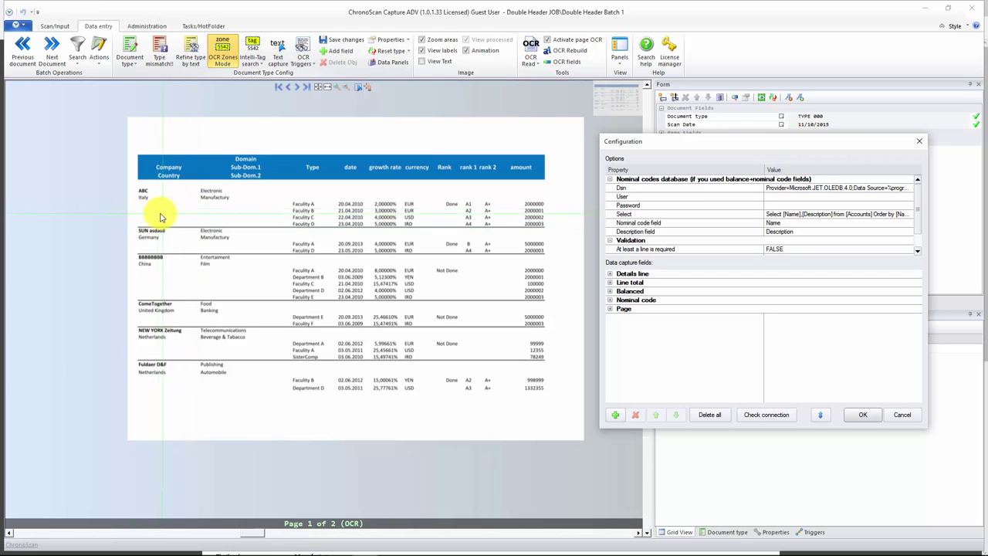
left_click(710, 414)
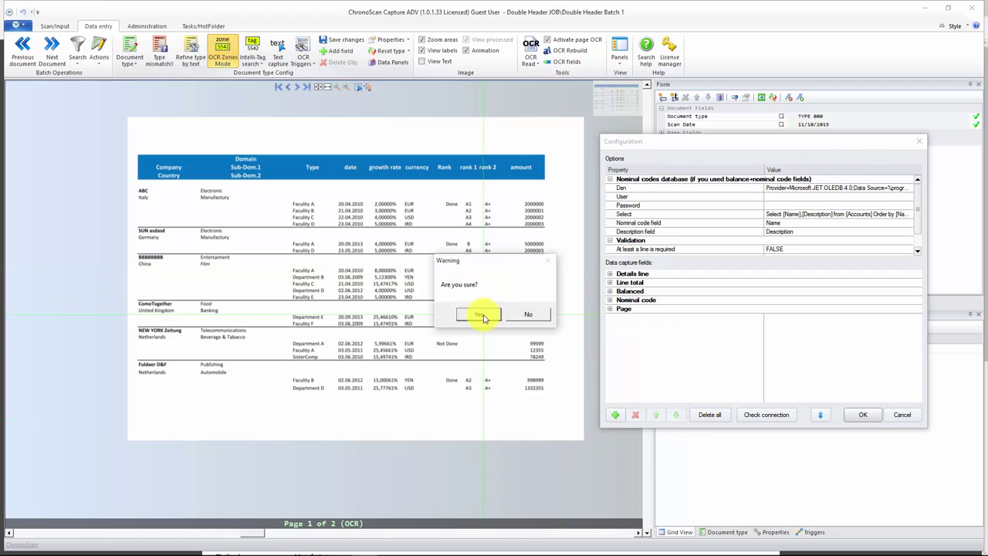
left_click(482, 315)
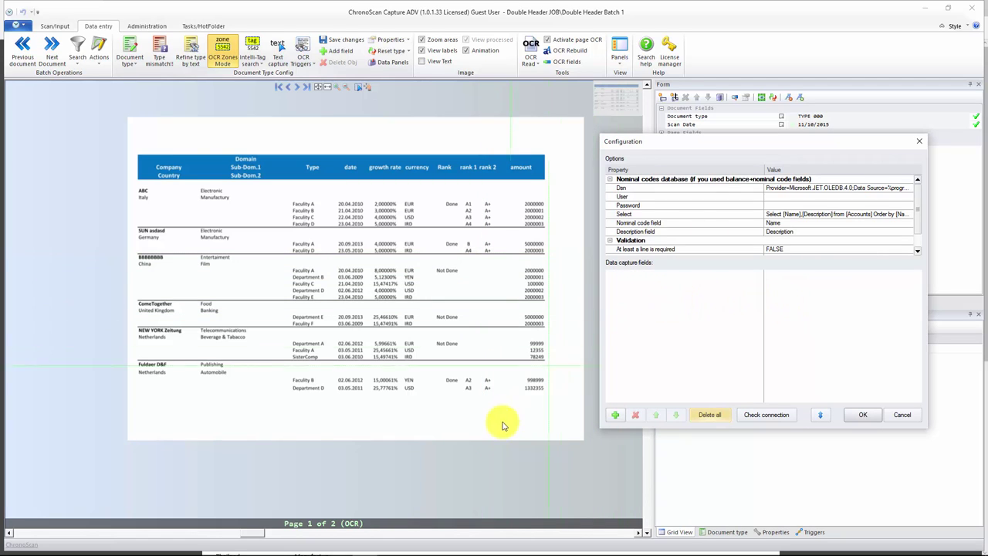
Add a 'Double Header 1' field with carriage return removal set to No
left_click(615, 415)
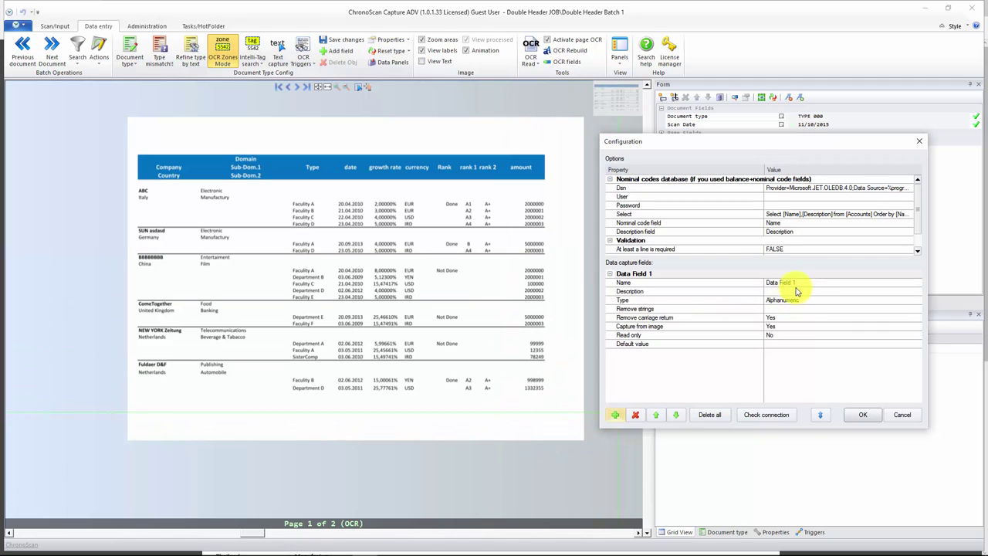
left_click(740, 281)
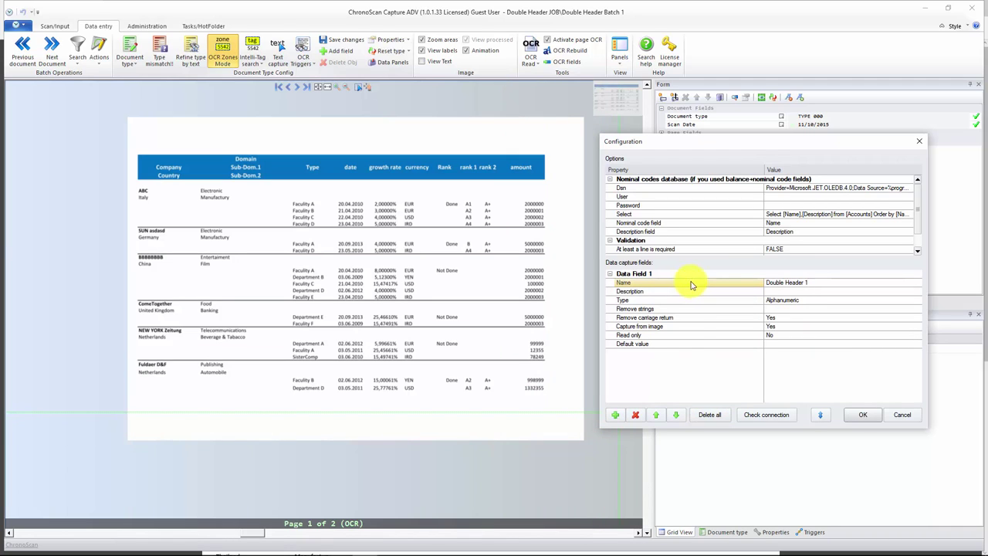
type("Double Header 1")
left_click(718, 380)
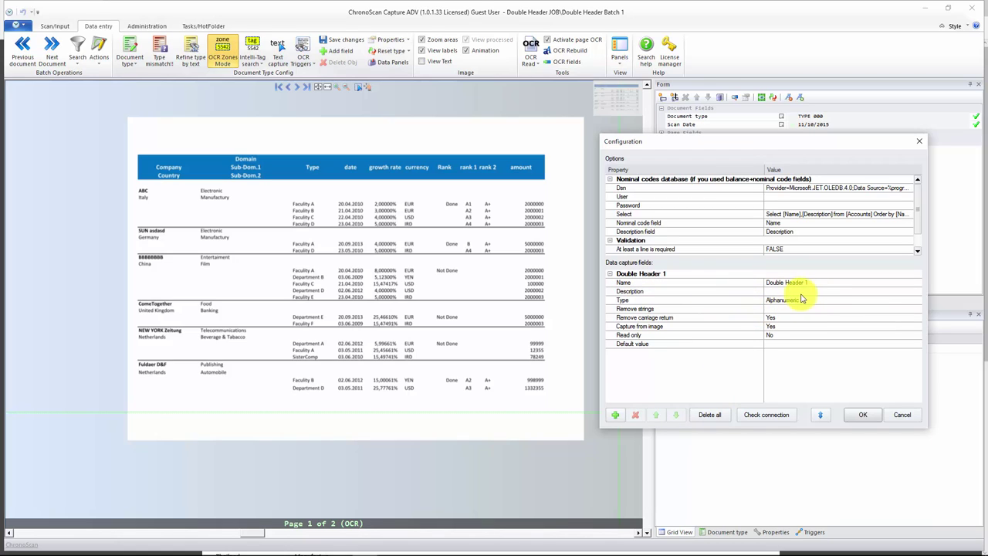
left_click(660, 317)
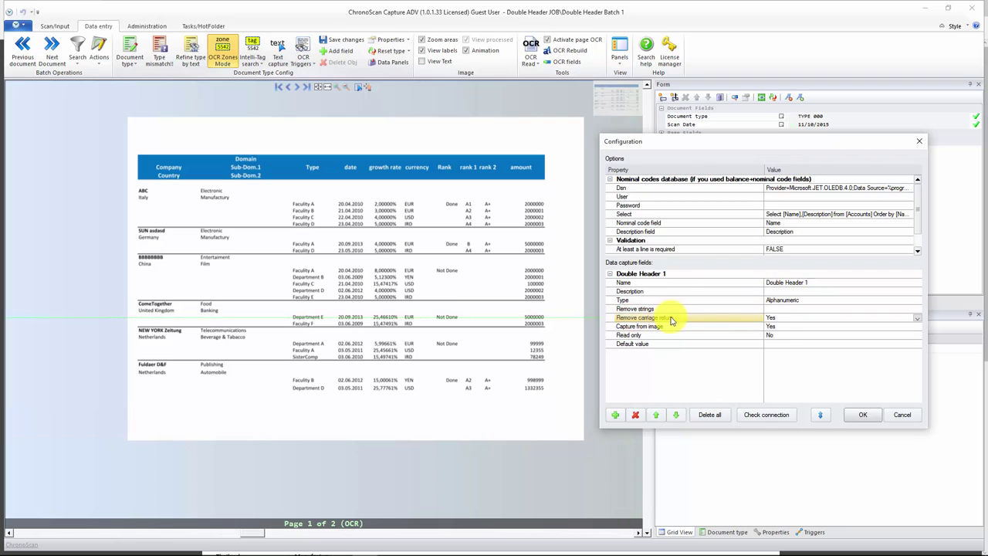
left_click(917, 317)
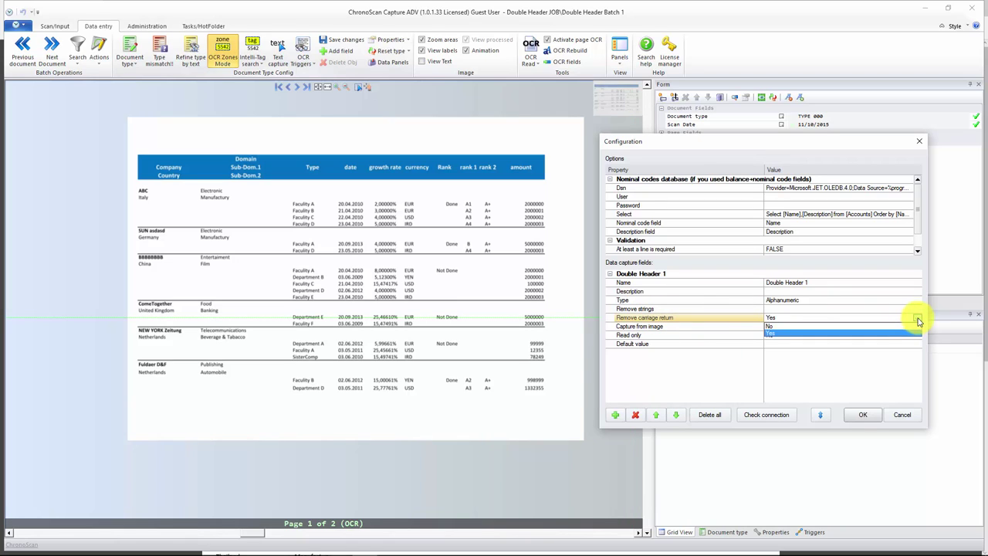
left_click(780, 327)
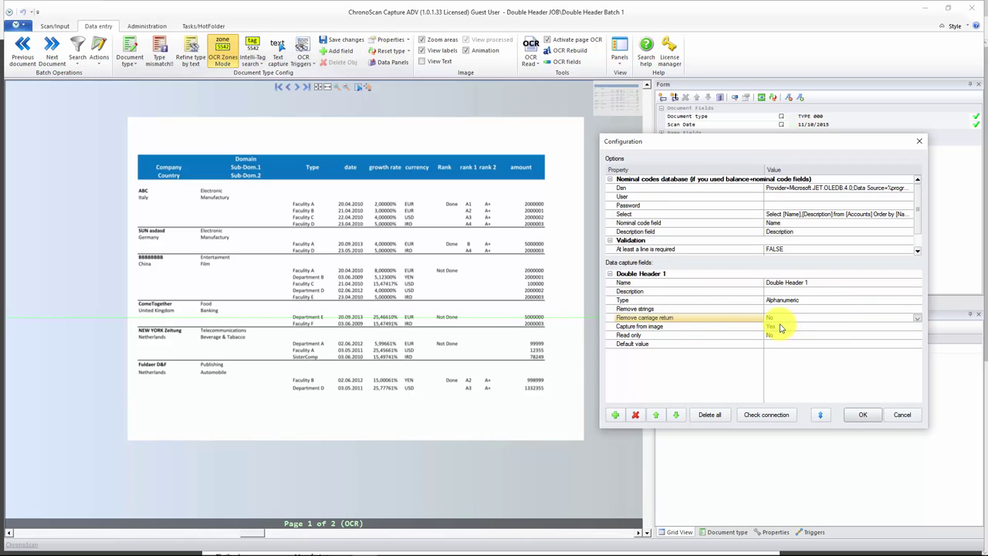
left_click(142, 194)
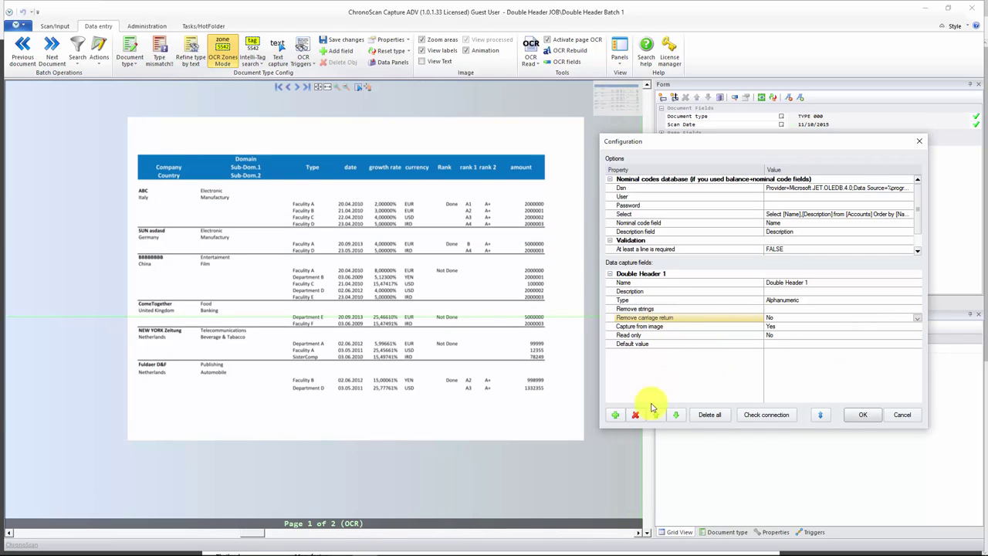
left_click(610, 274)
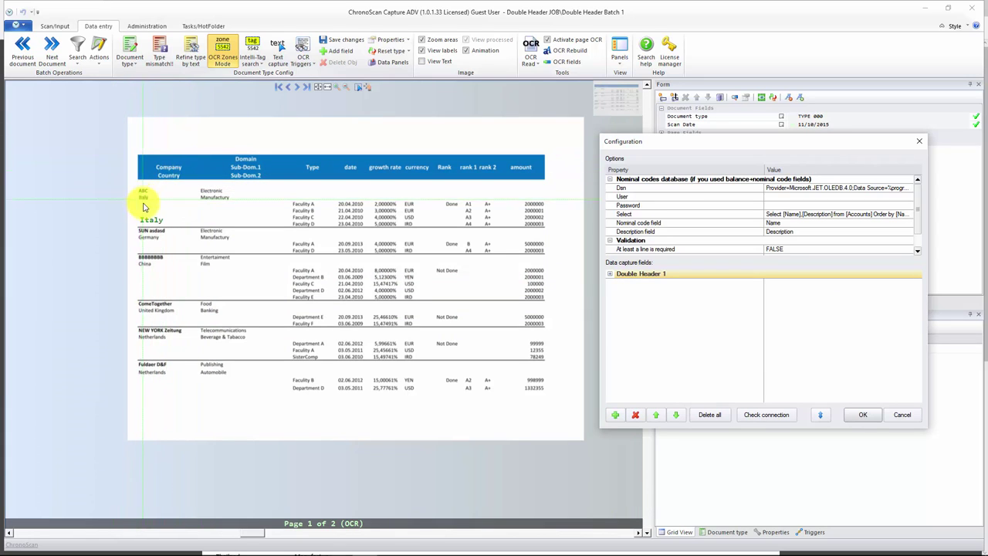
Add the Company and Country fields
left_click(615, 415)
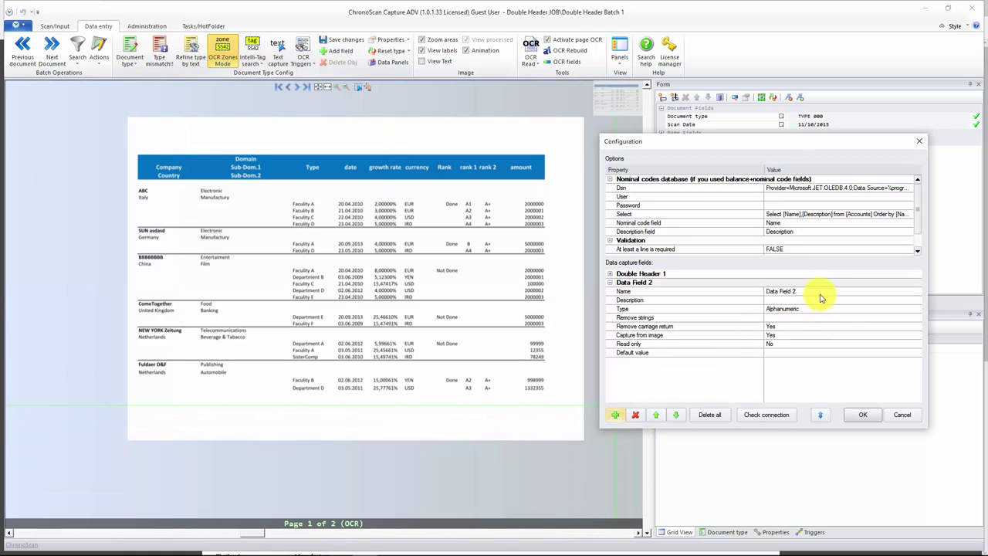
left_click(818, 294)
left_click(803, 291)
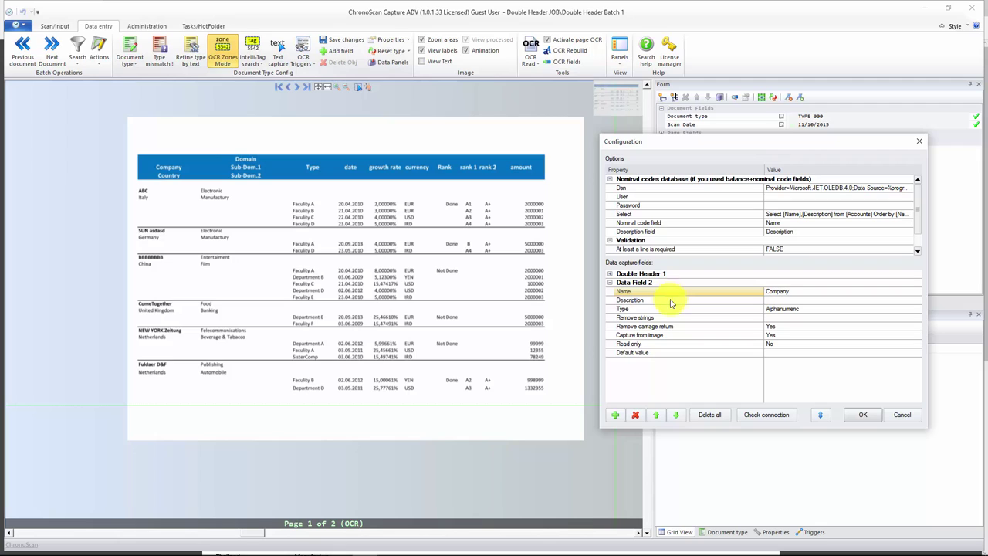
left_click(615, 415)
left_click(803, 370)
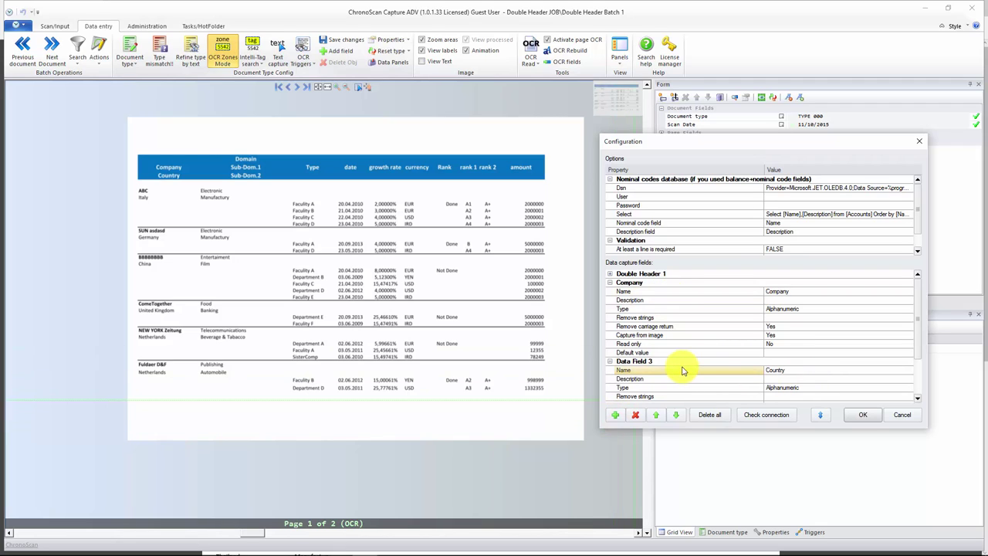
left_click(610, 361)
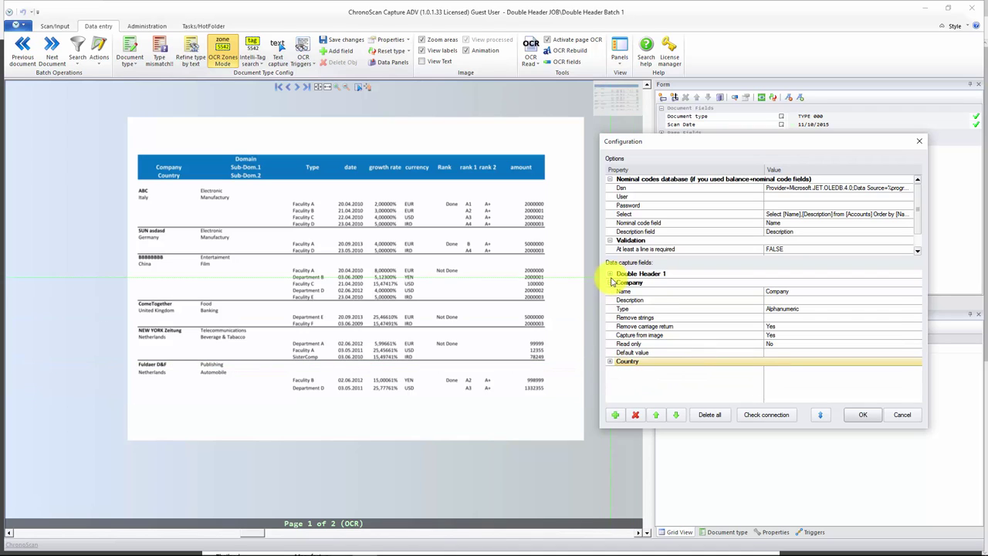
left_click(609, 283)
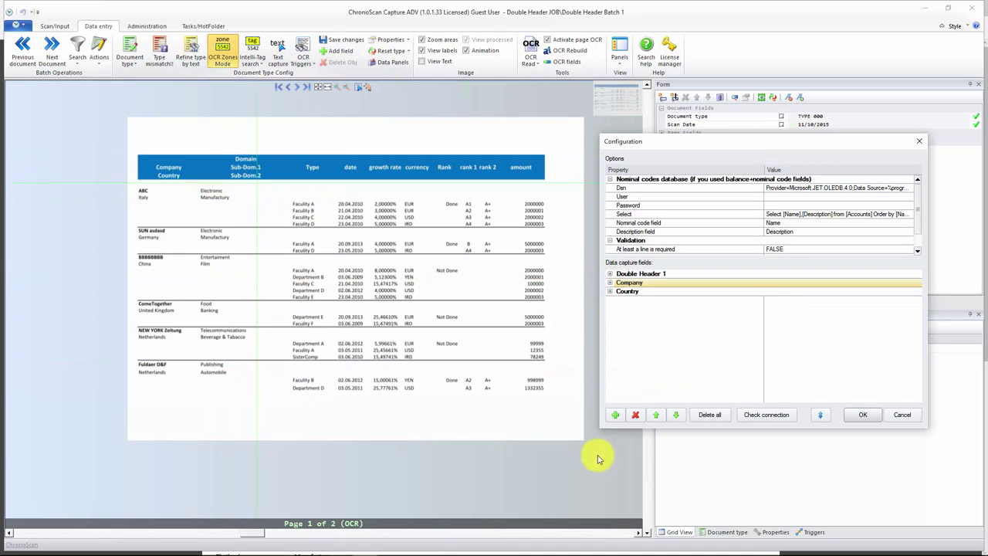
Add a 'Double Header 2' field with carriage return removal set to No
left_click(615, 417)
left_click(791, 310)
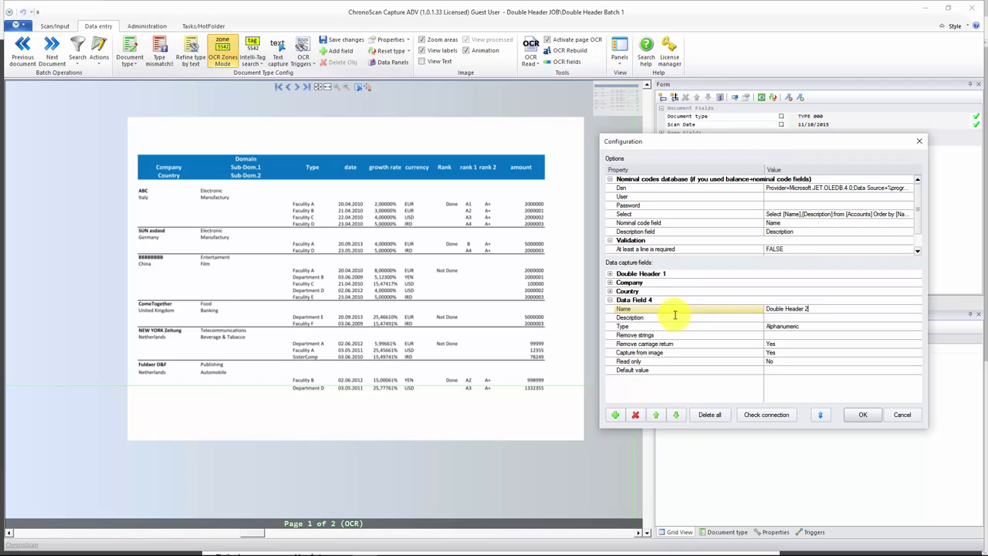
type("Double Header 2")
left_click(732, 383)
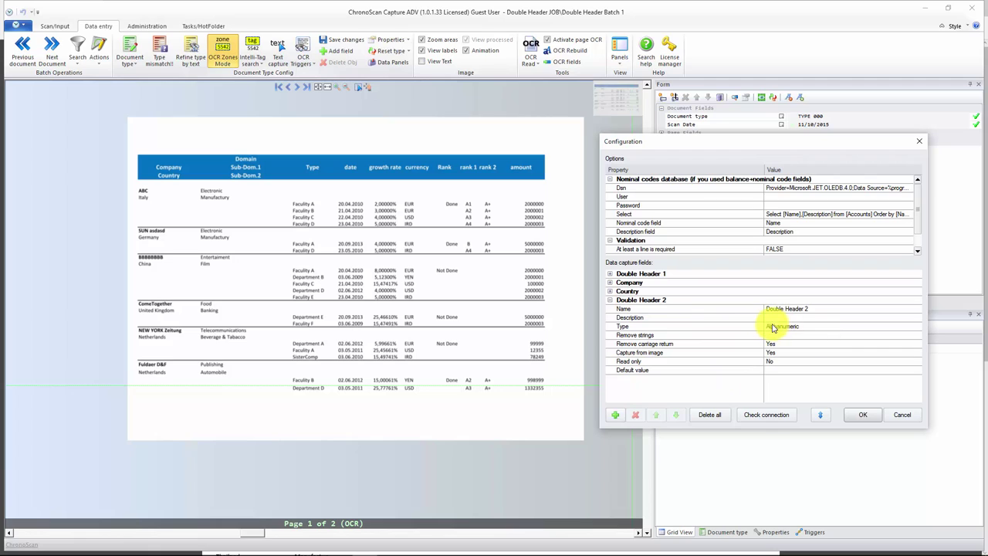
left_click(795, 343)
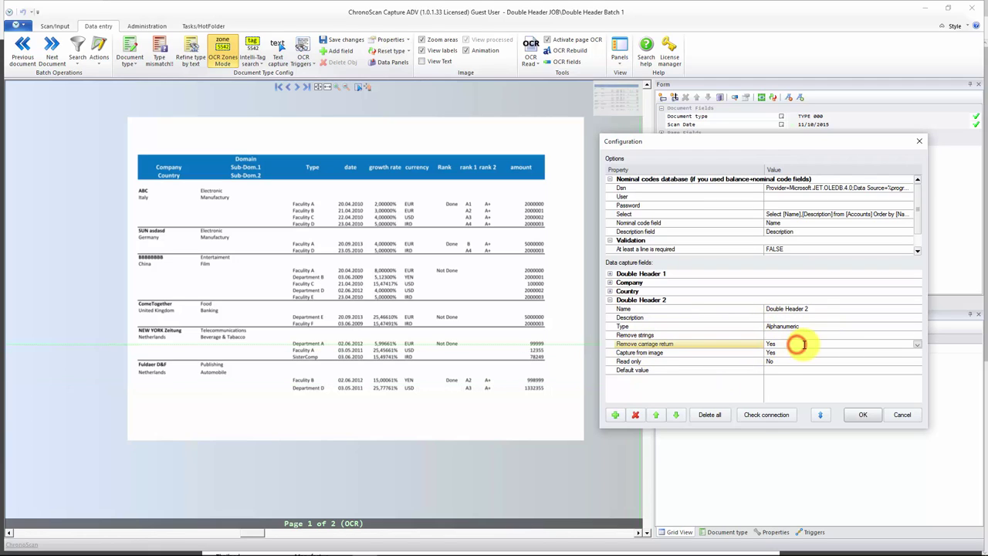
left_click(917, 345)
left_click(799, 352)
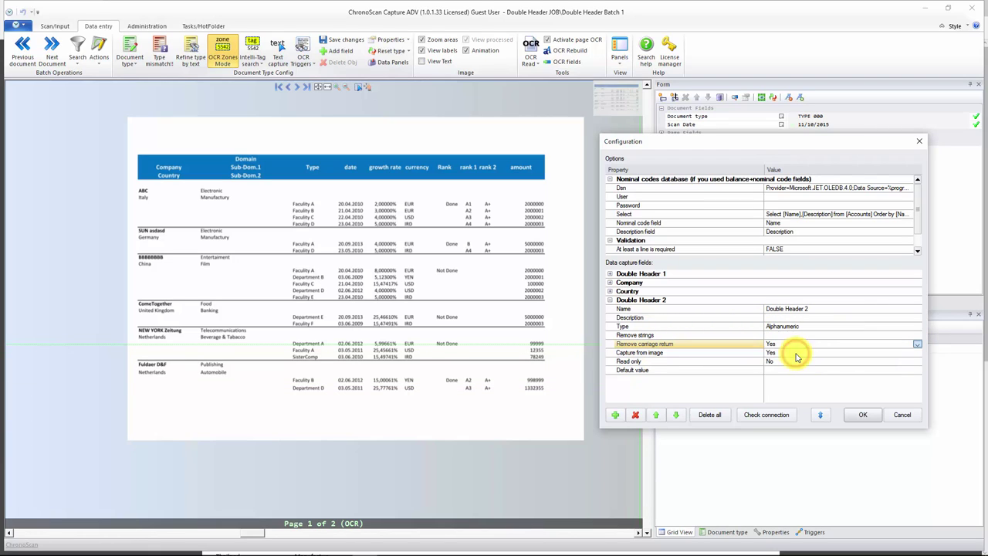
left_click(610, 300)
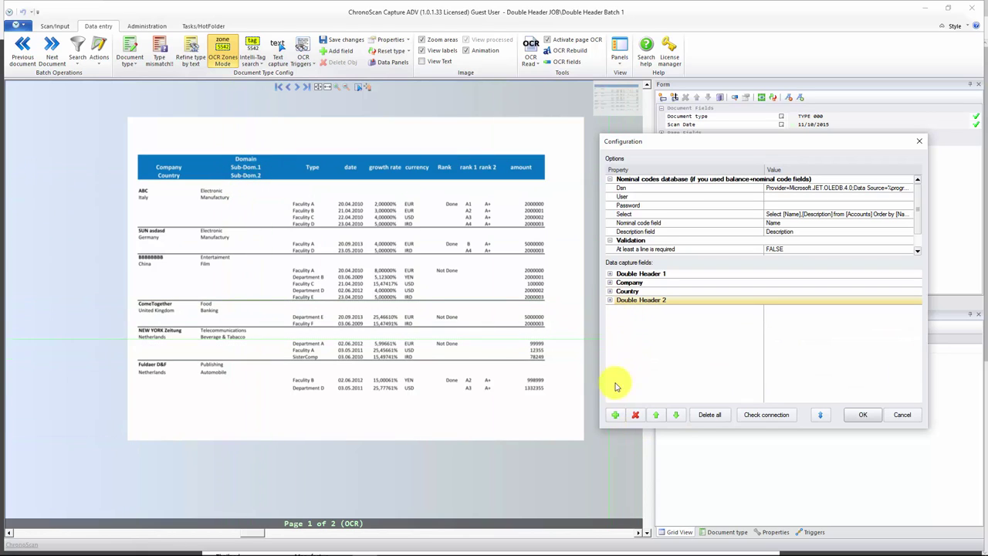
Add the Sub_Domain_1 and Sub_Domain_2 fields, and start a seventh field named Type
left_click(616, 414)
left_click(795, 317)
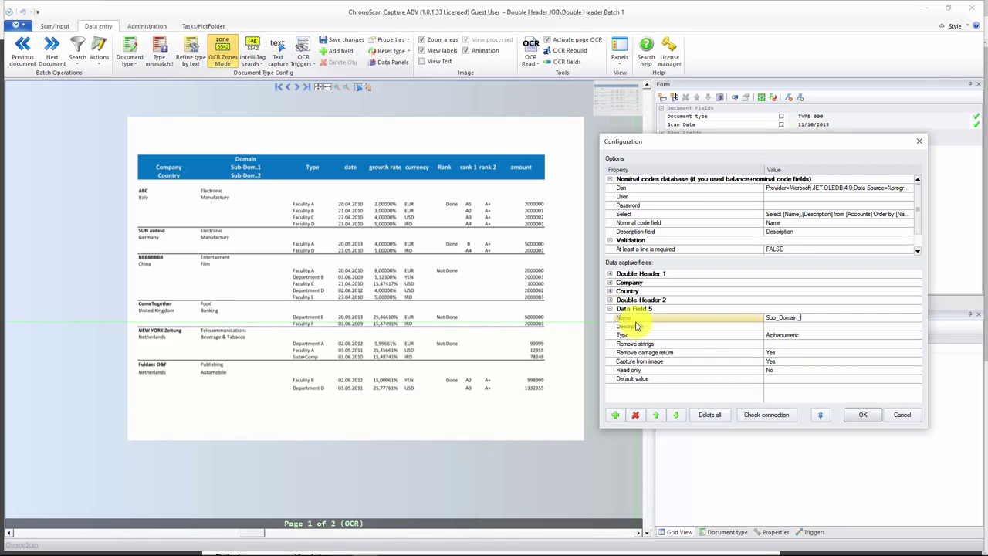
left_click(769, 301)
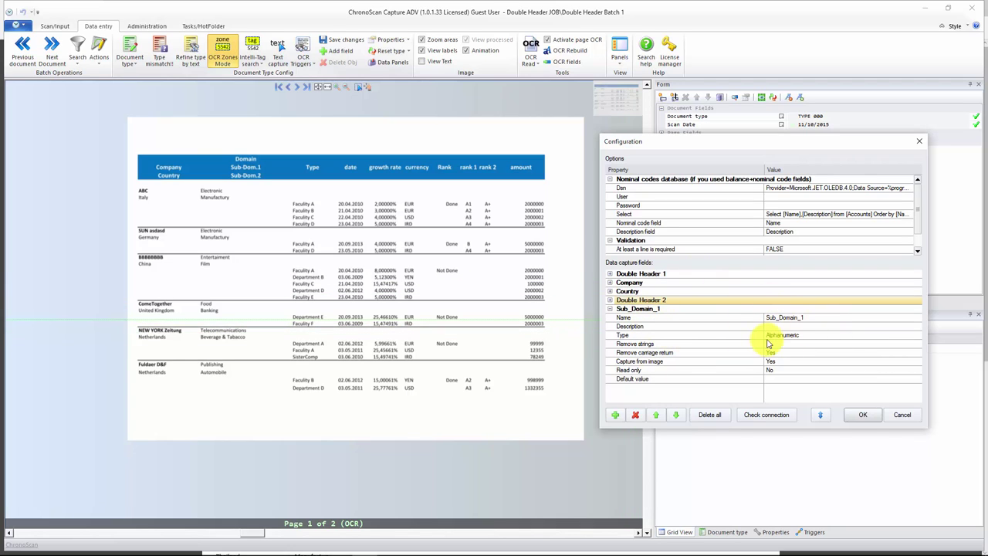
left_click(610, 309)
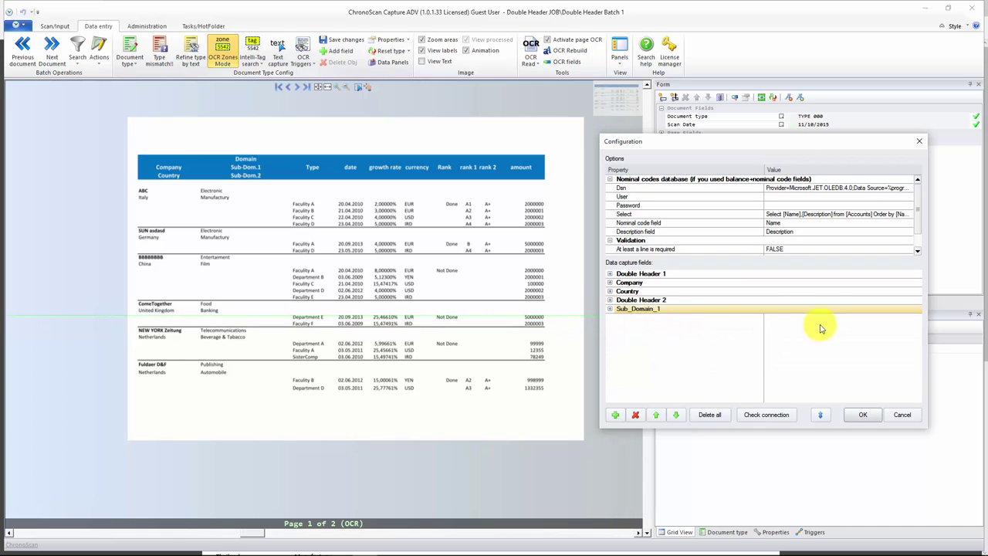
left_click(615, 415)
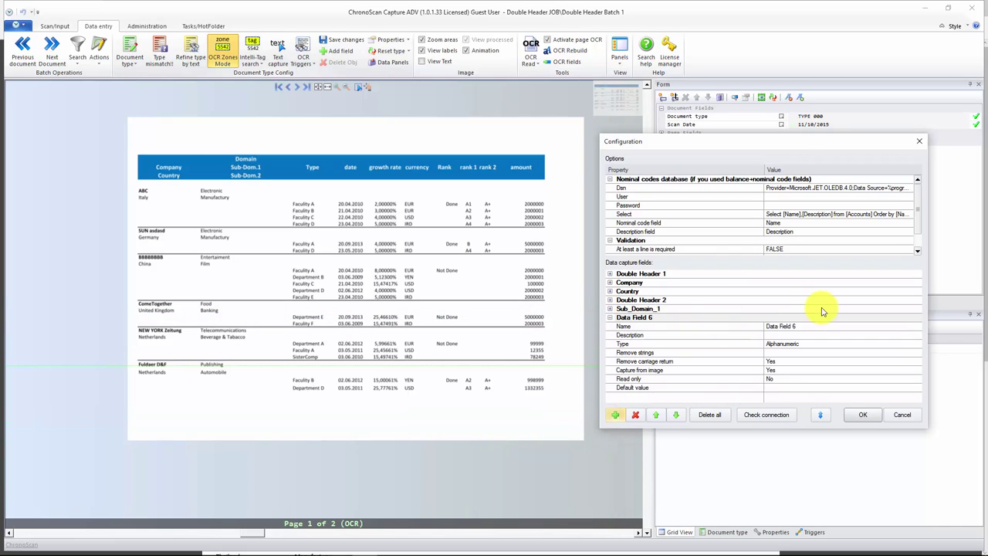
left_click(787, 327)
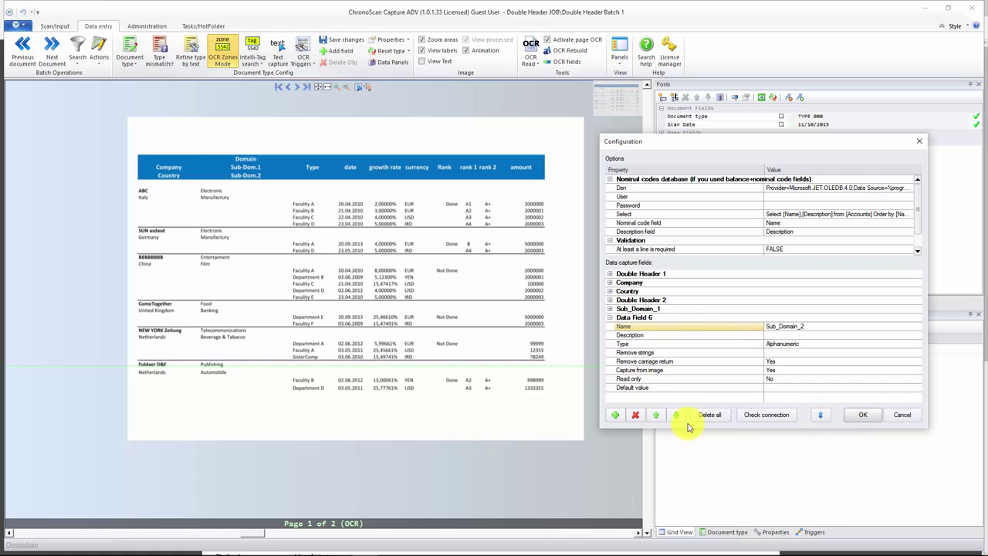
left_click(610, 317)
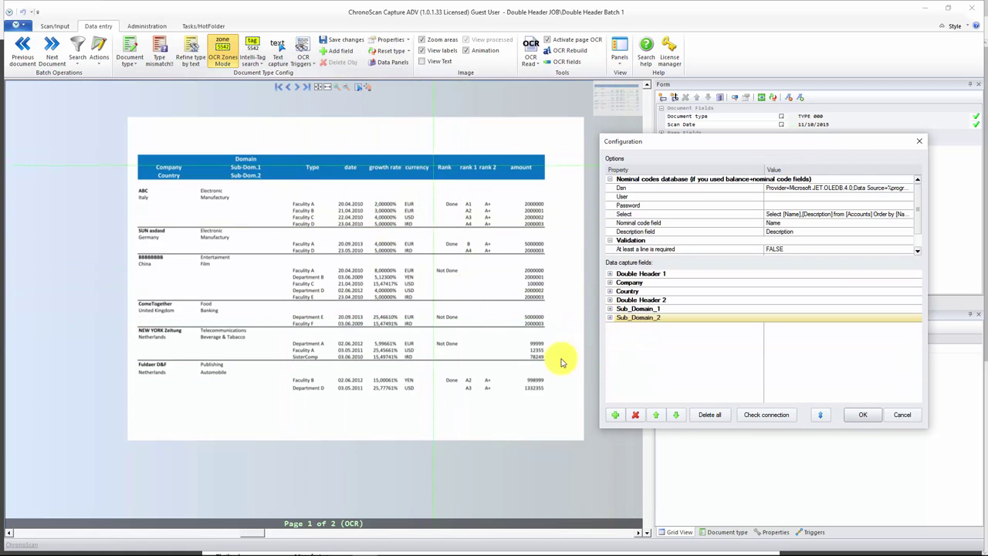
left_click(615, 415)
left_click(781, 334)
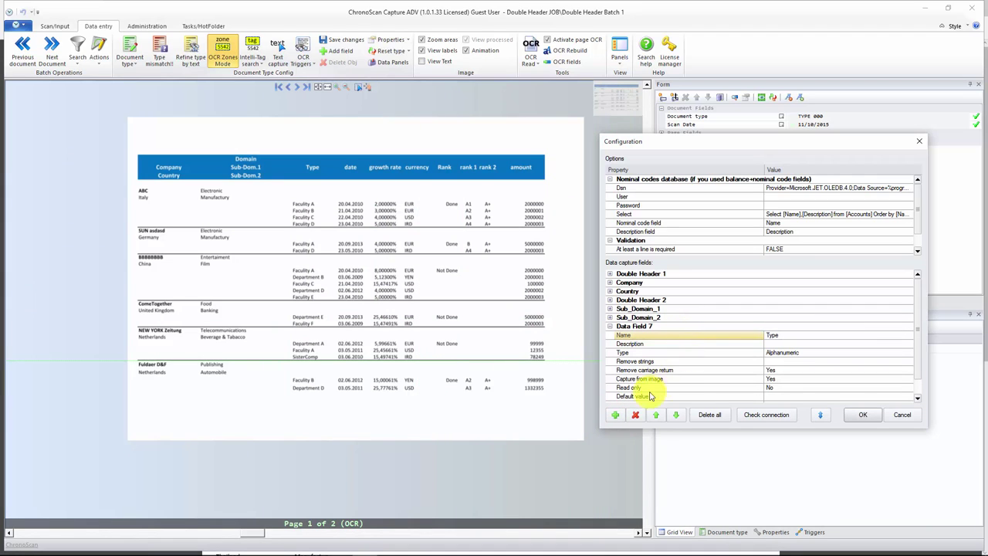
Add a Date field and set its type to Date
left_click(615, 415)
scroll(725, 397, "down", 2)
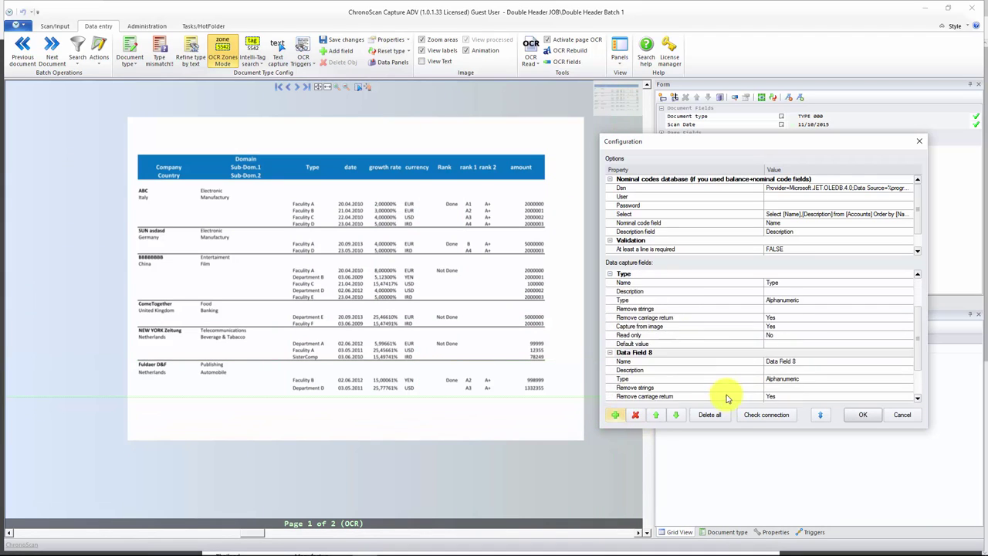
left_click(799, 360)
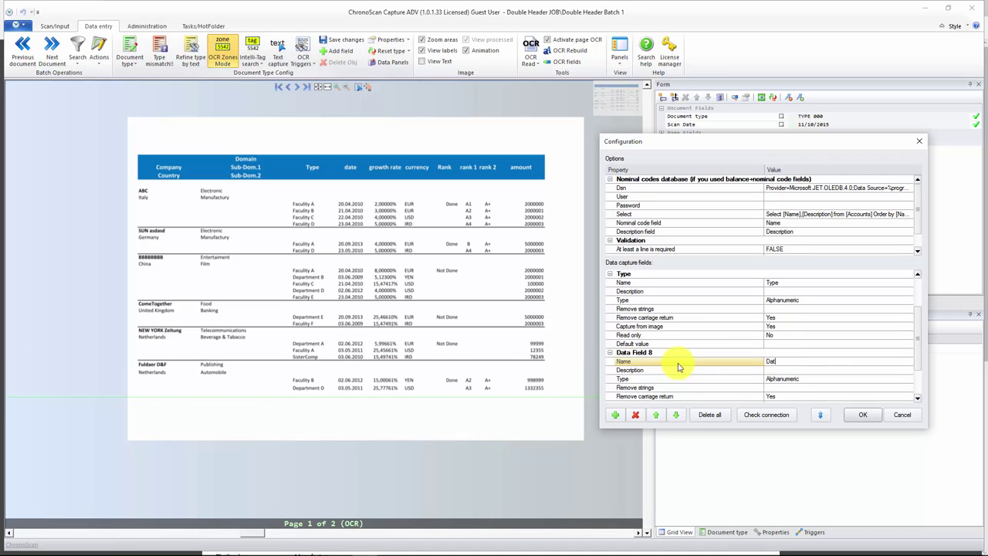
left_click(679, 379)
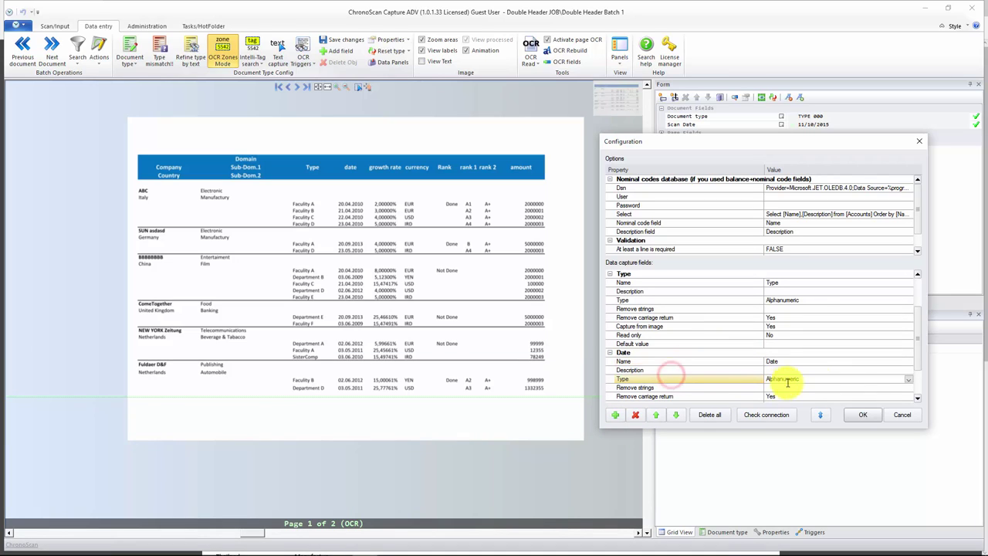
left_click(909, 379)
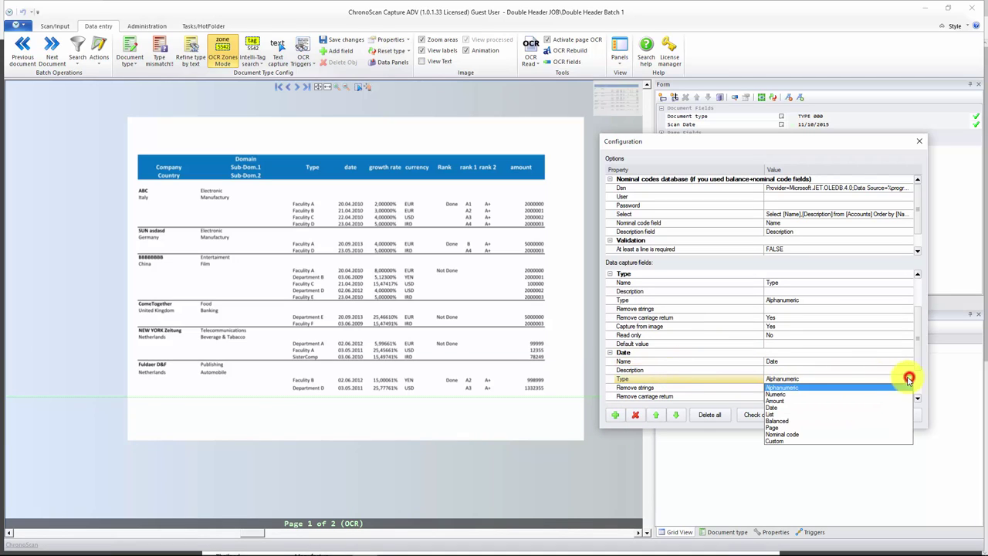
left_click(783, 408)
Add the Growth_Rate and Currency fields
scroll(920, 348, "down", 1)
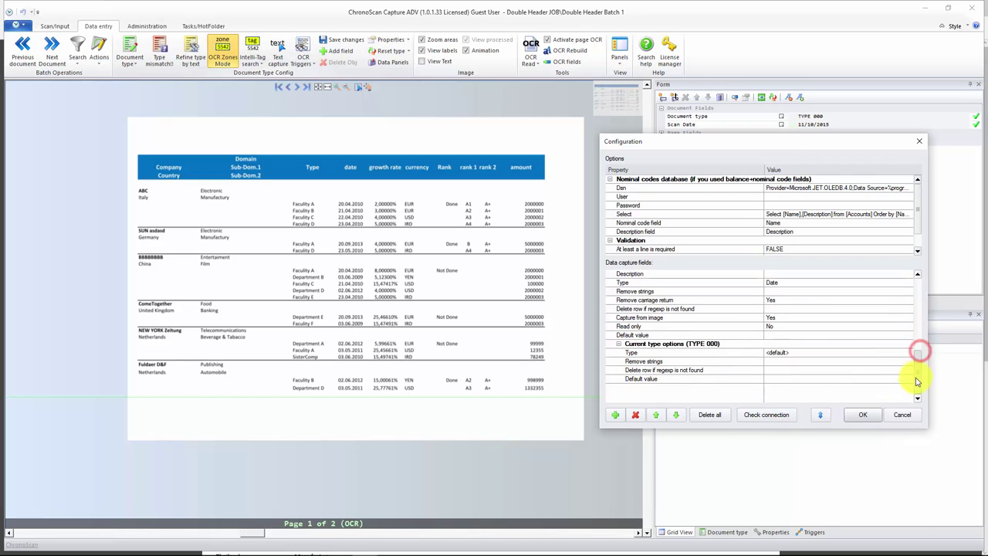
left_click(614, 415)
left_click(803, 396)
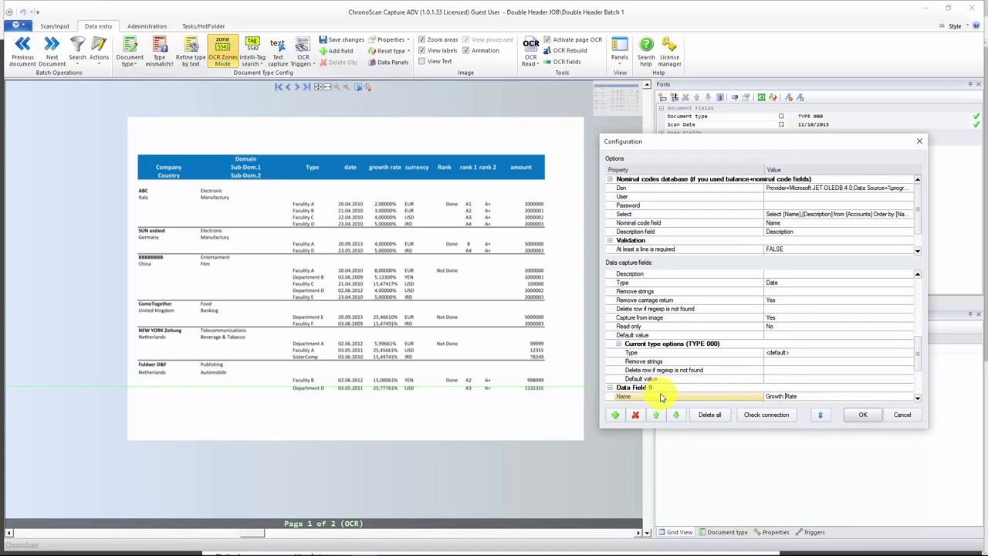
left_click(919, 352)
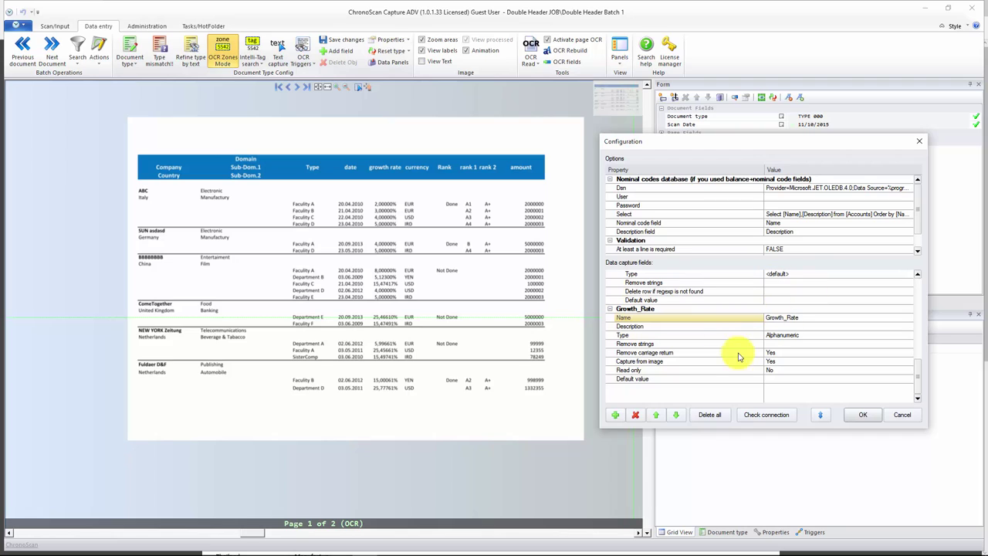
left_click(615, 415)
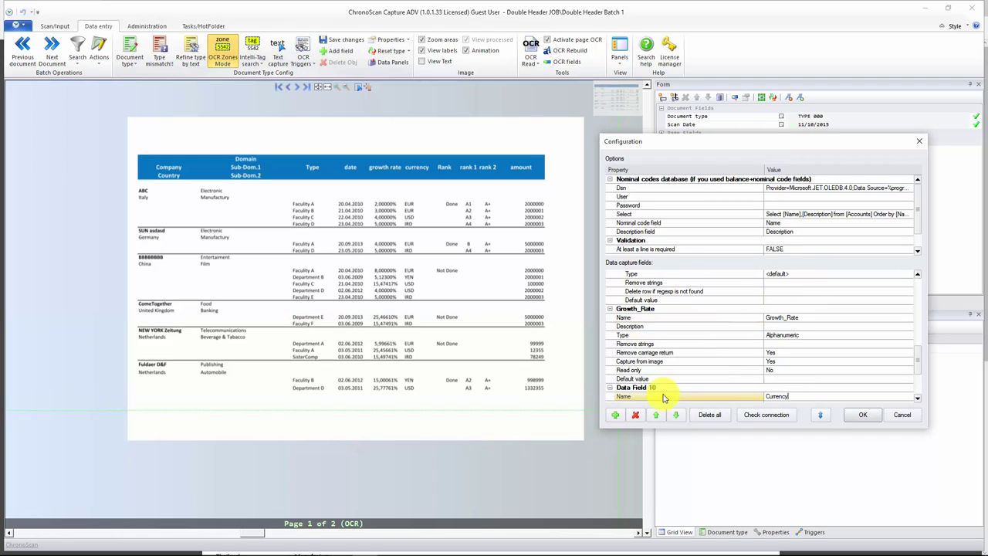
left_click(615, 415)
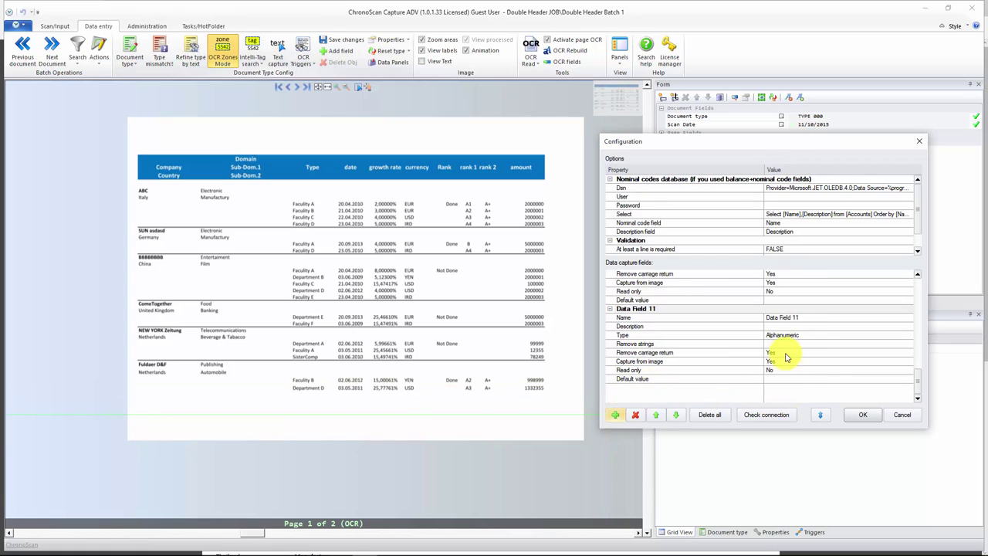
Add the Rank, Rank_1, Rank_2 and Amount fields
left_click(794, 320)
type("Rank")
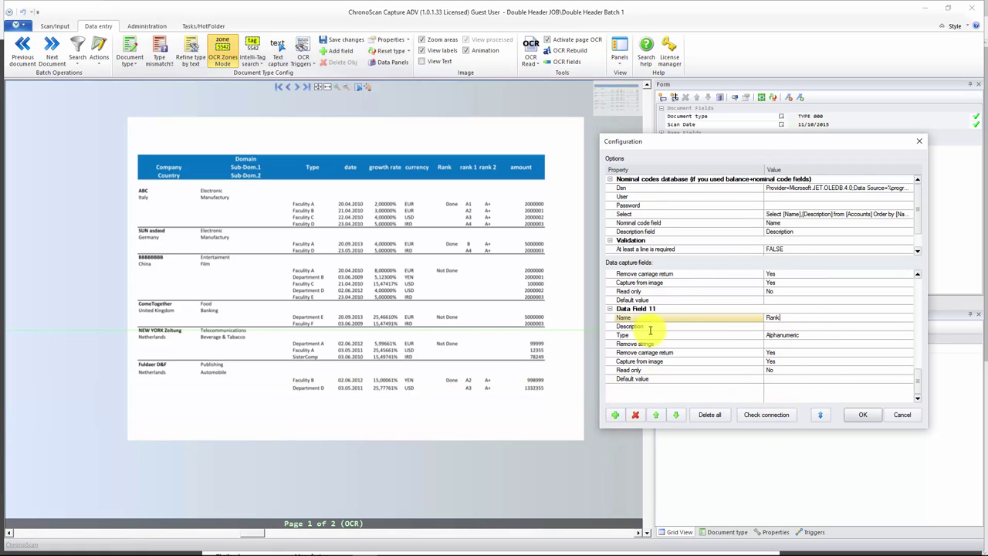
left_click(616, 415)
left_click(801, 397)
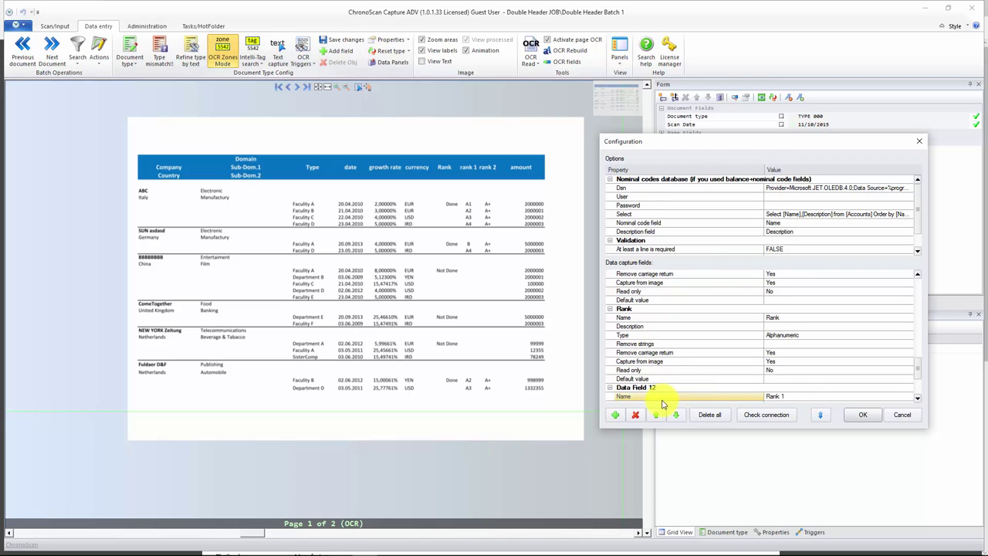
type("Rank_1")
left_click(615, 415)
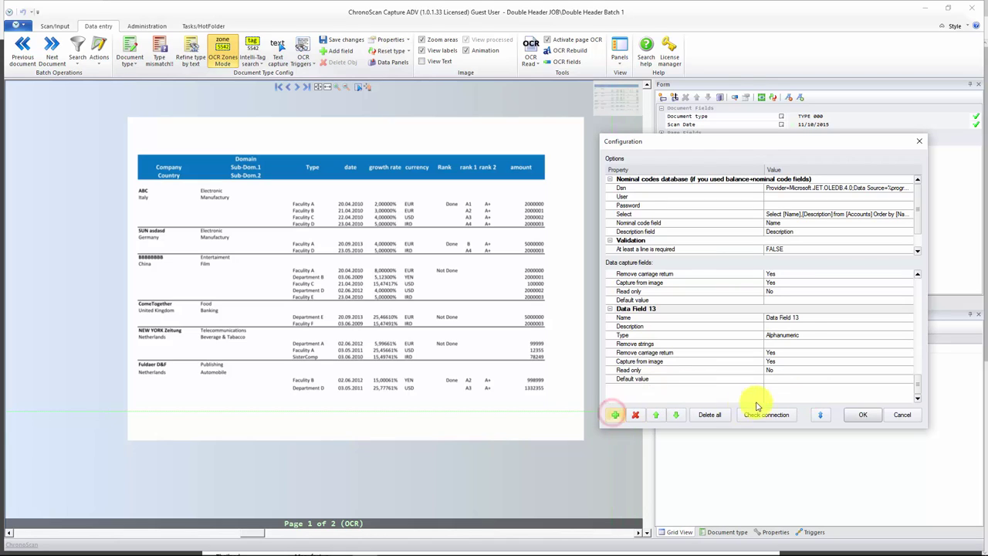
left_click(788, 319)
type("Rank_2")
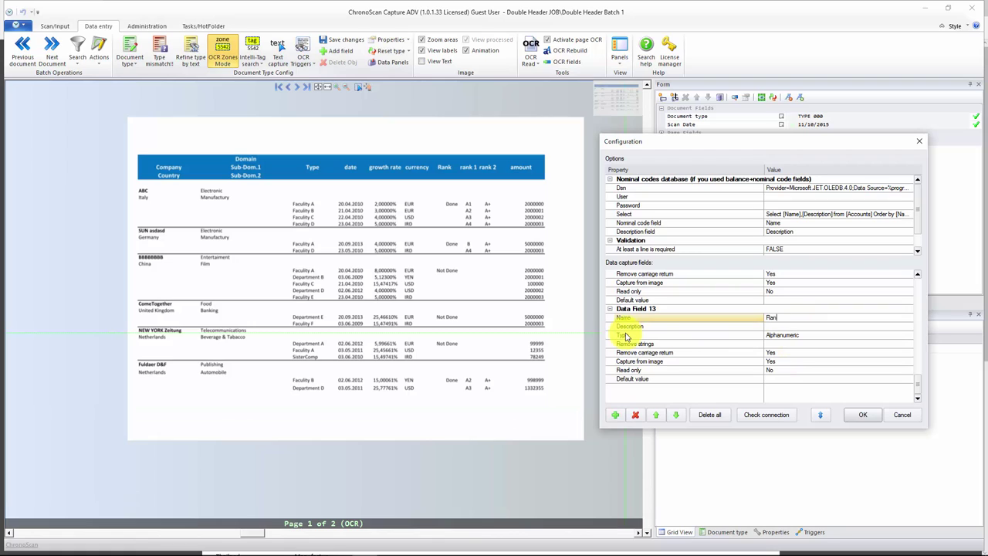
left_click(615, 414)
left_click(801, 396)
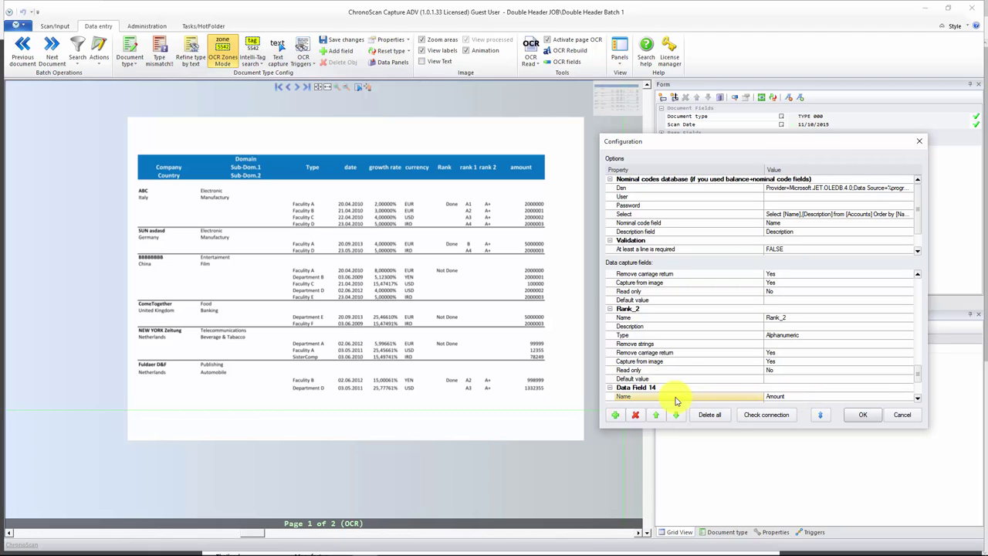
key("Return")
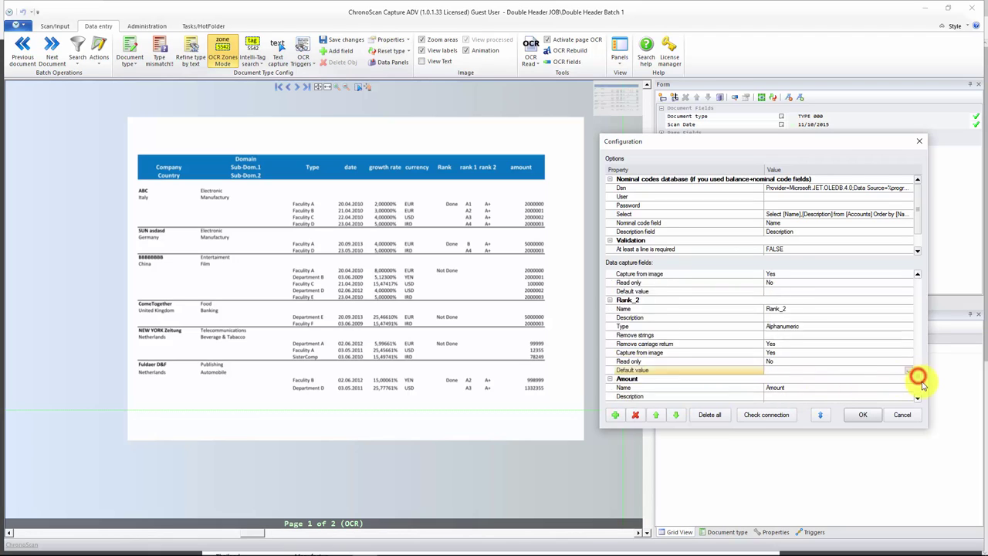
left_click_drag(917, 376, 924, 279)
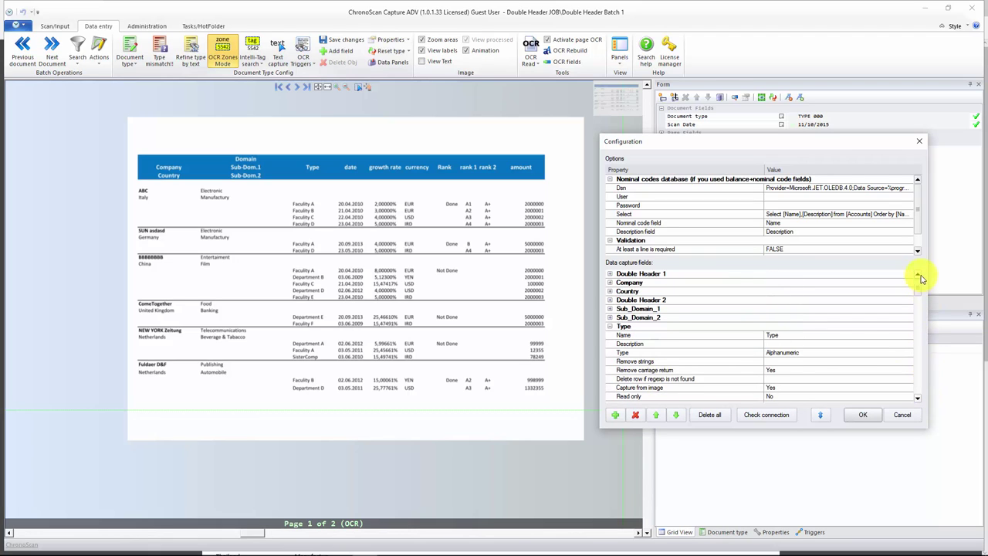
left_click(610, 325)
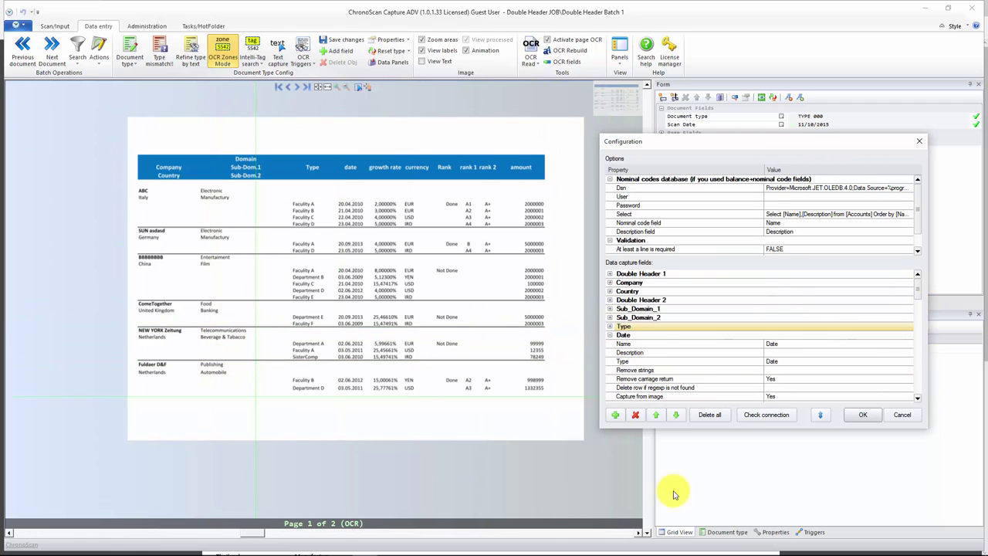
Apply the new capture fields and close the extra and data panel settings
left_click(868, 420)
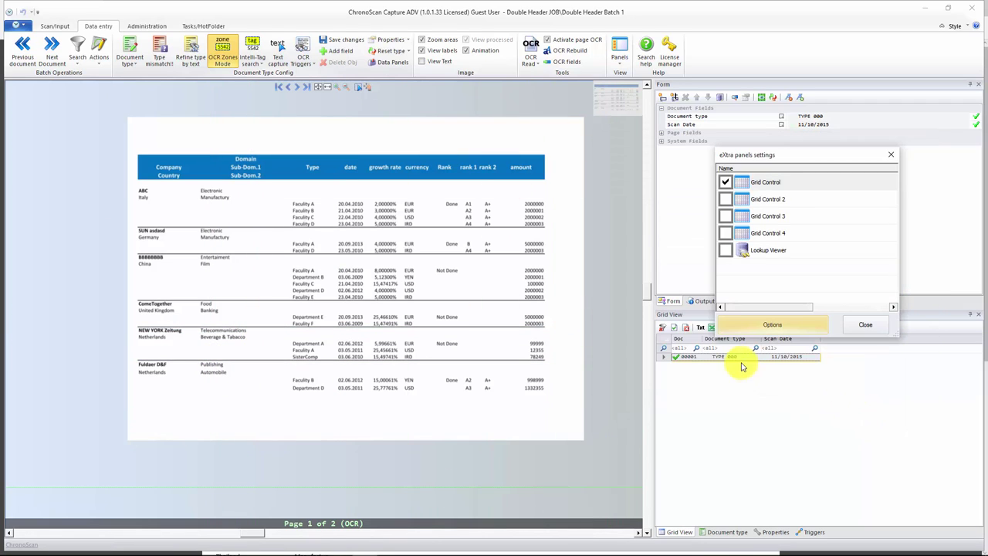
left_click(866, 329)
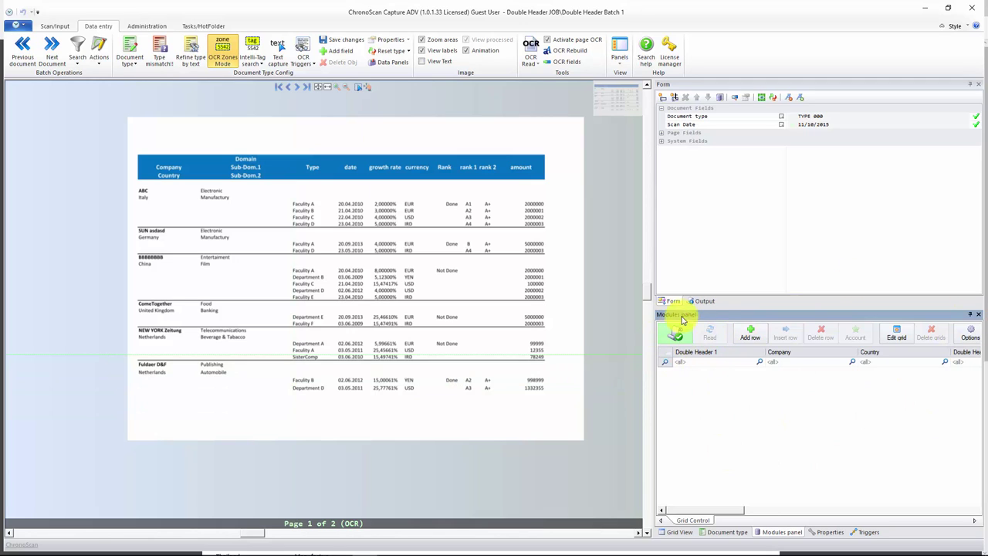
left_click(663, 337)
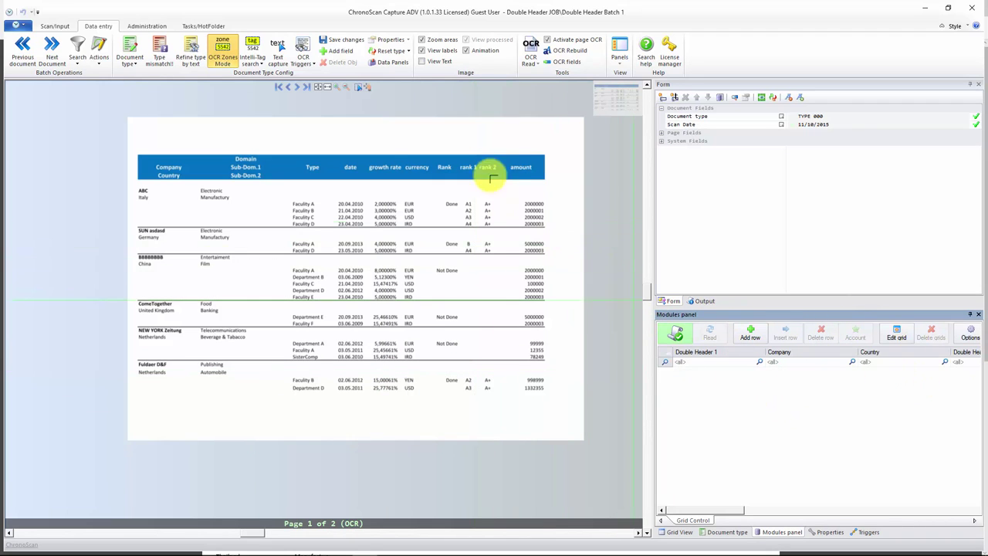
left_click(378, 64)
left_click(549, 358)
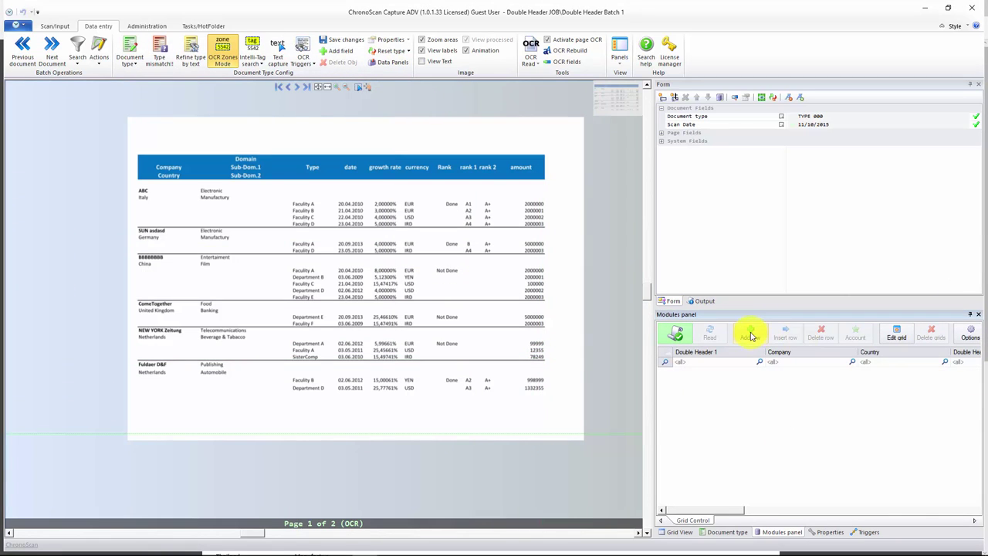
Redock the Modules panel at full width and drag the splitter right to widen the grid
left_click(677, 428)
left_click_drag(841, 315, 327, 324)
left_click_drag(651, 409, 794, 402)
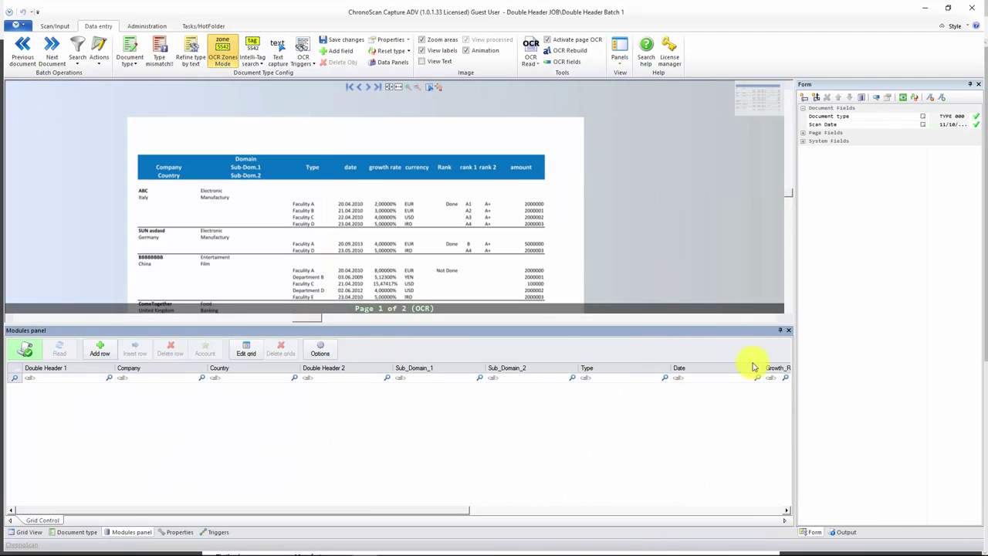
Fit the whole report page in the viewer
scroll(791, 205, "down", 1)
scroll(791, 206, "down", 2)
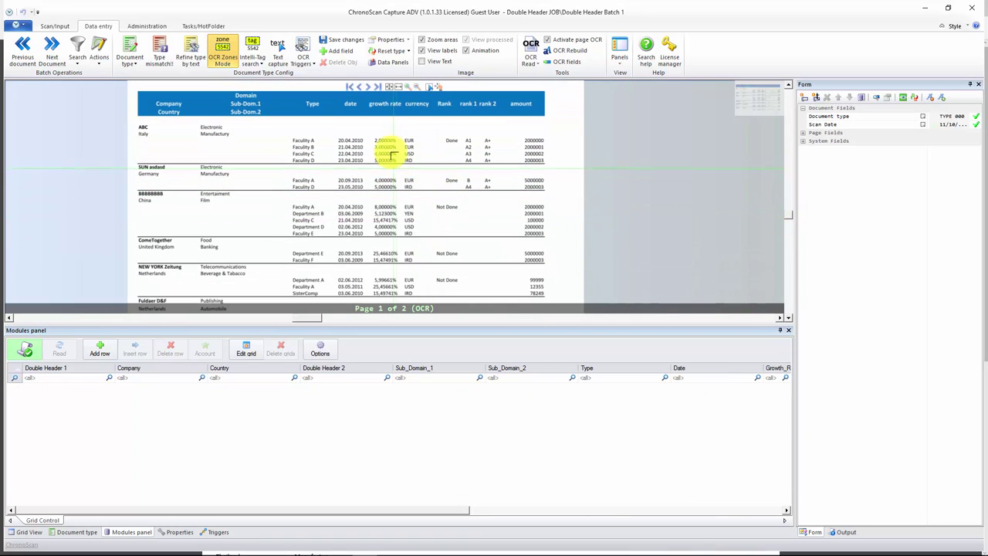
left_click(393, 88)
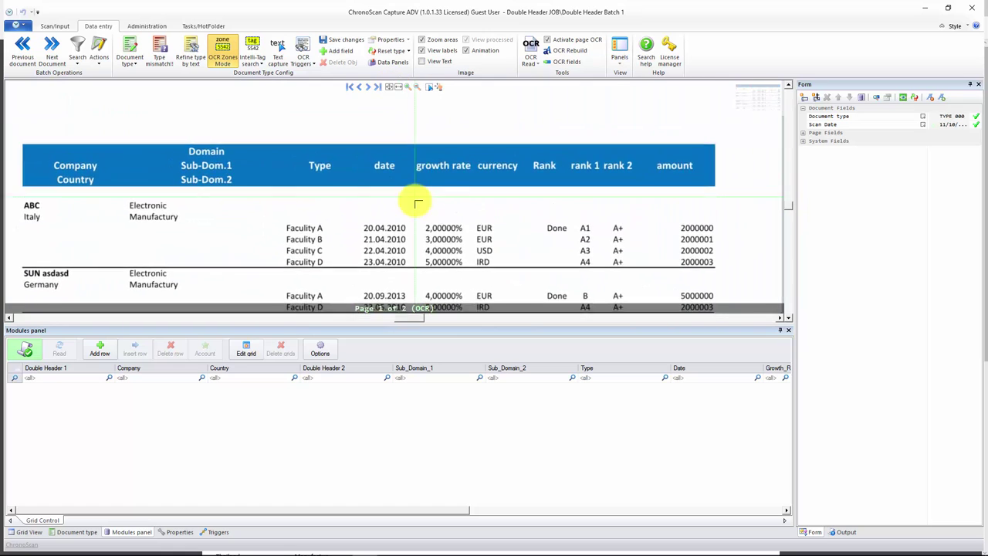
scroll(428, 193, "down", 3)
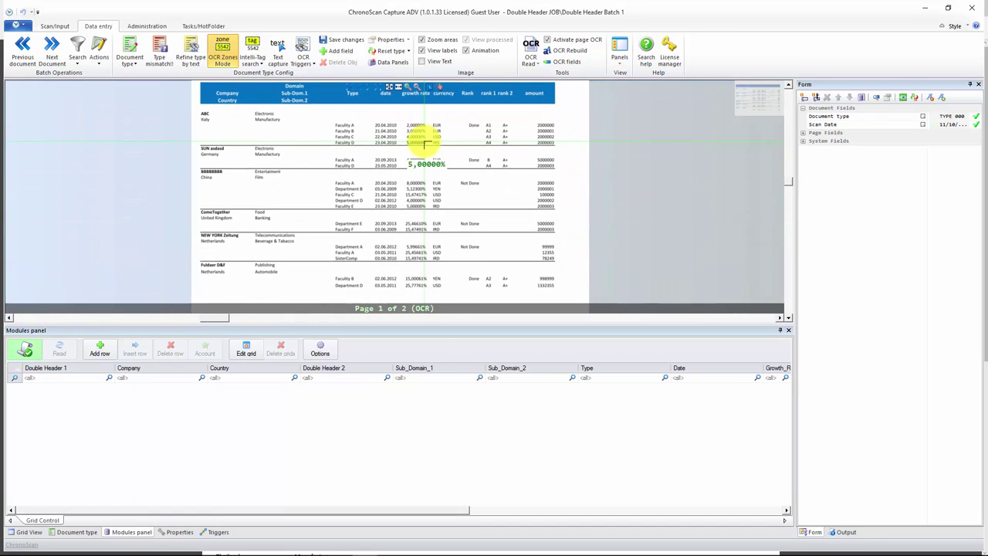
scroll(469, 202, "down", 3)
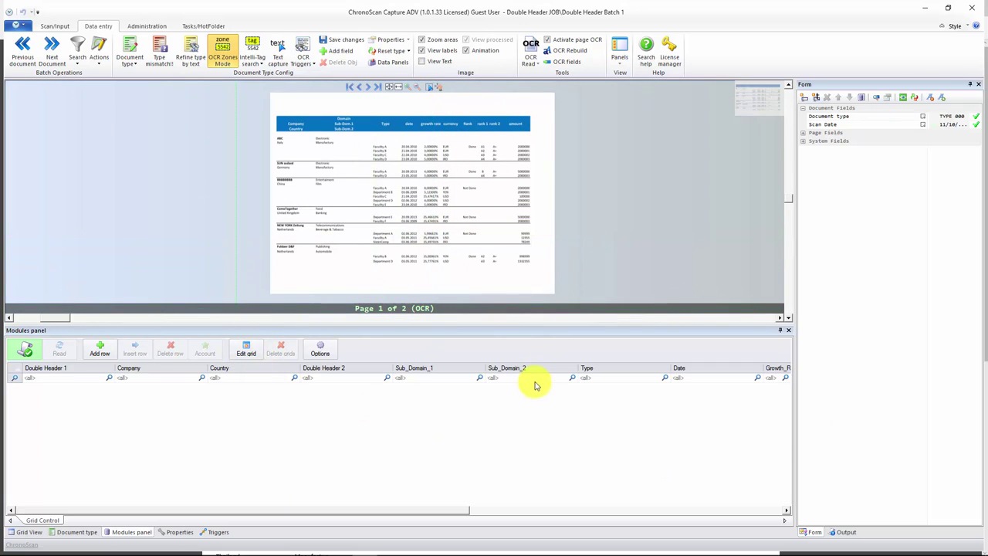
Toggle the data modules panel off and back on, then maximize the window
left_click(620, 54)
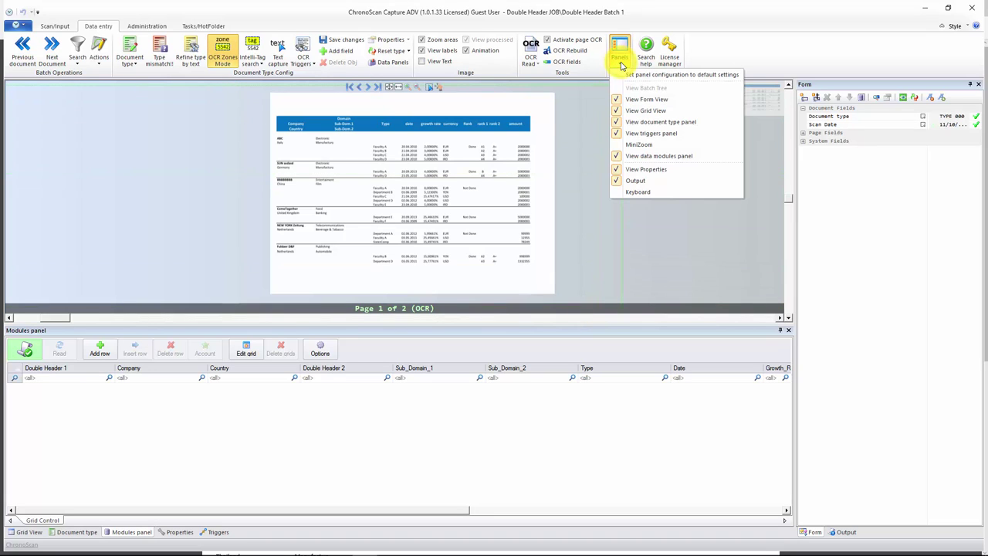
left_click(662, 157)
left_click(619, 56)
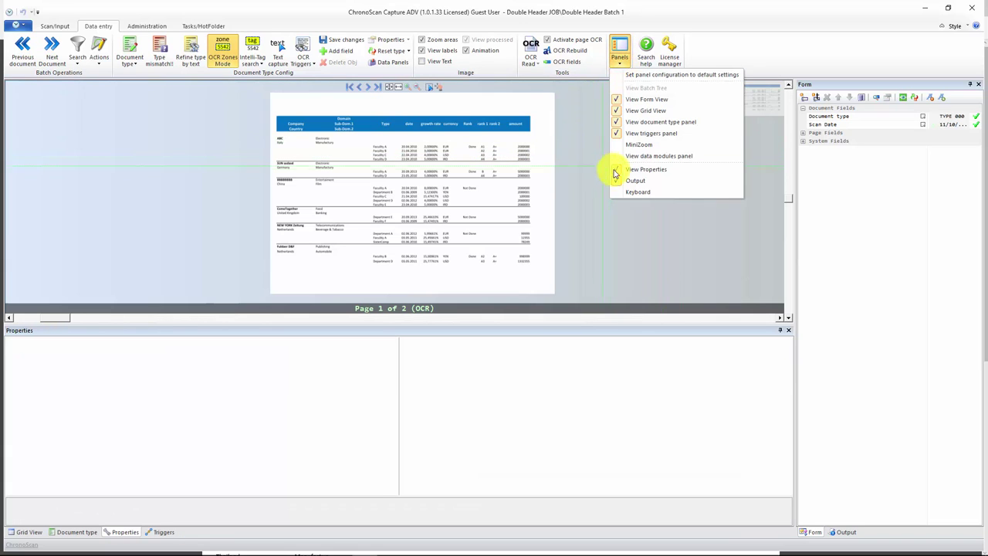
left_click(639, 157)
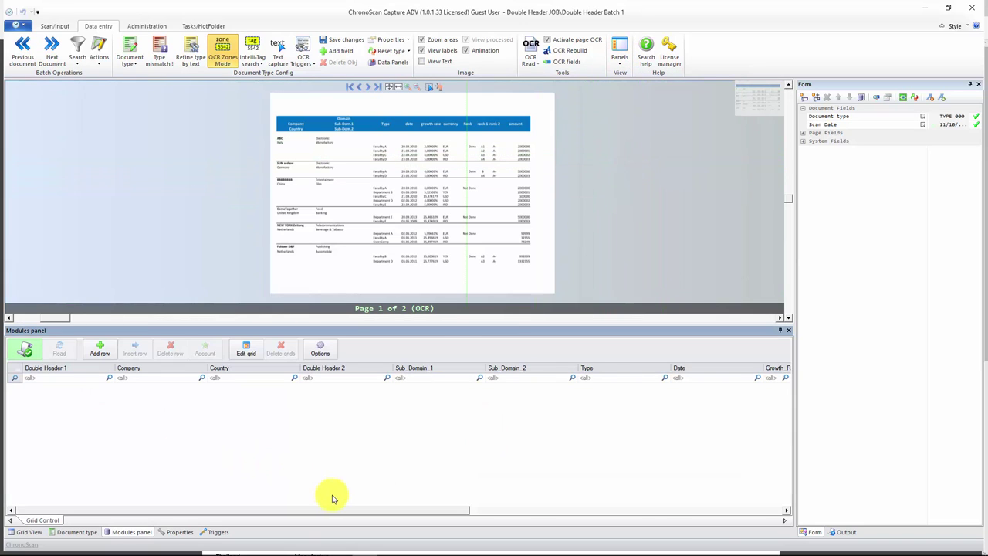
left_click(948, 8)
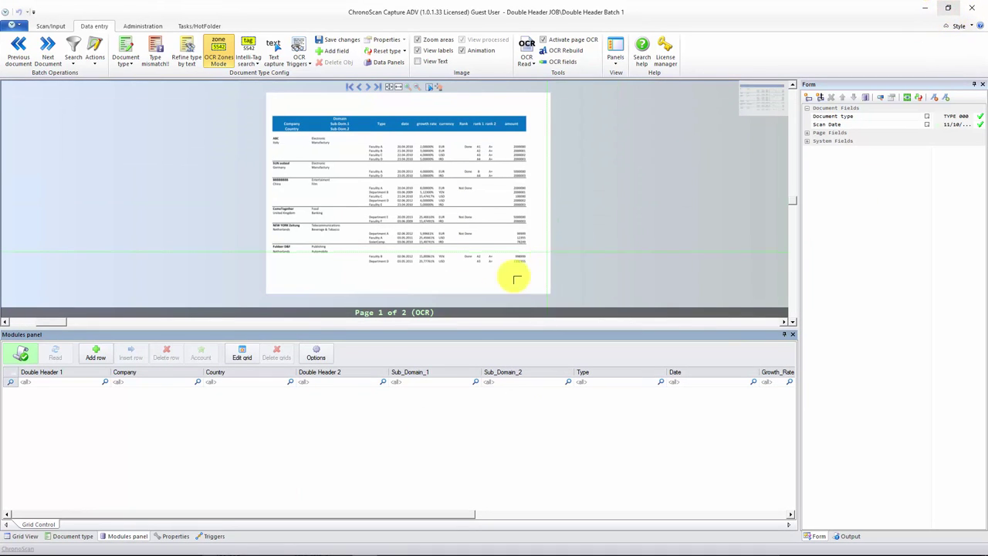
Draw a new capture grid over the Double Header table and zoom in until its column headers are legible
left_click(241, 357)
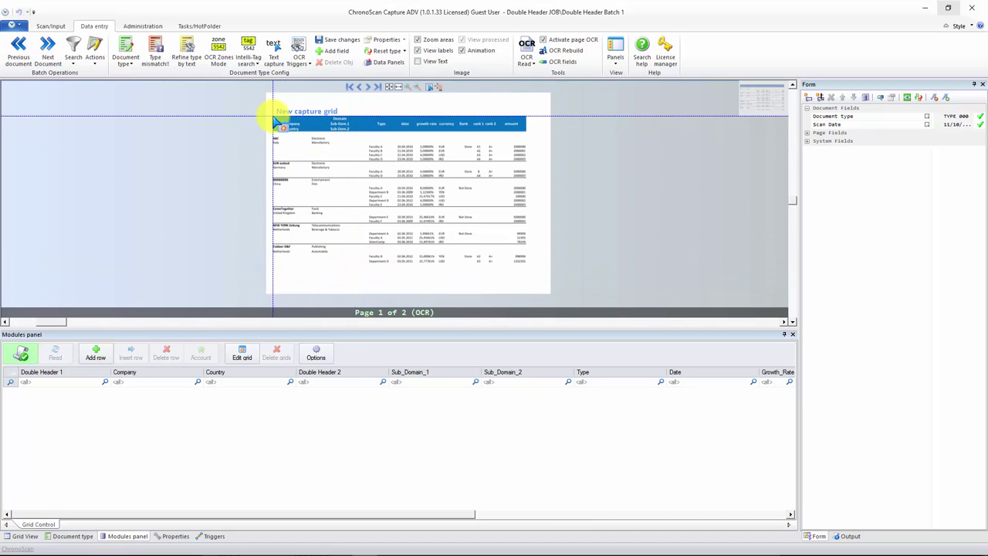
left_click_drag(272, 116, 526, 266)
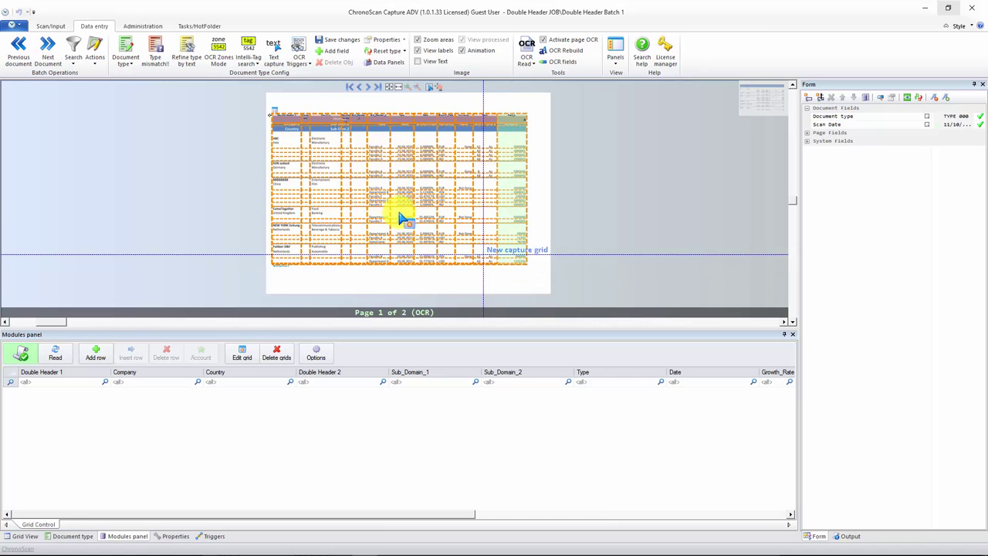
scroll(352, 168, "up", 3)
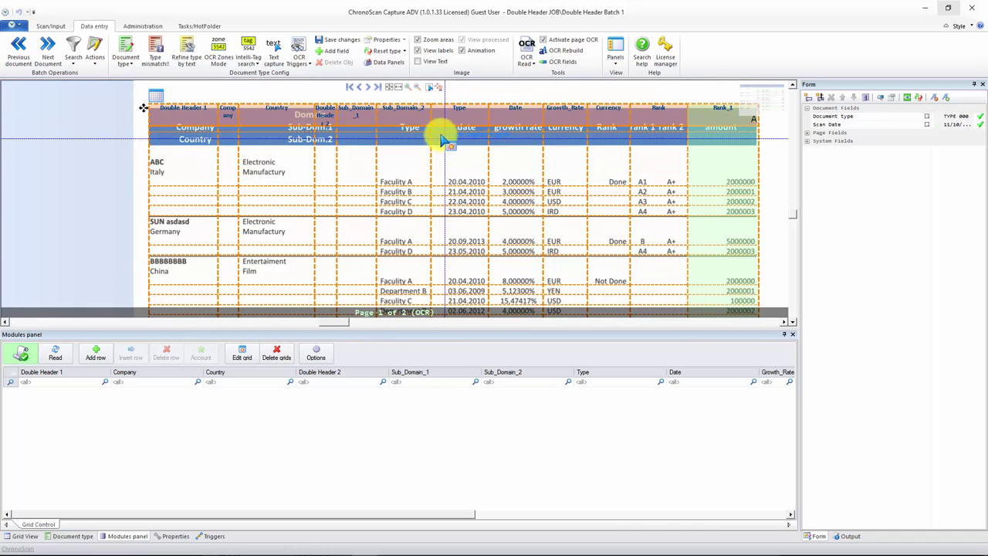
Extend the header band over both header rows and delete the Company splits to merge them into Double Header 1
left_click(421, 131)
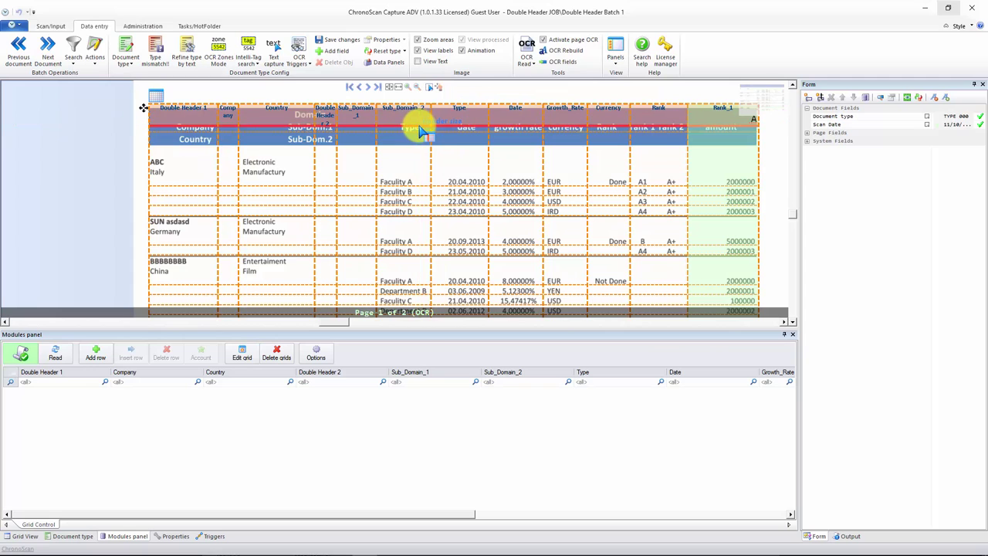
left_click_drag(420, 126, 420, 148)
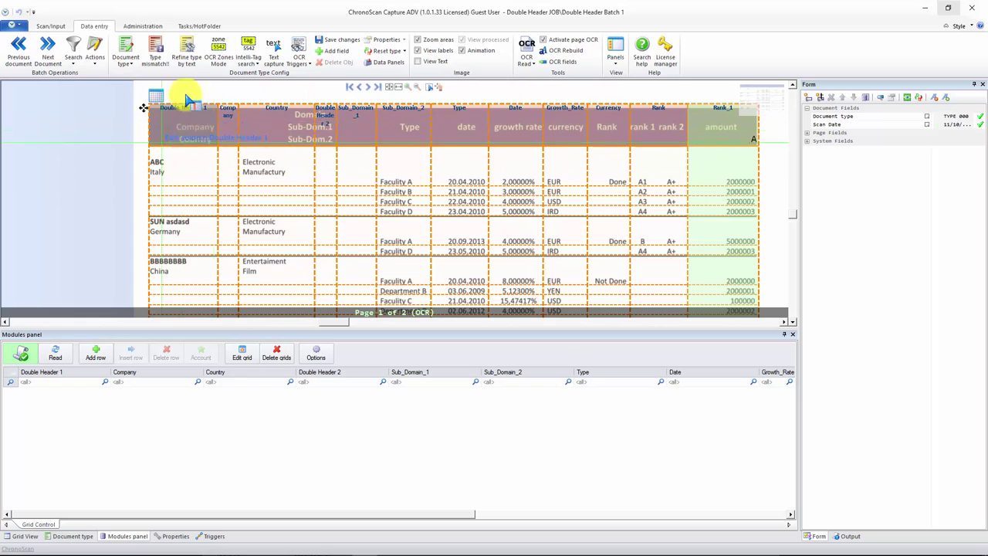
mouse_move(170, 186)
left_mouse_down()
mouse_move(260, 159)
mouse_move(225, 130)
left_mouse_up()
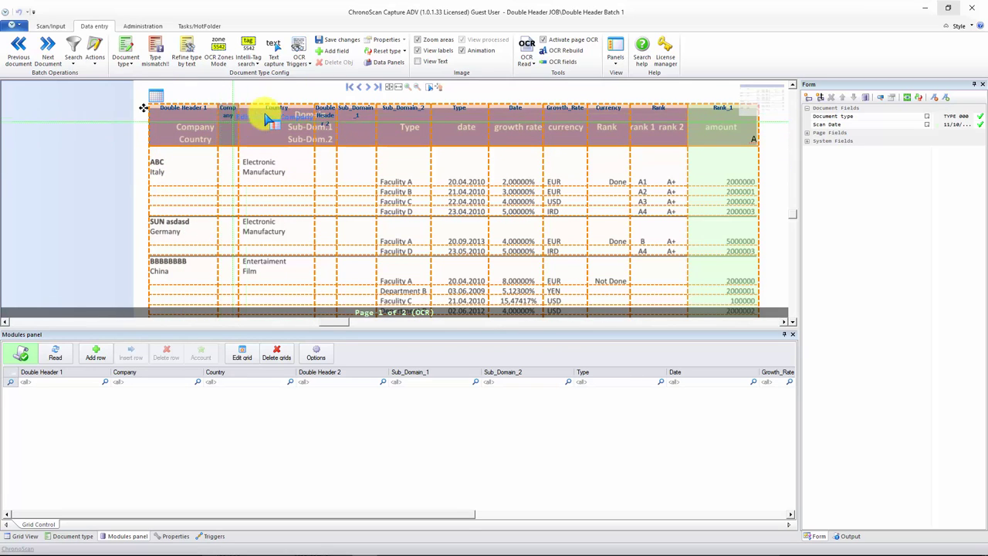
right_click(225, 118)
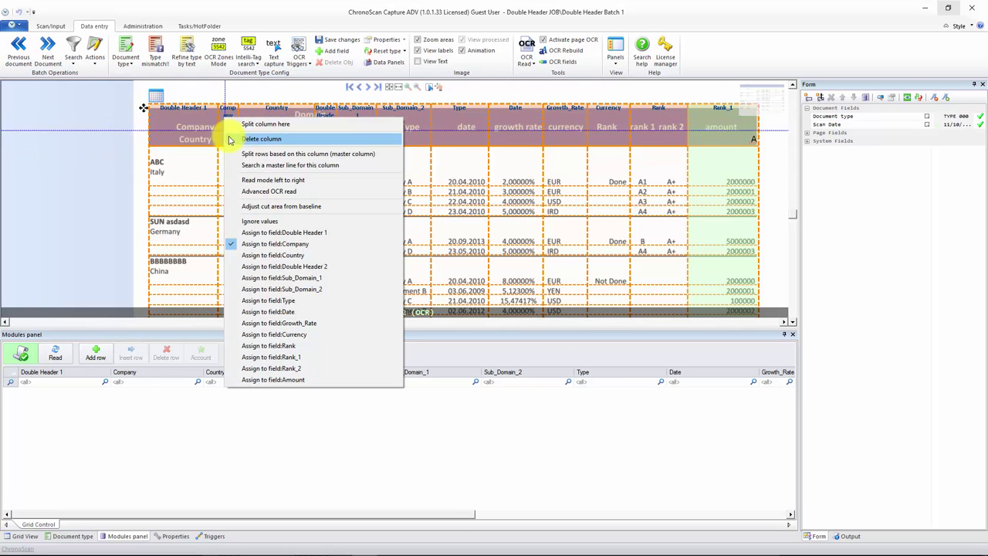
left_click(246, 140)
right_click(263, 118)
left_click(266, 139)
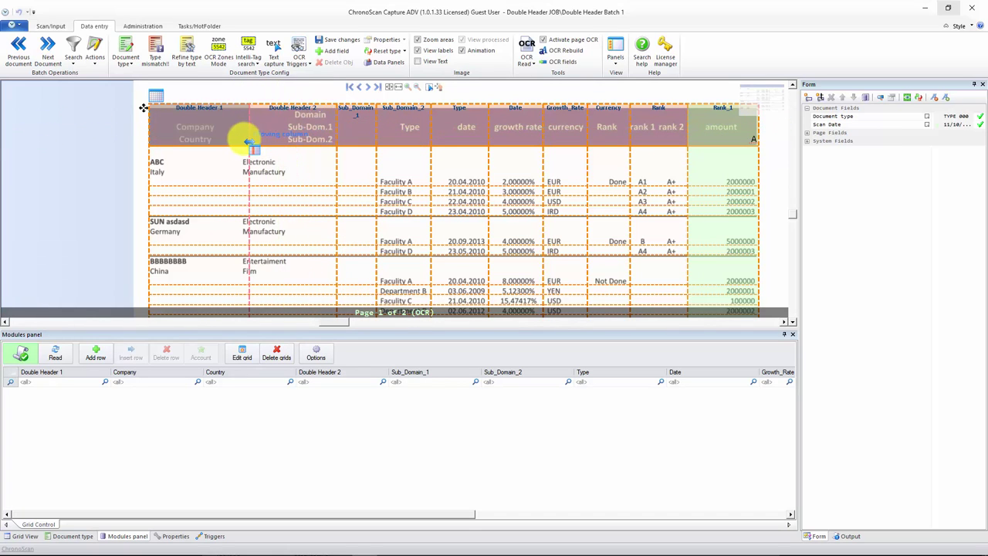
Widen Double Header 2 and delete the Sub_Domain_1 and Sub_Domain_2 columns
mouse_move(240, 144)
left_mouse_down()
mouse_move(261, 172)
mouse_move(298, 137)
mouse_move(349, 139)
mouse_move(361, 116)
mouse_move(419, 110)
mouse_move(355, 124)
left_mouse_up()
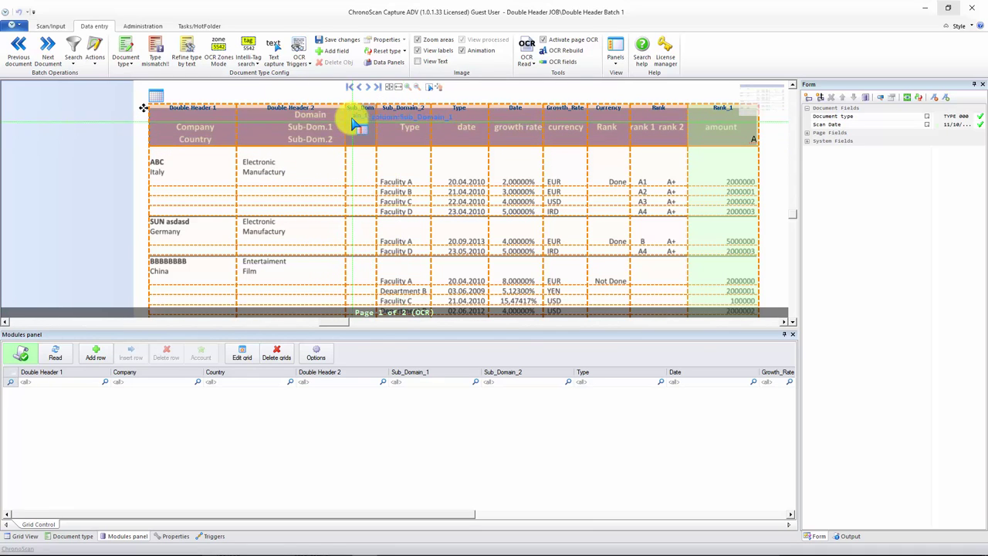
right_click(355, 123)
left_click(363, 82)
right_click(400, 121)
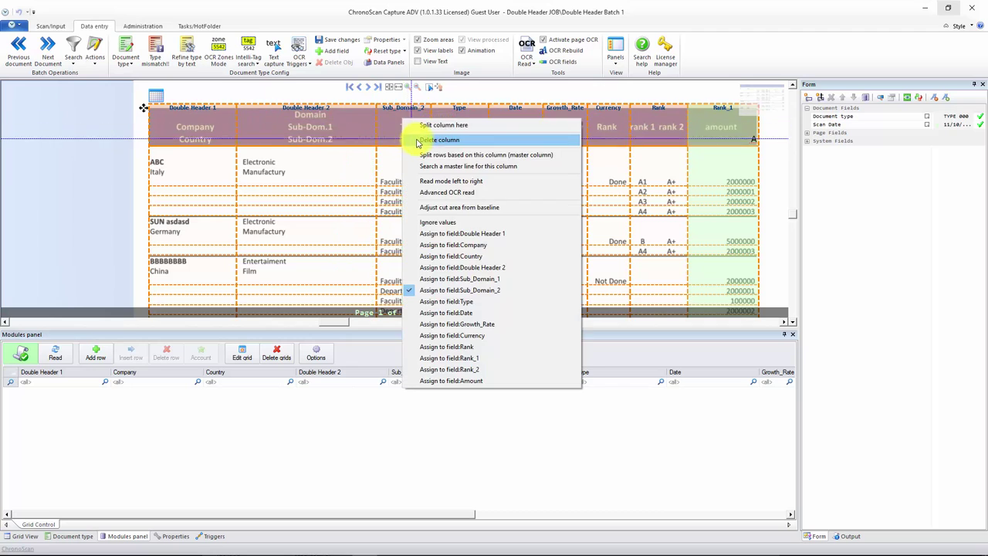
left_click(420, 140)
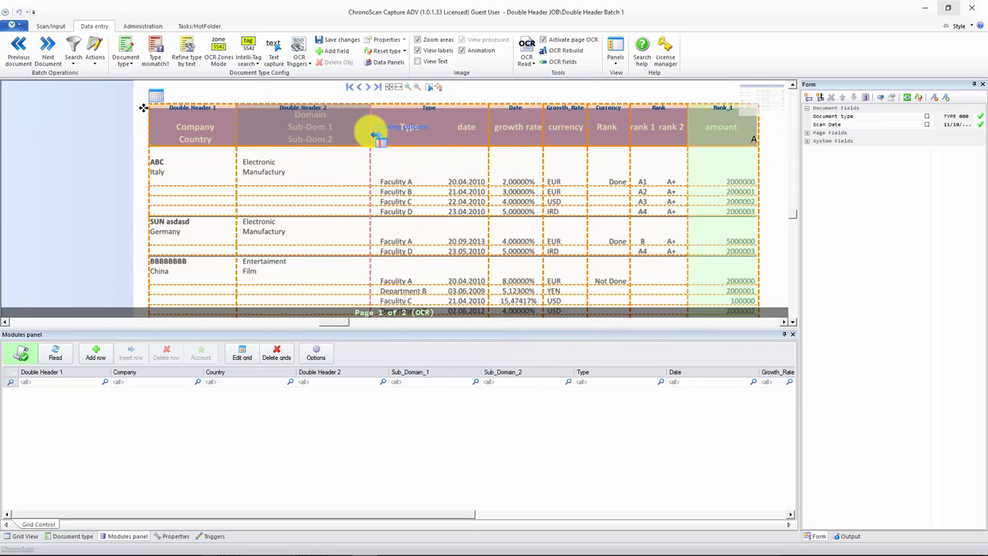
Realign the Type, Date, Growth_Rate, Currency and Rank column boundaries with the table
left_click_drag(379, 135, 444, 132)
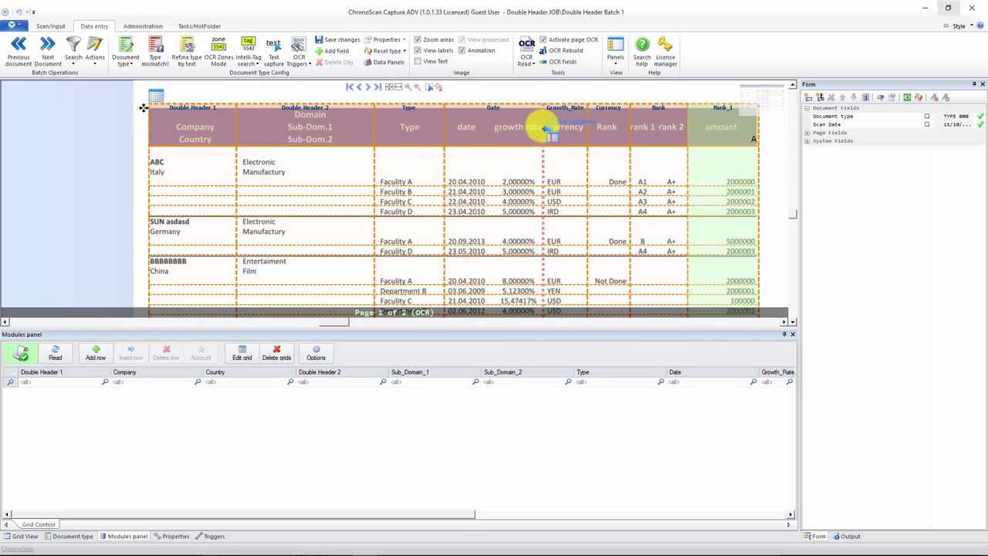
left_click(491, 131)
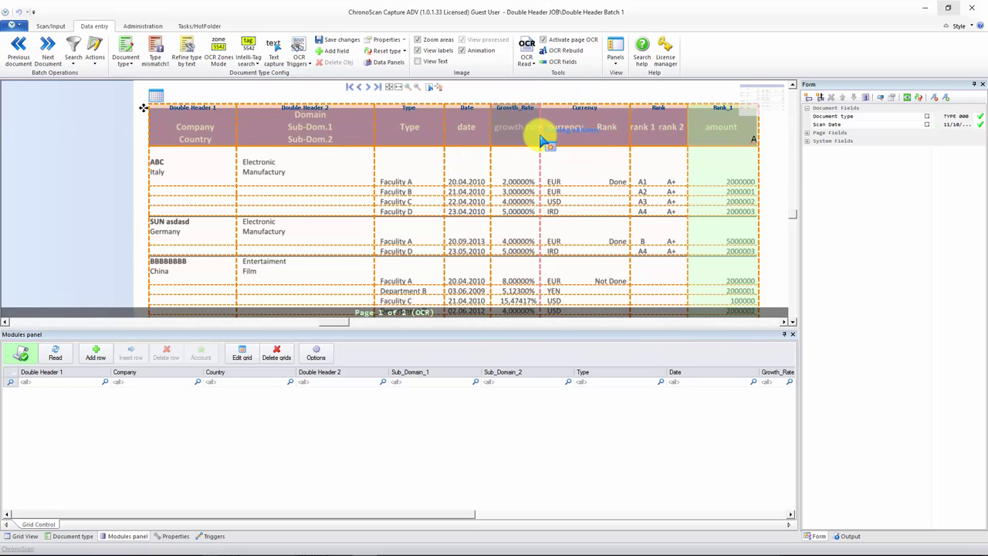
left_click(541, 139)
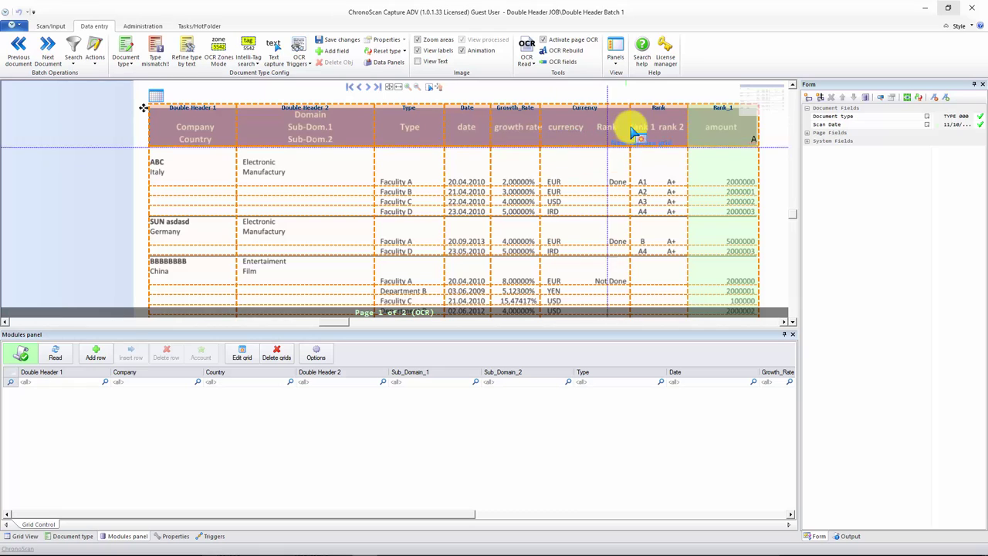
left_click(588, 141)
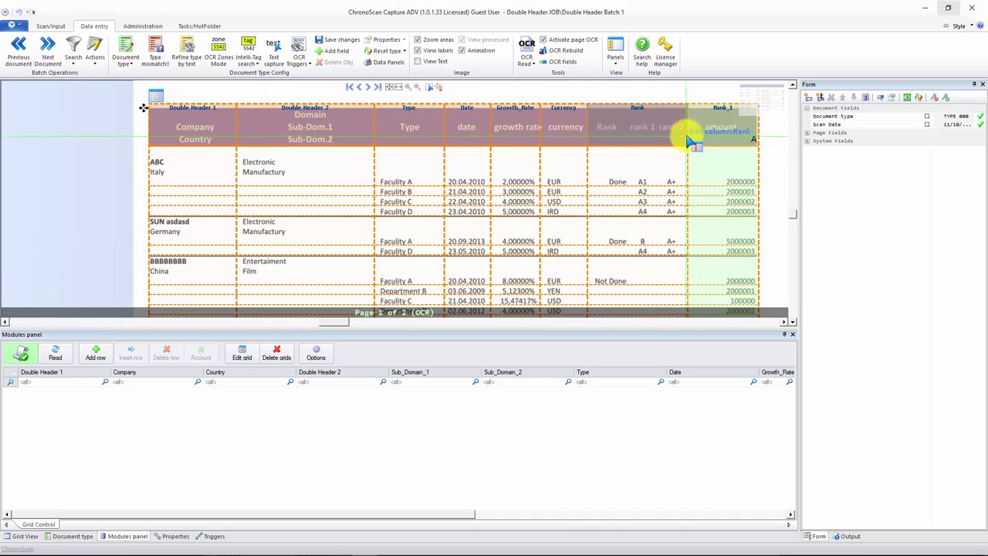
left_click_drag(689, 142, 633, 147)
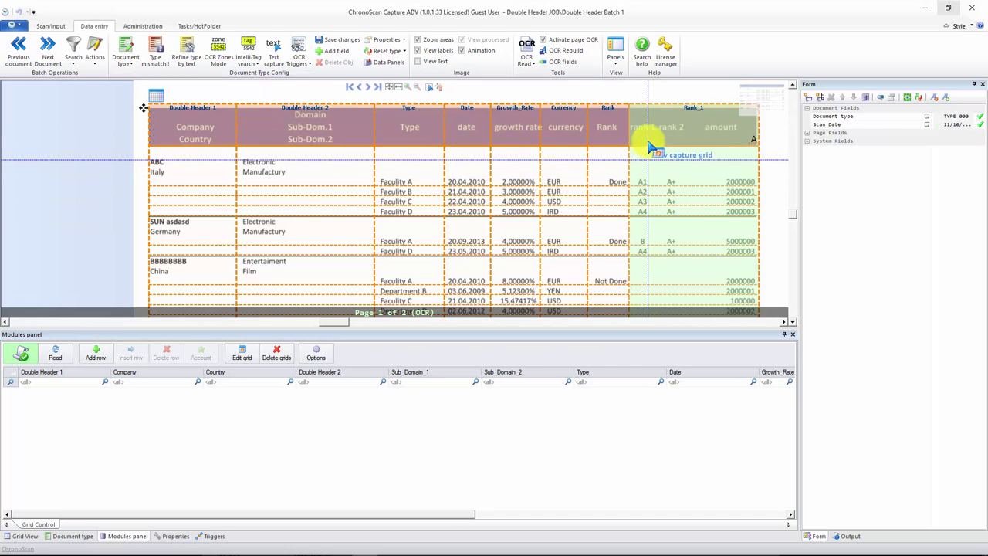
Split the Rank_1 column twice and place the boundaries between rank 1, rank 2 and the amount values
right_click(656, 124)
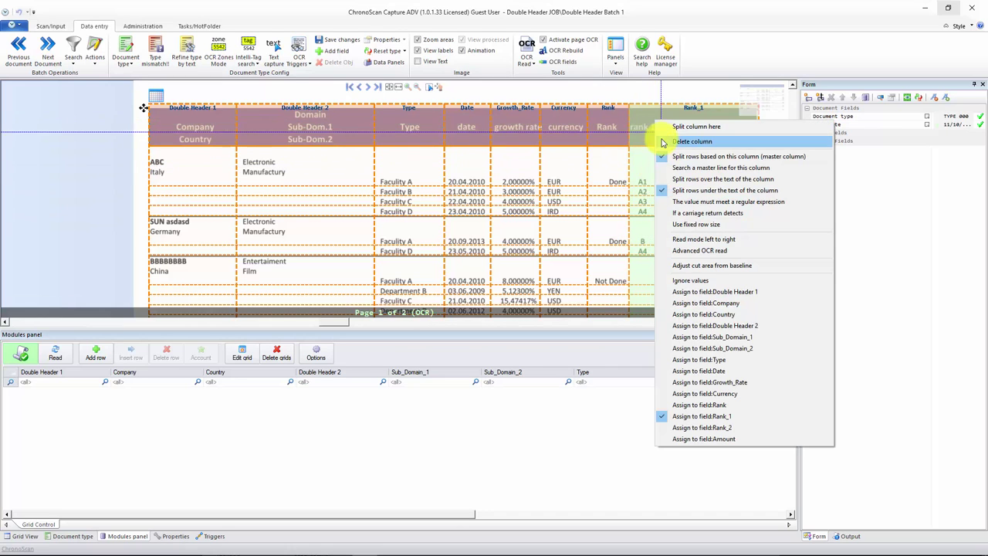
left_click(676, 128)
right_click(678, 131)
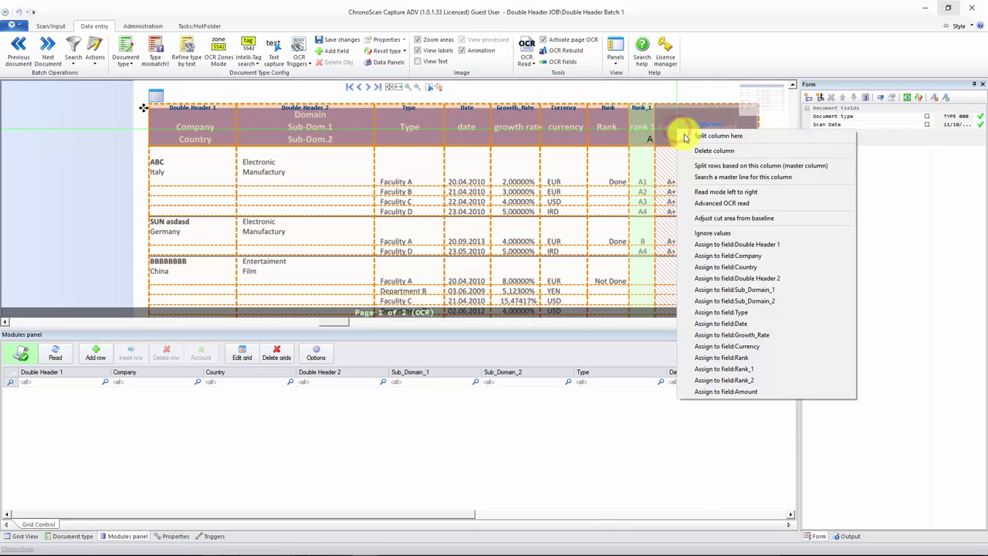
left_click(701, 137)
left_click_drag(704, 140, 678, 131)
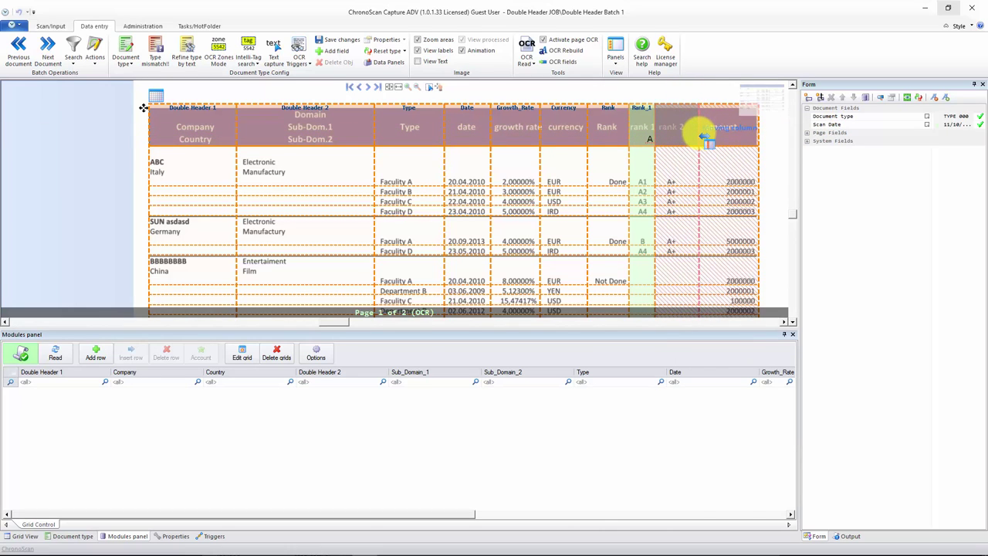
left_click_drag(704, 139, 666, 146)
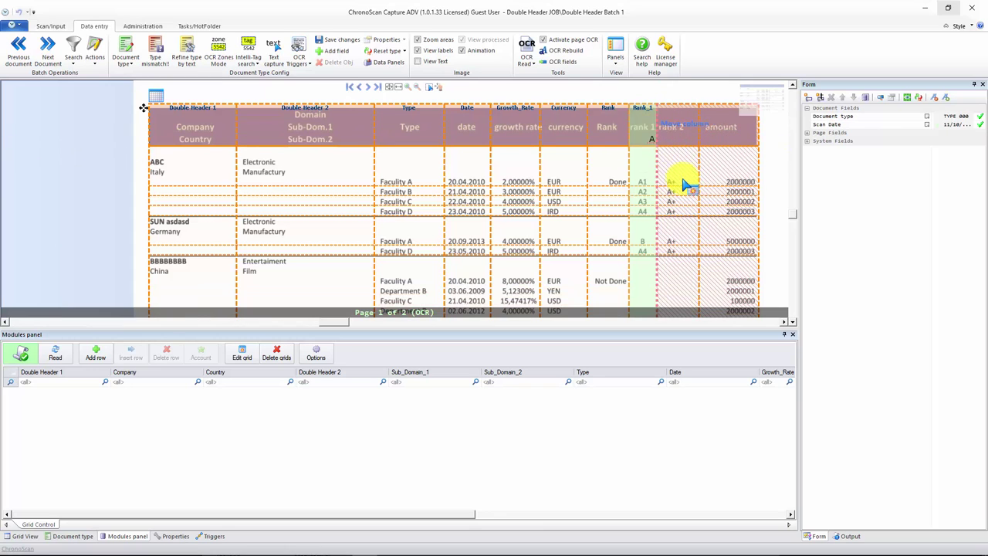
left_click_drag(683, 183, 639, 114)
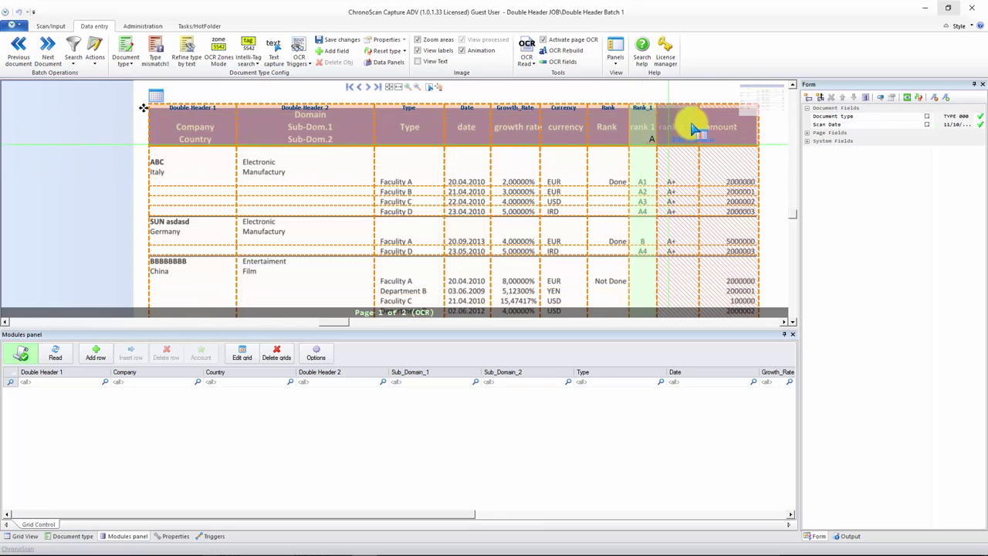
Assign the new columns to the Rank_2 and Amount fields
right_click(673, 124)
left_click(731, 382)
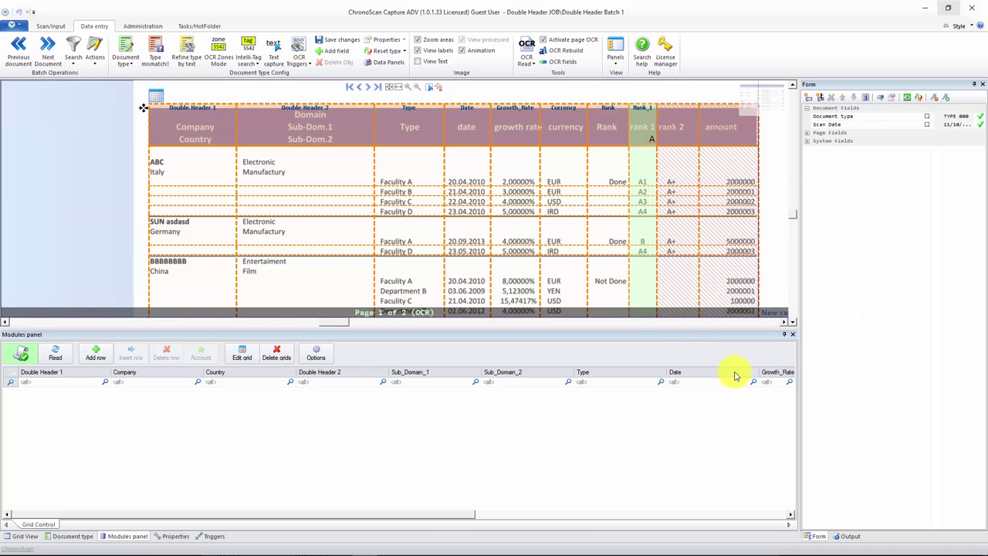
right_click(722, 130)
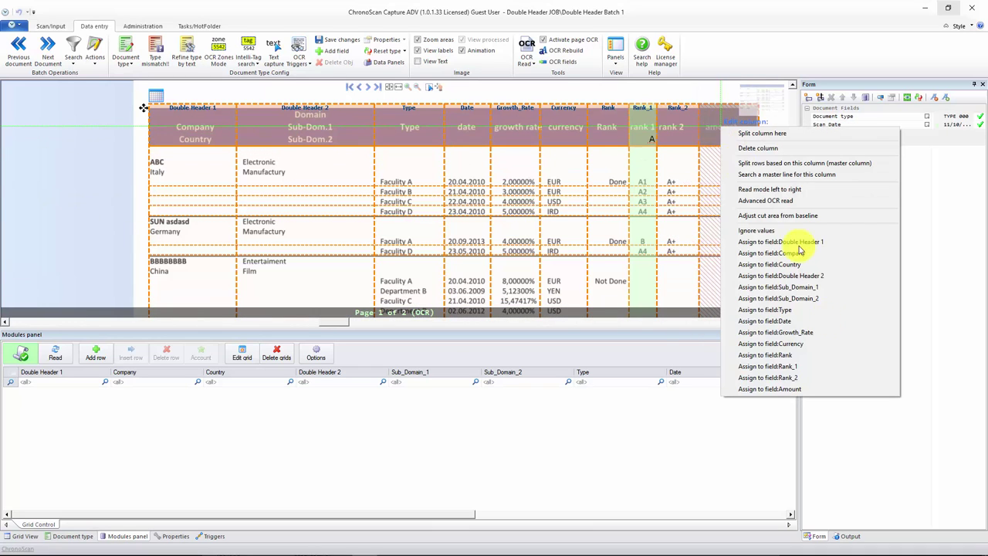
left_click(767, 388)
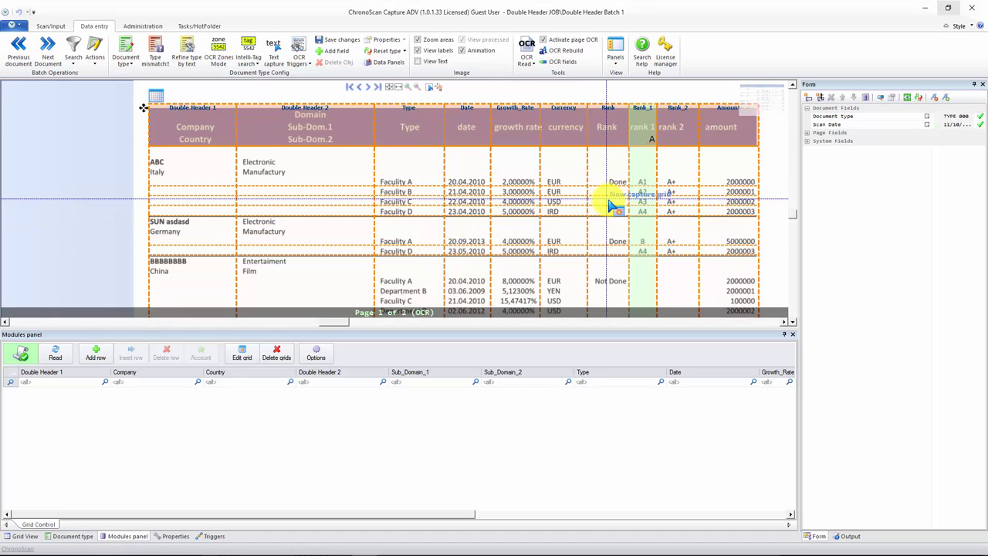
left_click(610, 204)
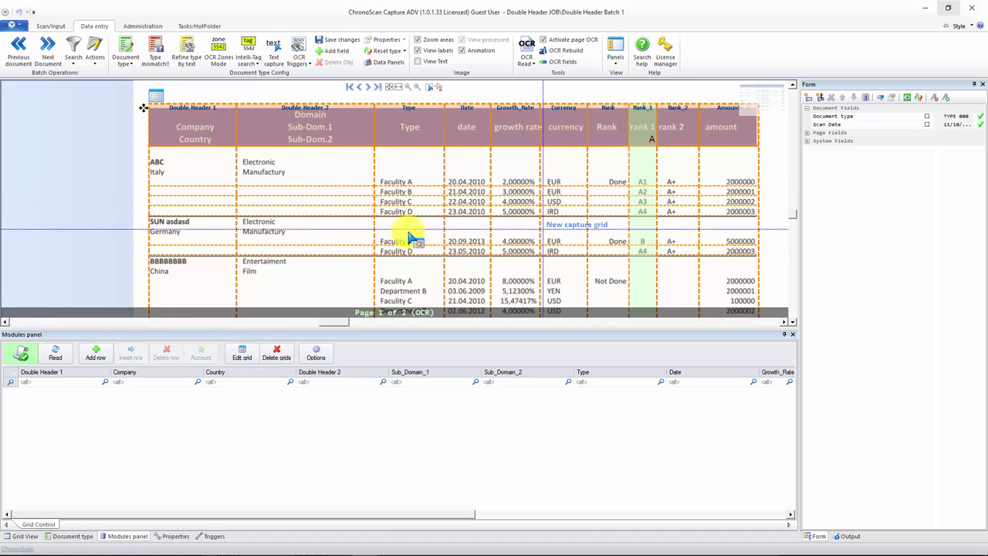
left_click_drag(320, 113, 297, 116)
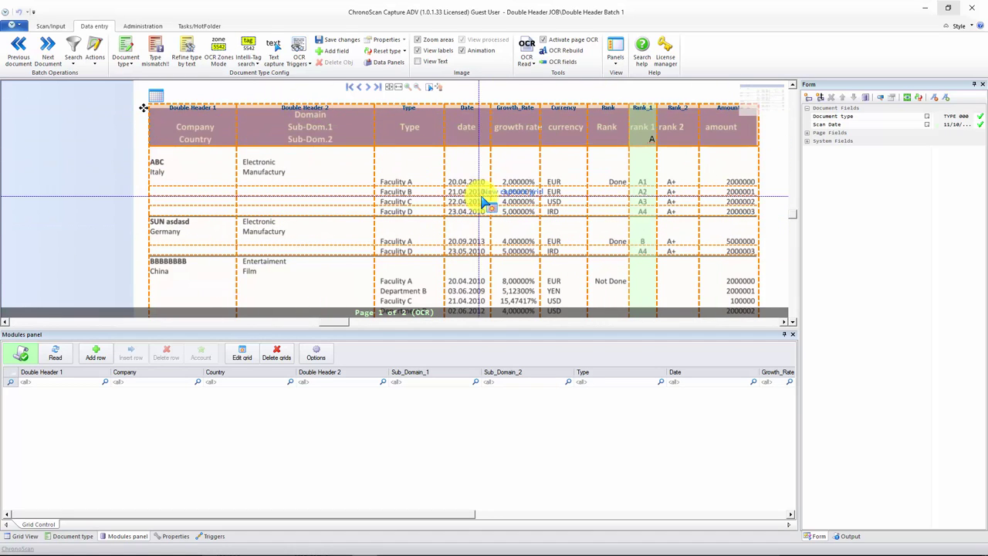
Make Amount the master column for splitting the grid's rows
scroll(486, 202, "down", 3)
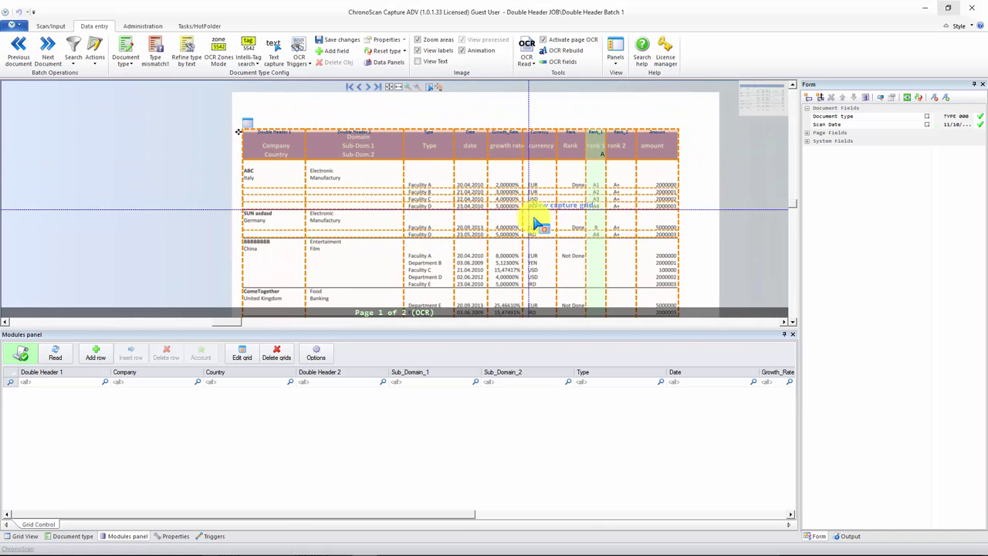
scroll(541, 181, "down", 2)
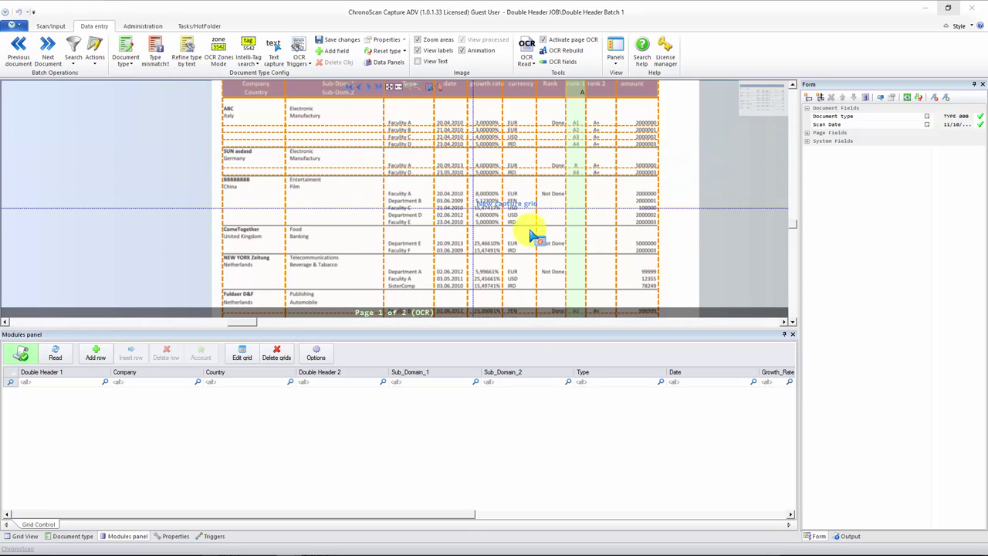
scroll(388, 131, "up", 2)
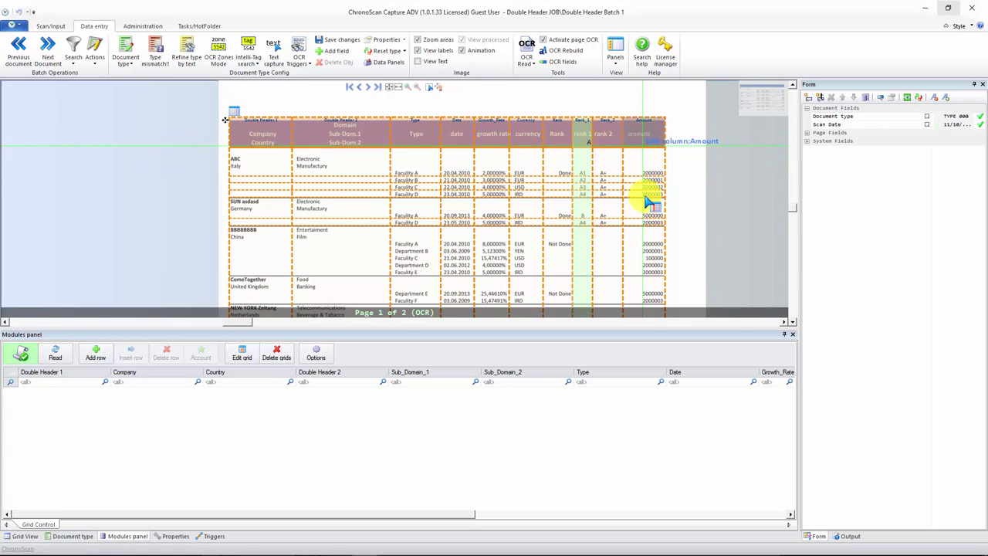
scroll(601, 172, "down", 4)
scroll(601, 168, "up", 3)
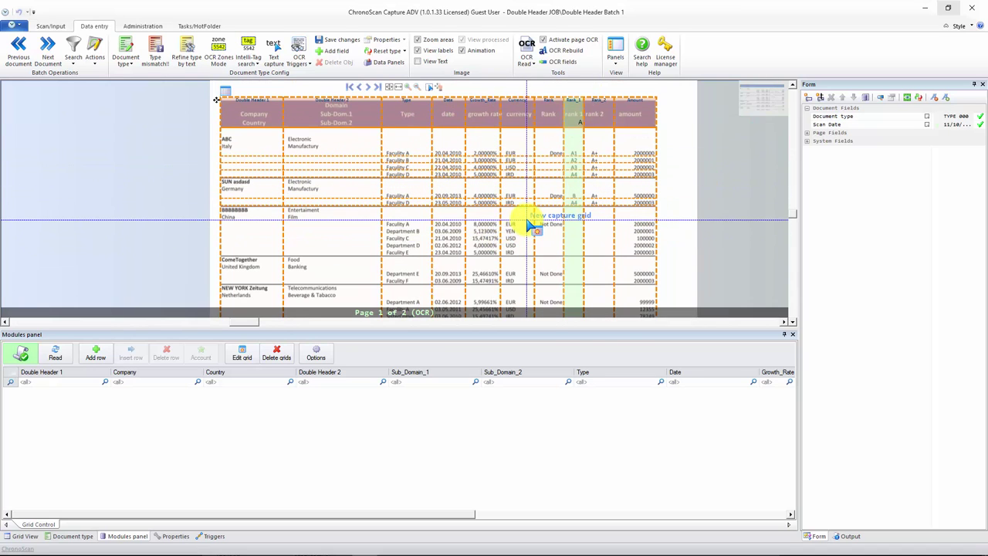
right_click(627, 108)
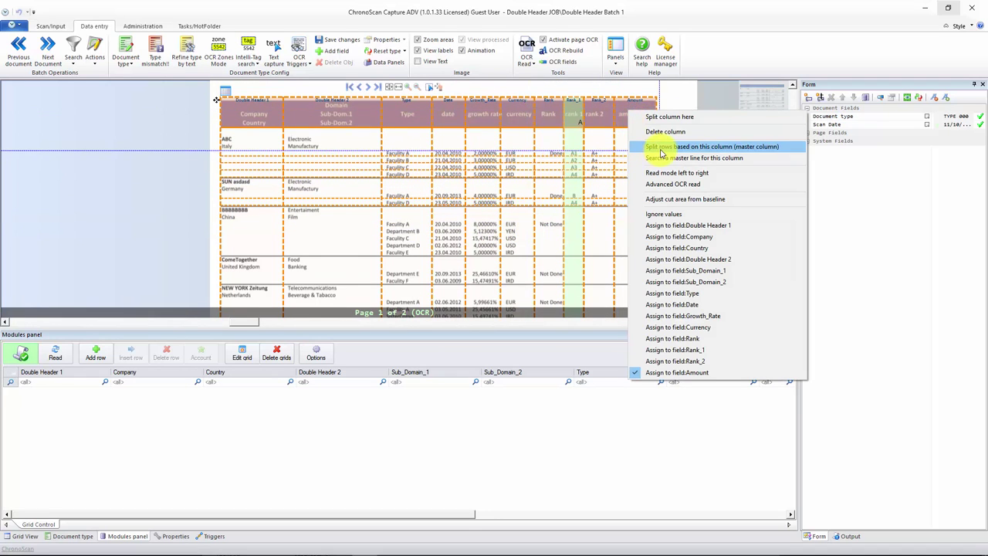
left_click(657, 146)
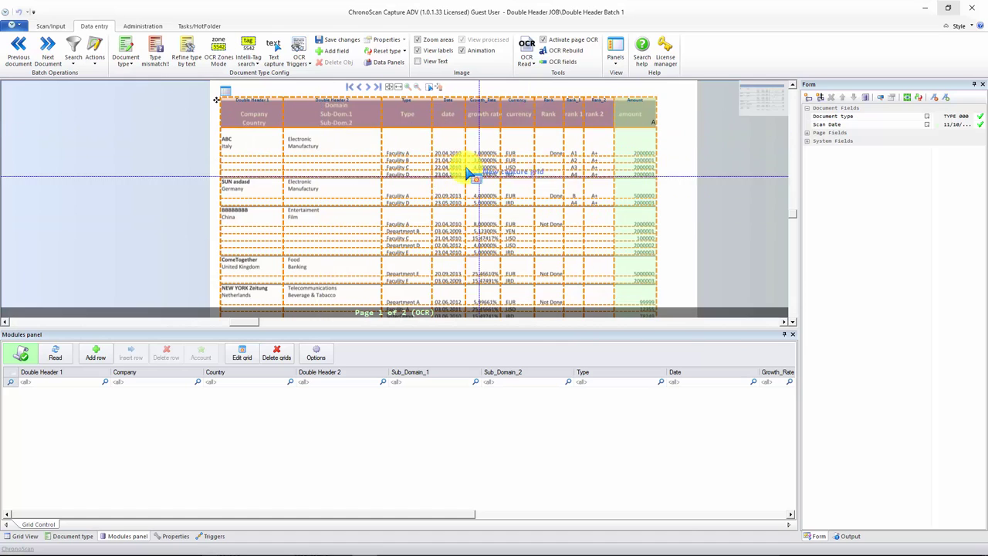
Stretch the capture grid's bottom edge down over the last Fuldaer D&F rows
scroll(540, 200, "down", 4)
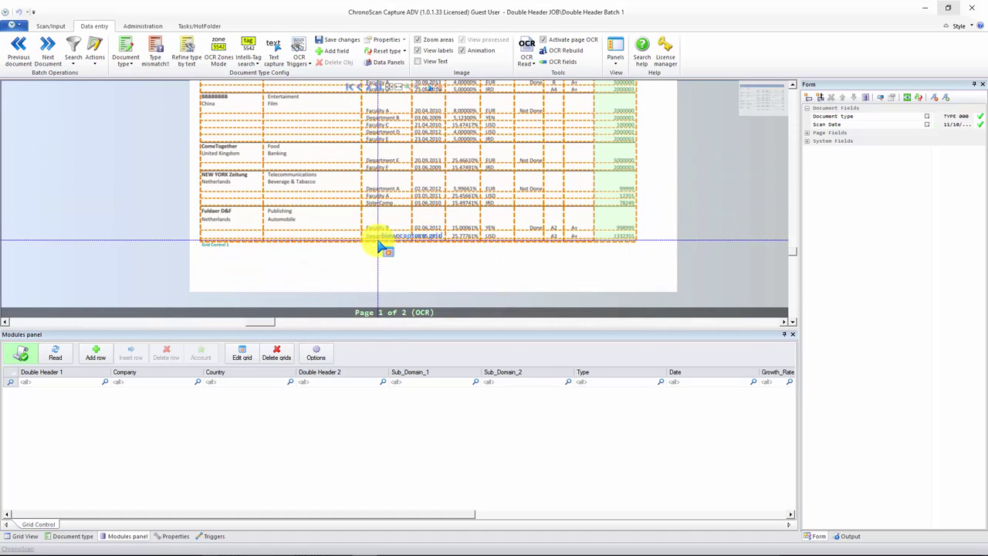
left_click_drag(388, 243, 394, 251)
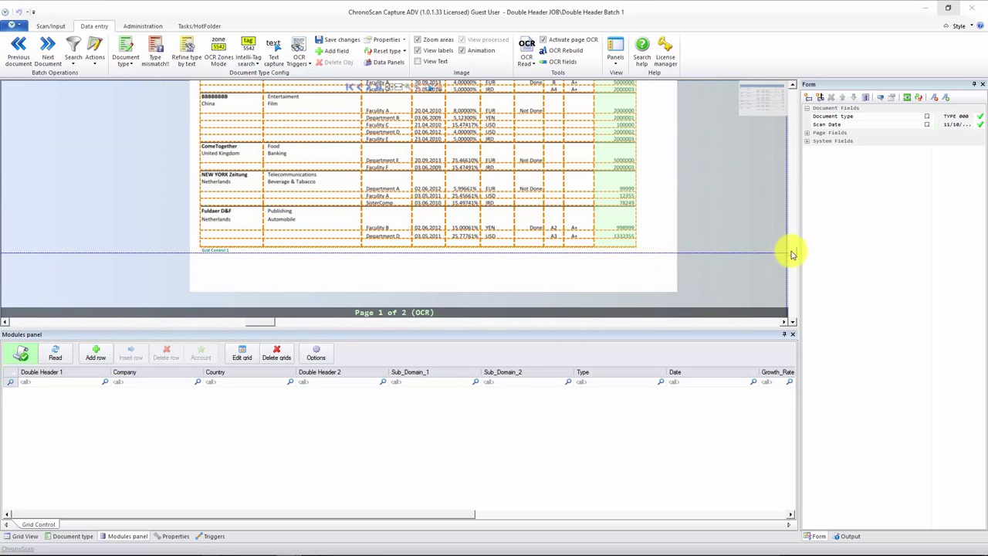
left_click_drag(792, 252, 794, 193)
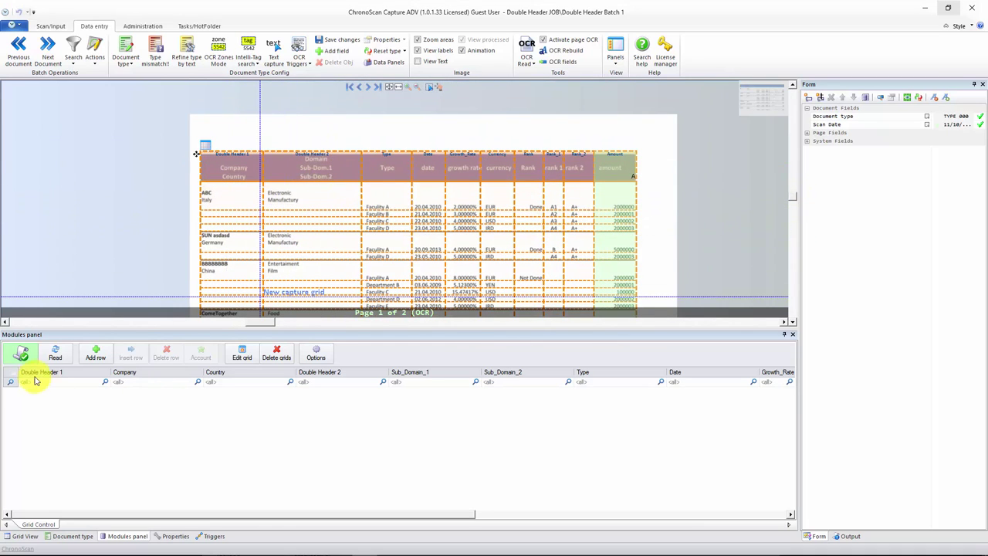
Read the table into the grid, spot-check row 1's Company and Country values, then open Configuration
left_click(57, 357)
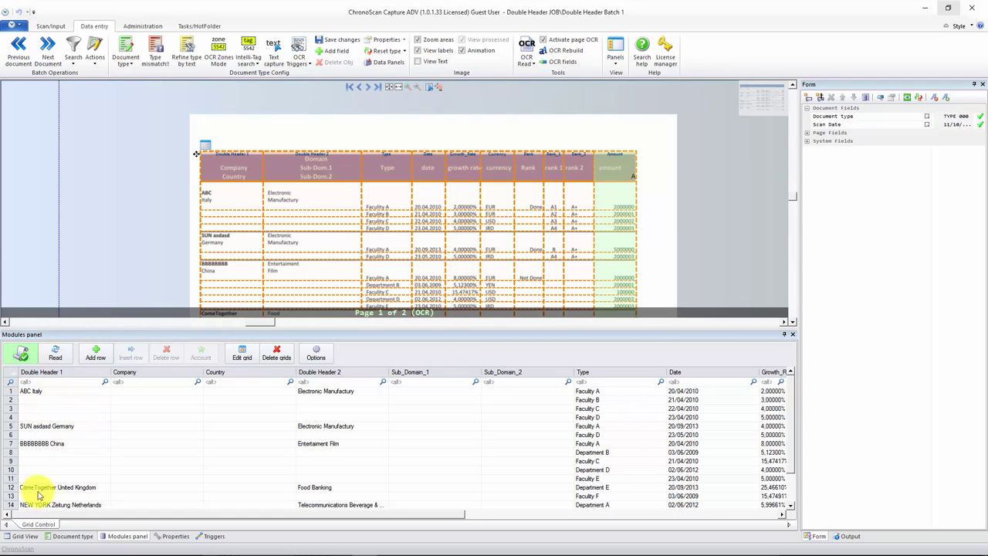
left_click(19, 417)
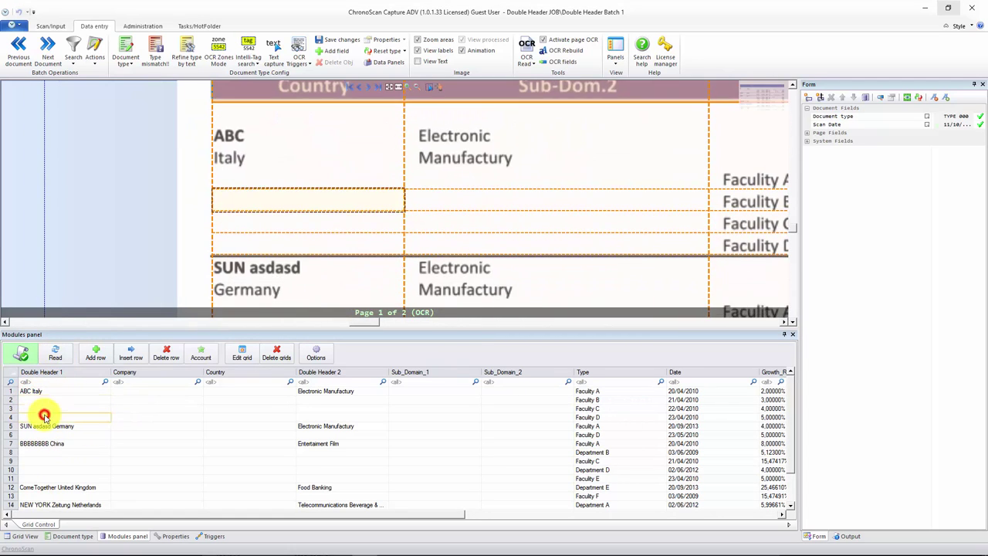
scroll(198, 458, "down", 1)
scroll(262, 467, "up", 1)
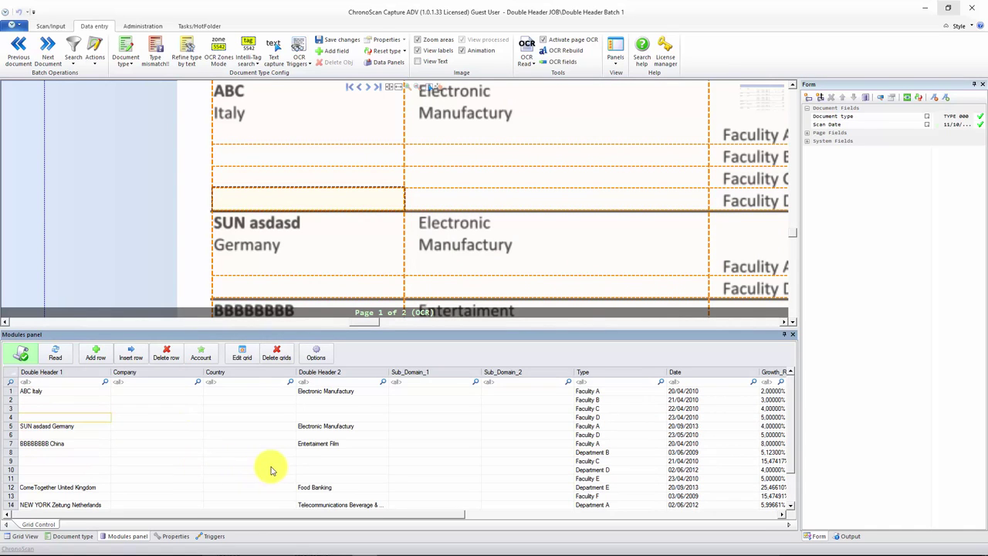
left_click_drag(304, 515, 230, 503)
left_click(143, 392)
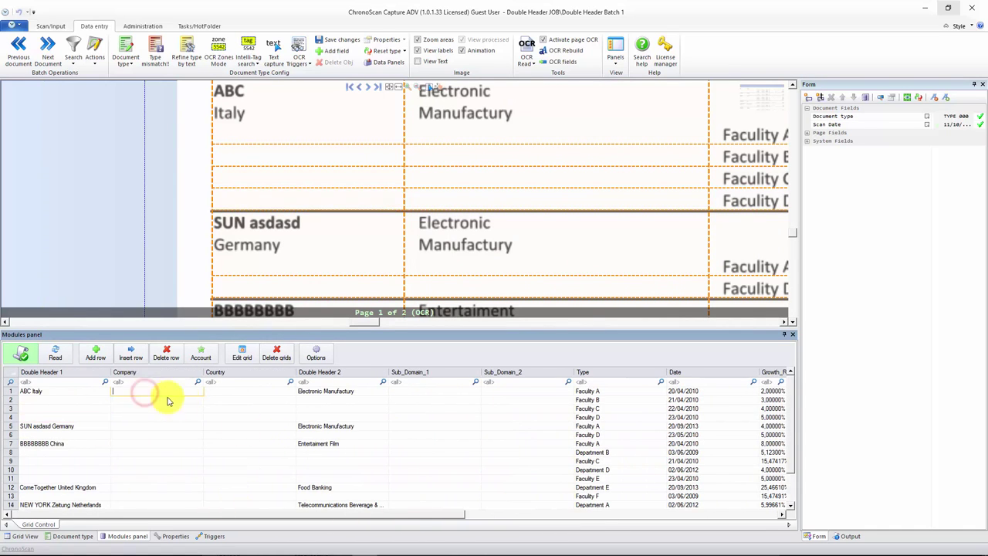
left_click(210, 392)
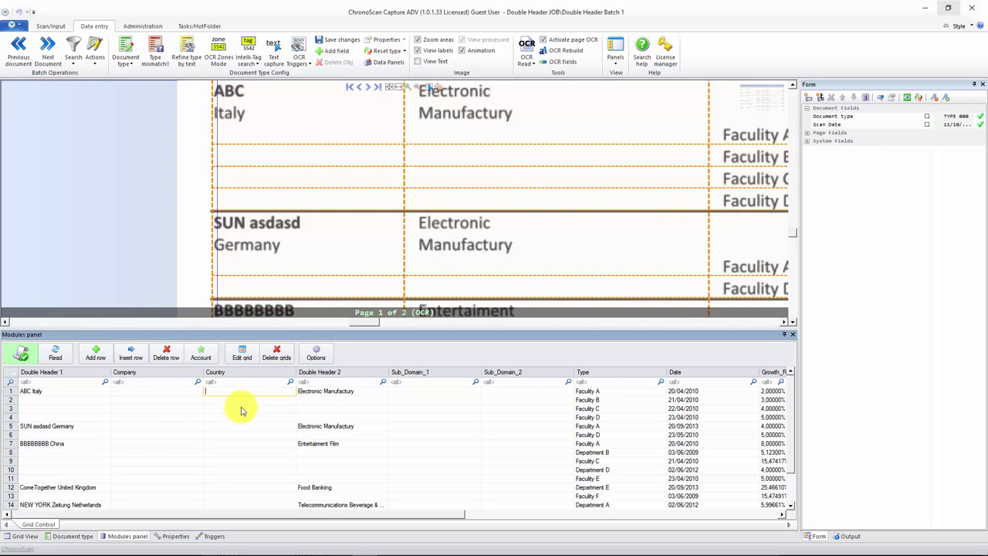
left_click(318, 359)
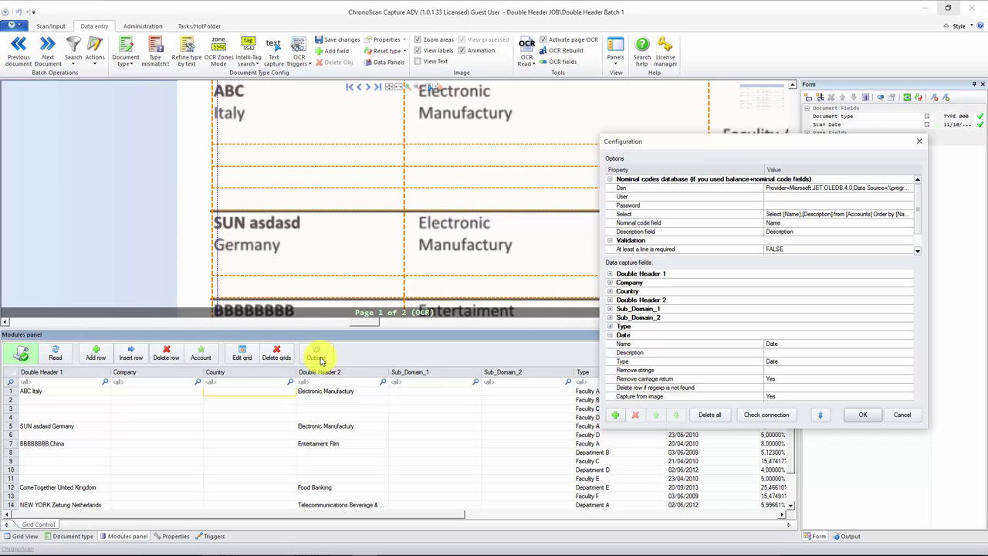
Change Double Header 1's field type to Custom
left_click(610, 274)
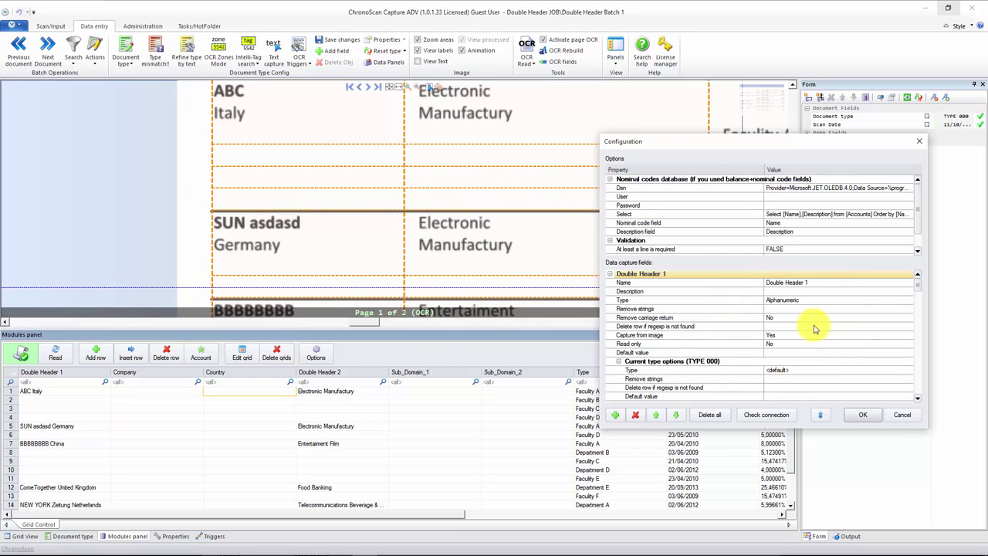
left_click(917, 285)
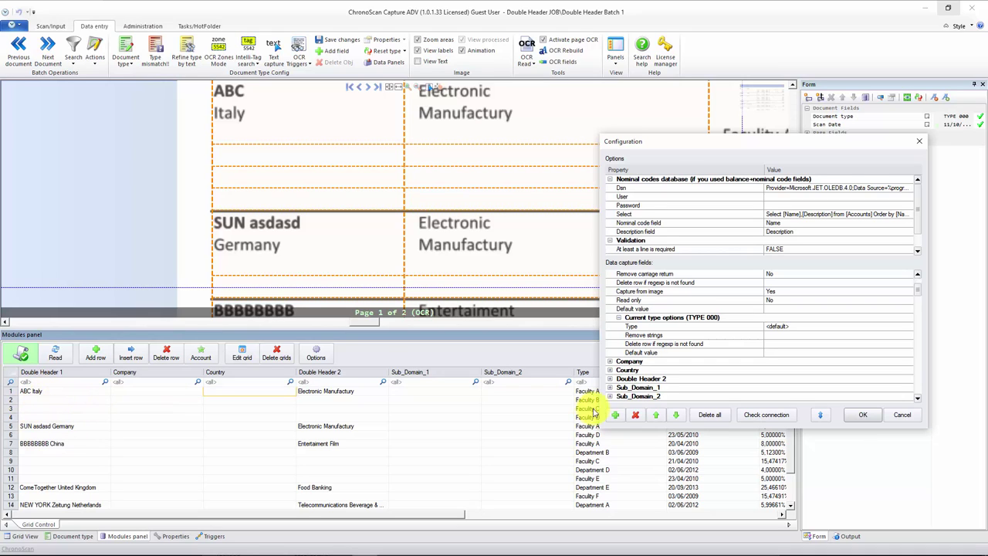
left_click(634, 320)
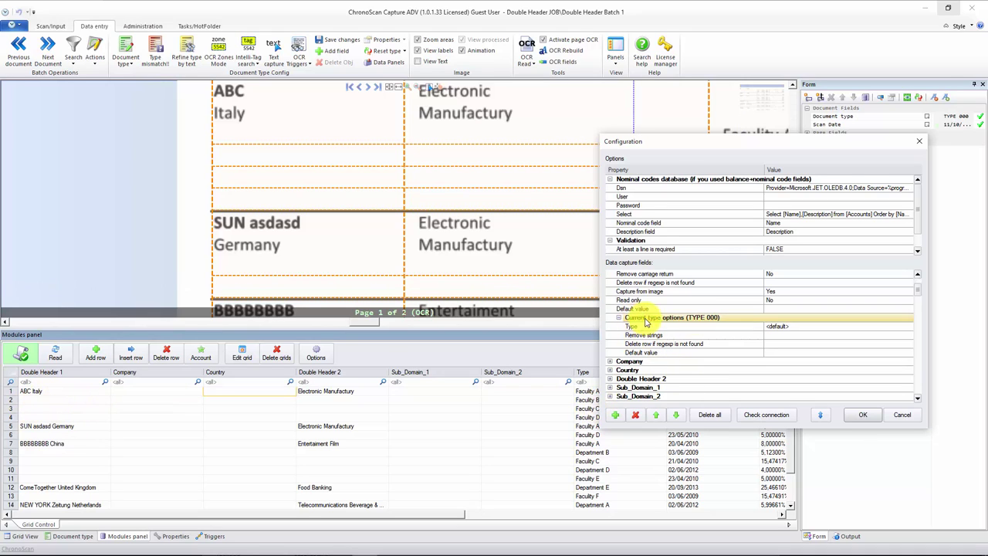
left_click(919, 289)
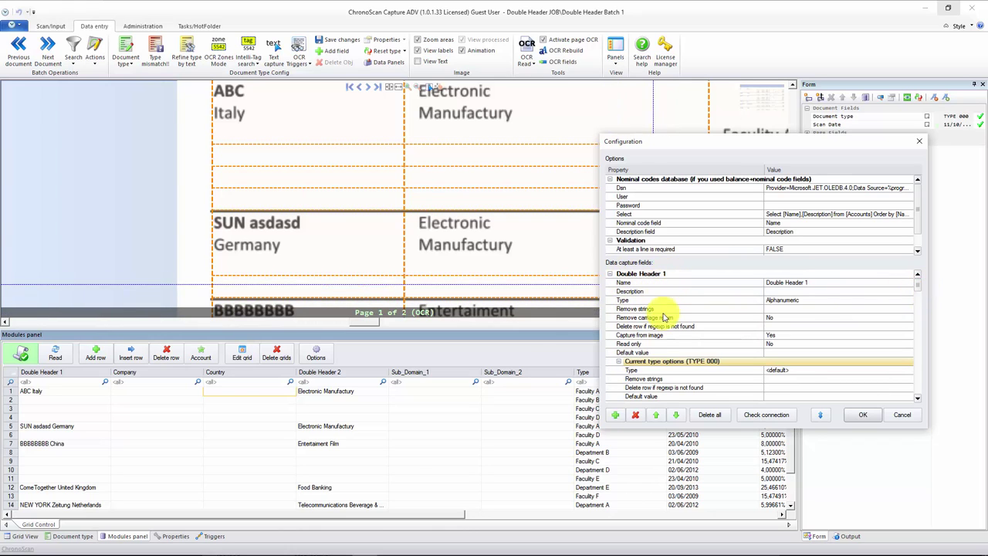
left_click(610, 274)
left_click(610, 274)
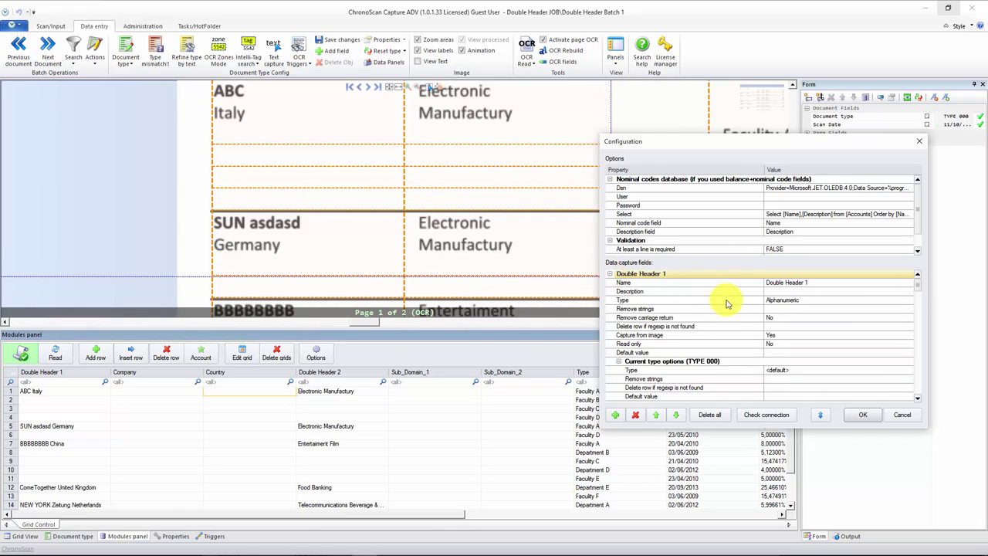
left_click(655, 361)
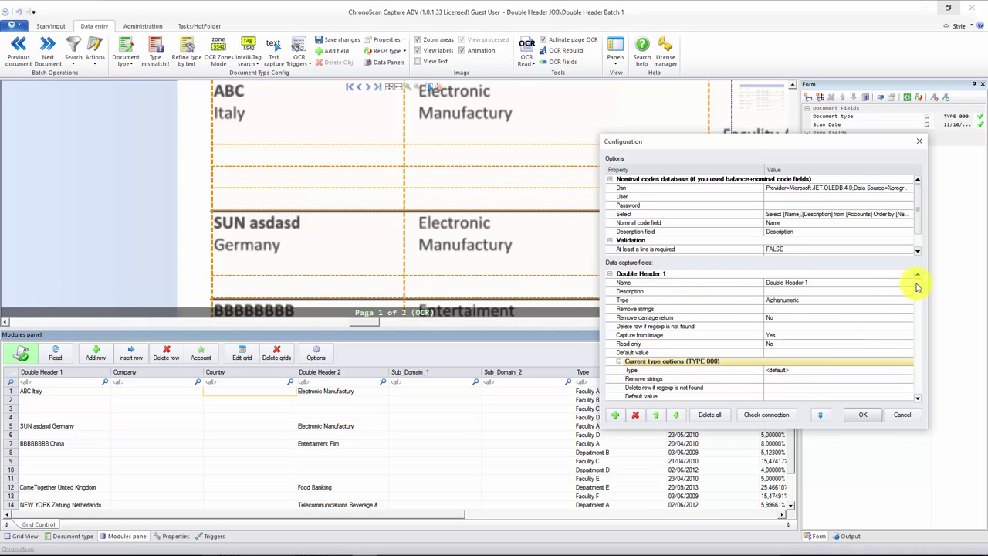
scroll(917, 287, "down", 3)
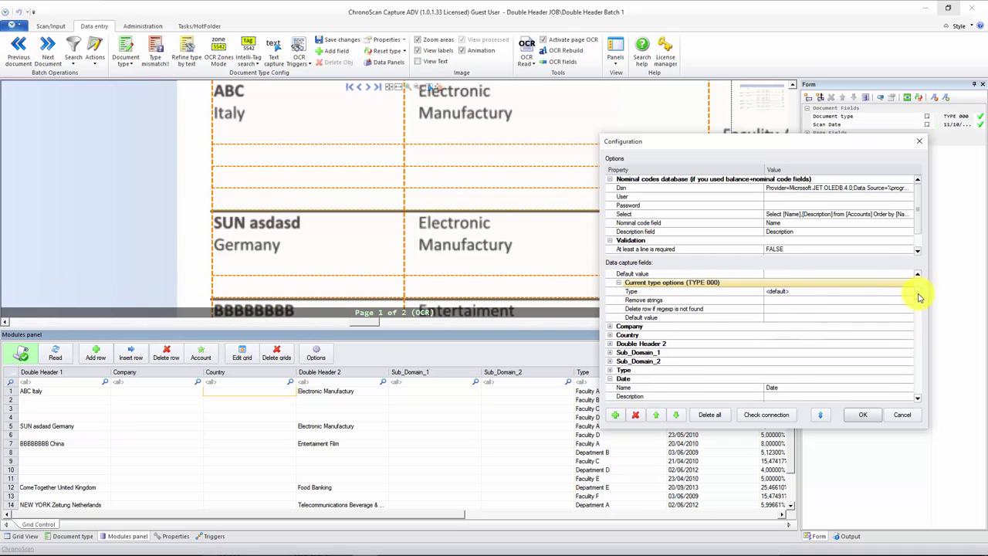
left_click(795, 292)
left_click(908, 291)
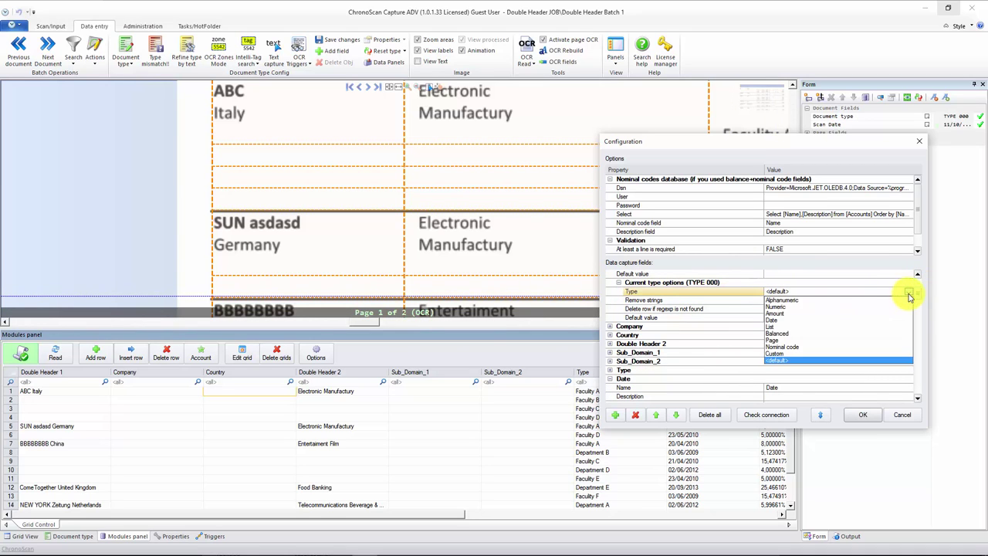
left_click(775, 352)
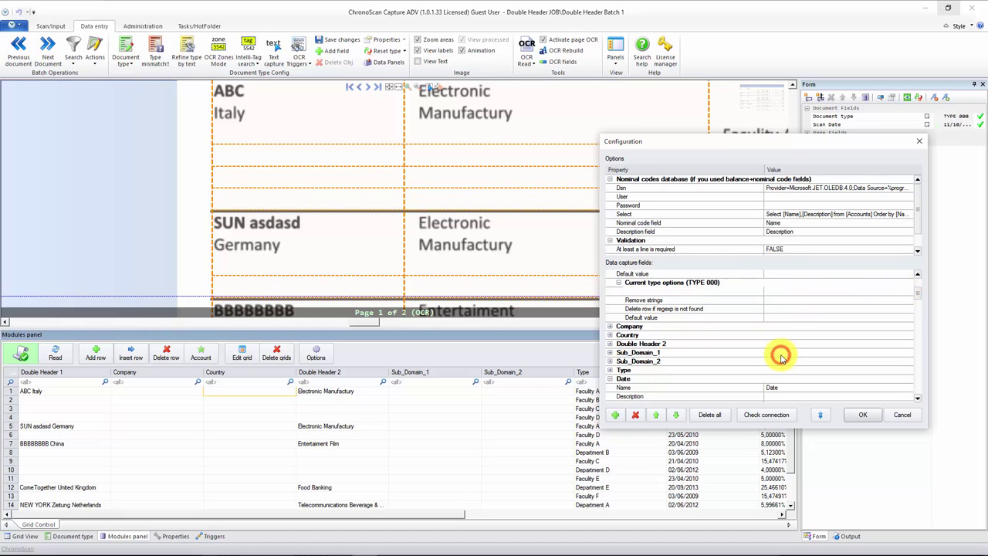
Set Double Header 1's function to Copy_PreviousRowValue_If_Empty
left_click(653, 301)
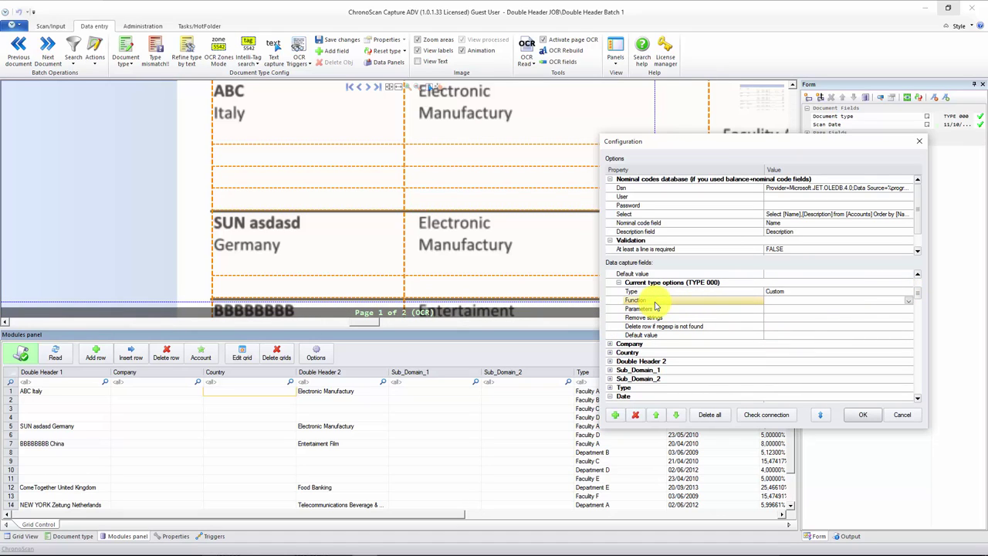
left_click(584, 311)
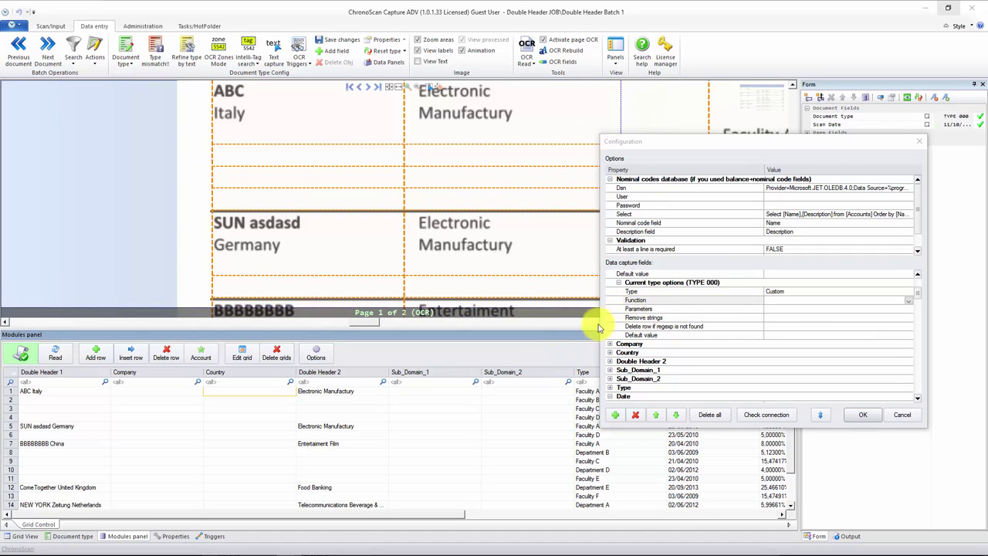
left_click(908, 300)
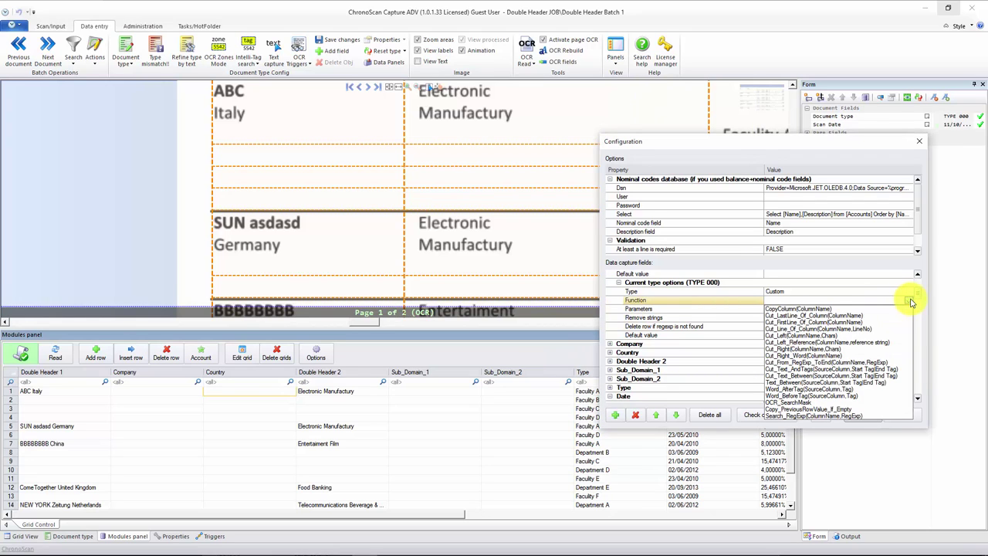
left_click(793, 411)
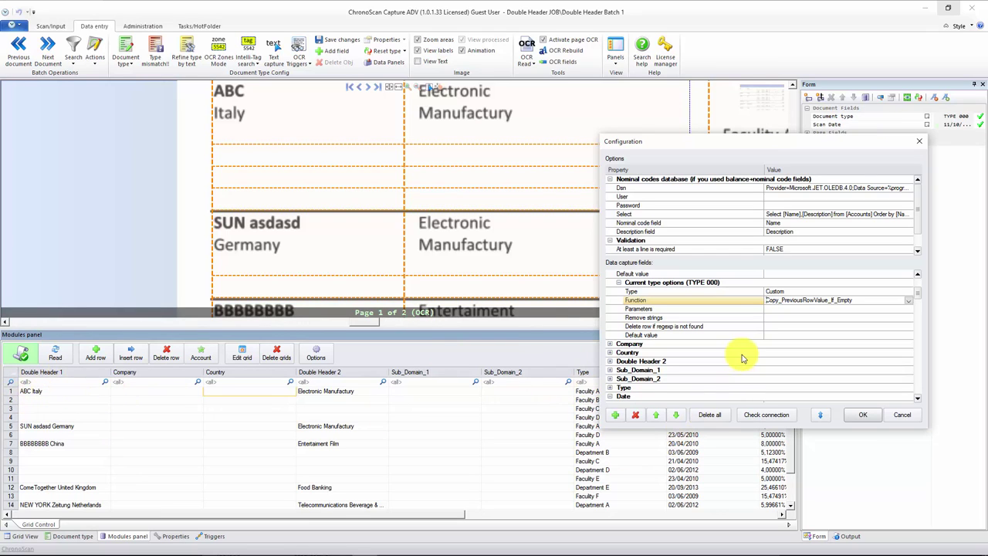
left_click(729, 309)
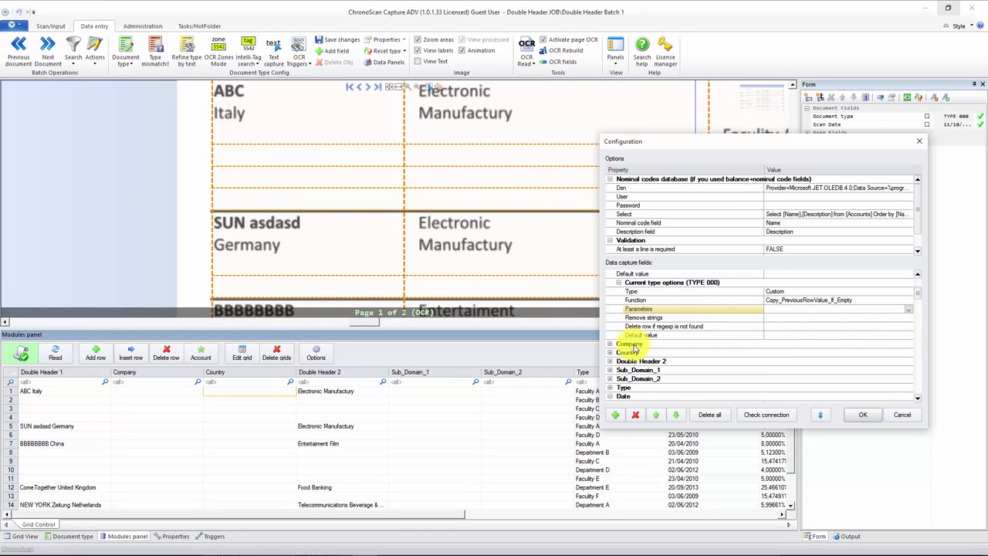
scroll(797, 326, "down", 2)
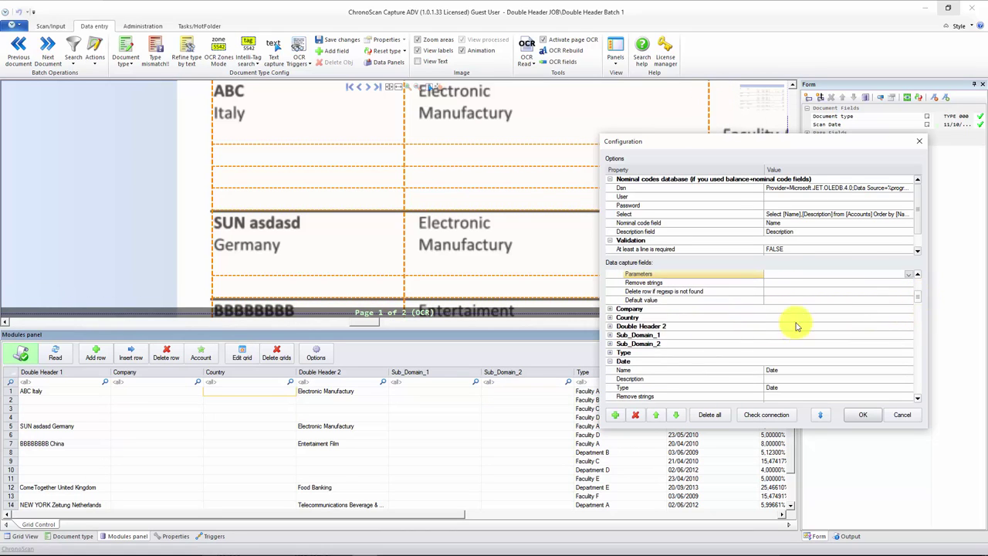
Change Double Header 2's field type to Custom
left_click(610, 327)
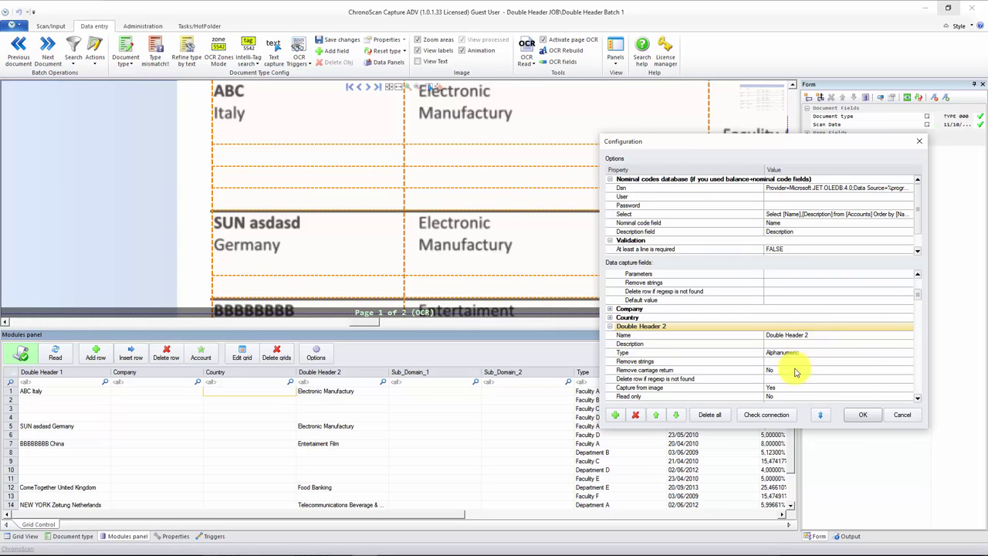
left_click_drag(925, 298, 920, 306)
left_click(653, 318)
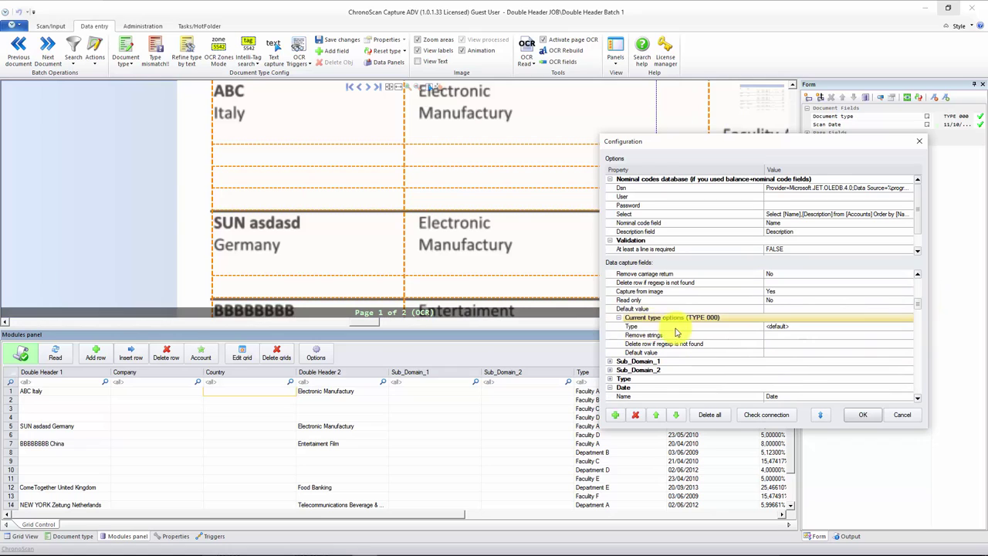
left_click(674, 327)
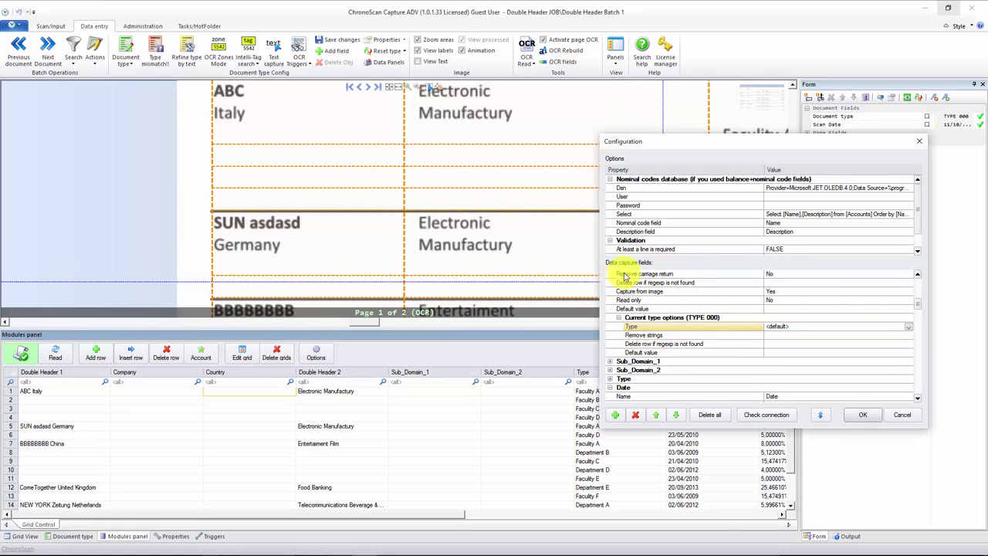
left_click(905, 327)
left_click(800, 390)
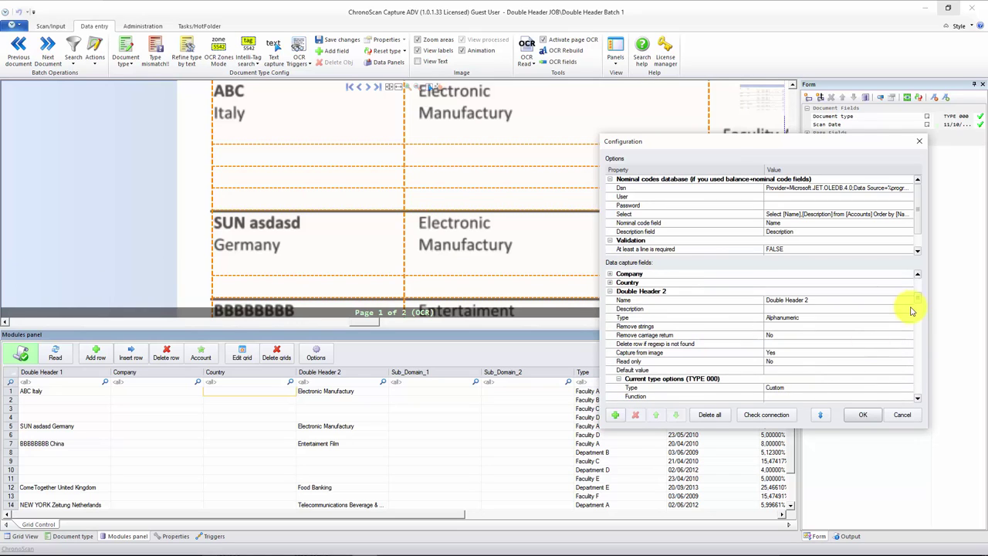
Give Double Header 2 the Copy_PreviousRowValue_If_Empty function and close Configuration with OK
left_click_drag(921, 299, 921, 307)
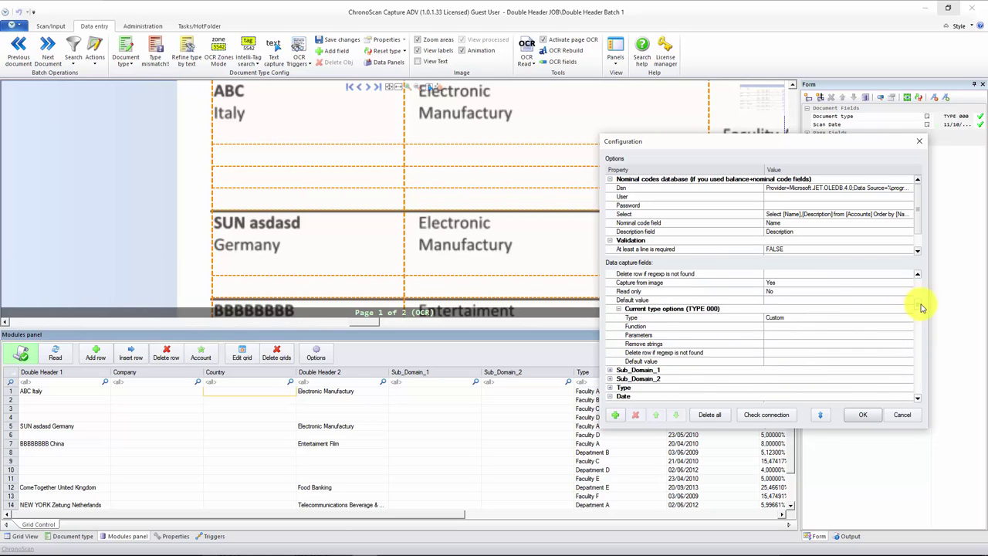
left_click(791, 327)
left_click(908, 327)
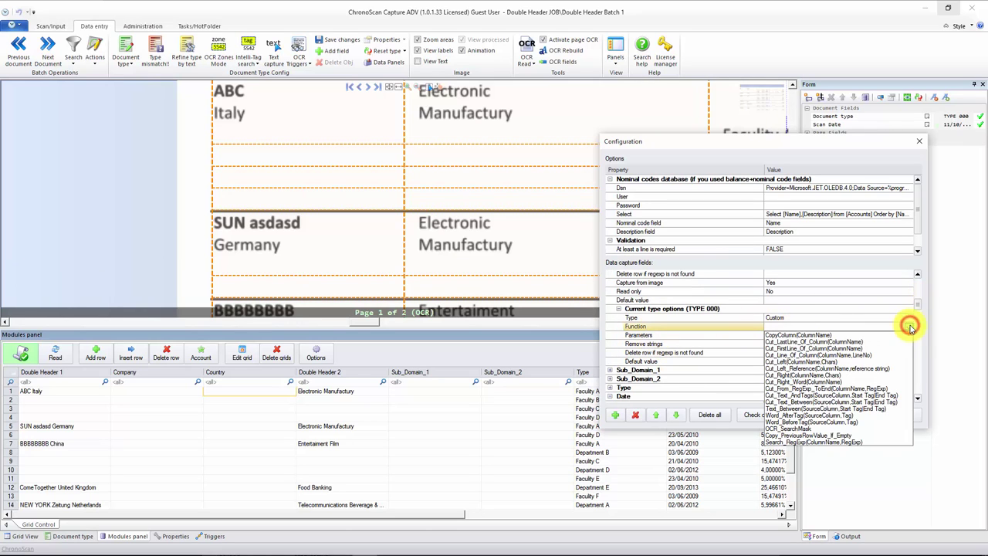
left_click(811, 437)
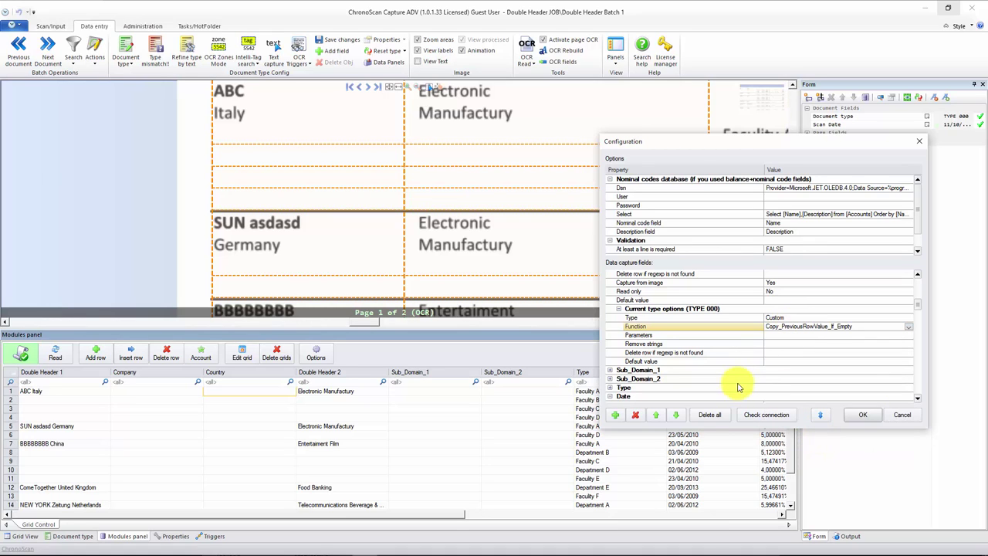
left_click(861, 416)
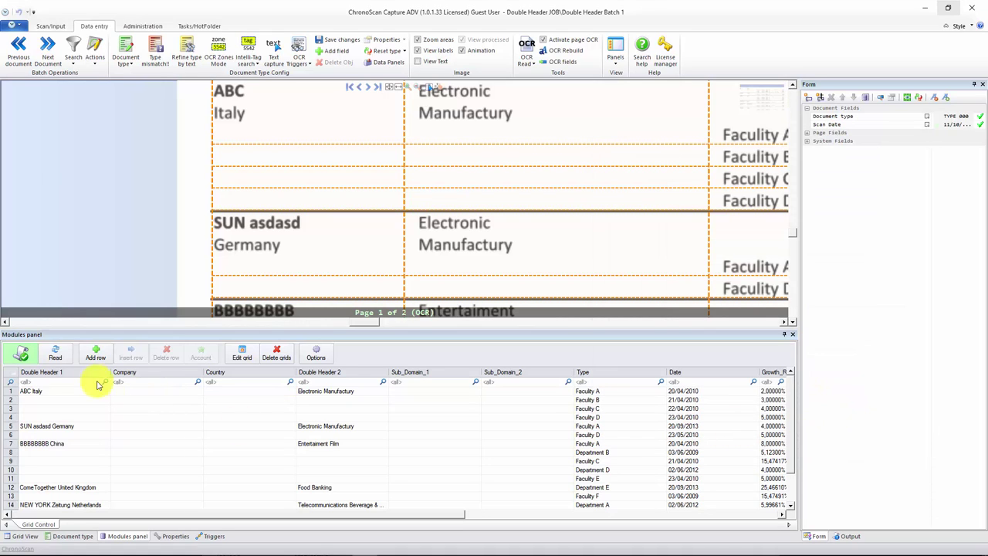
Re-read the grid so header values fill down (e.g. ABC Italy in rows 1–4), then reopen Configuration
left_click(61, 356)
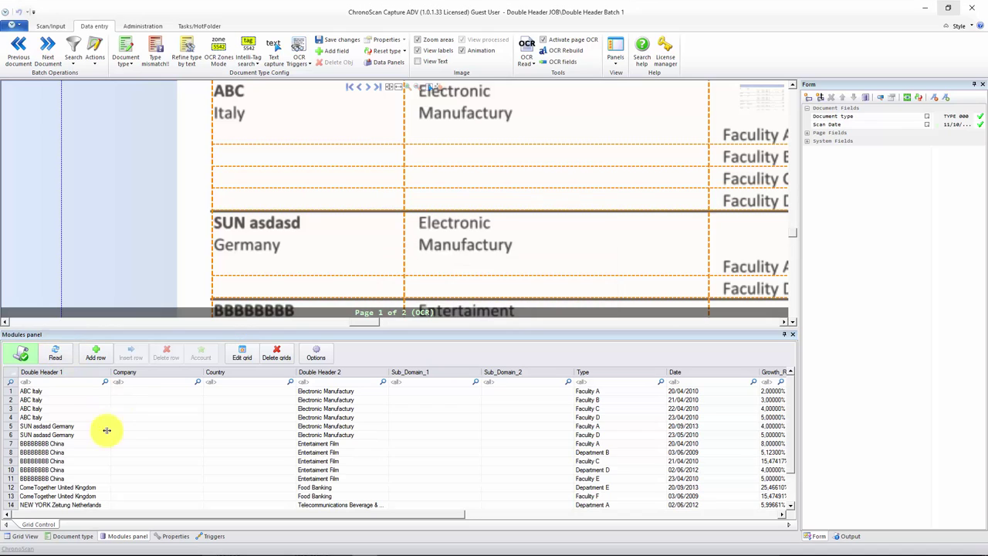
scroll(85, 435, "down", 1)
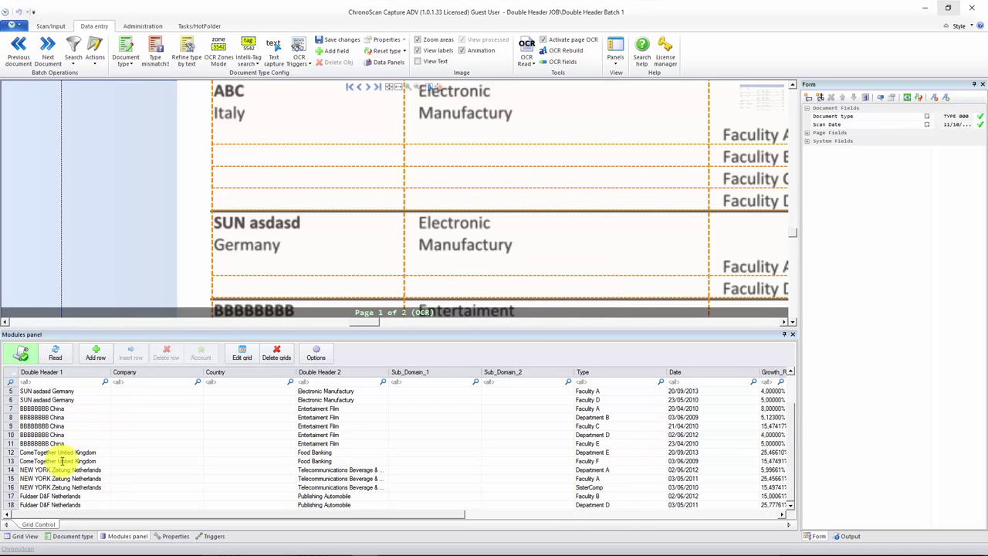
scroll(81, 469, "up", 1)
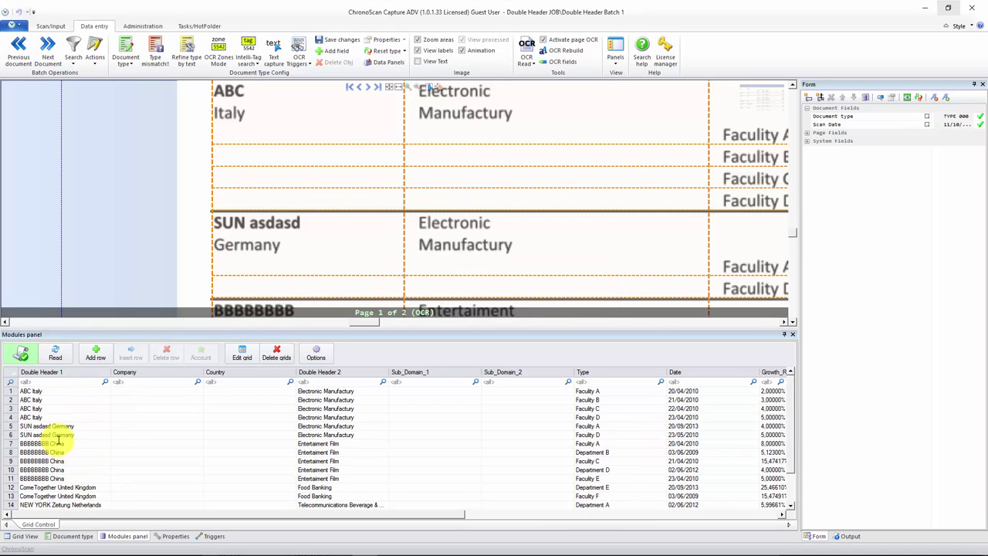
scroll(266, 455, "down", 1)
scroll(240, 453, "up", 1)
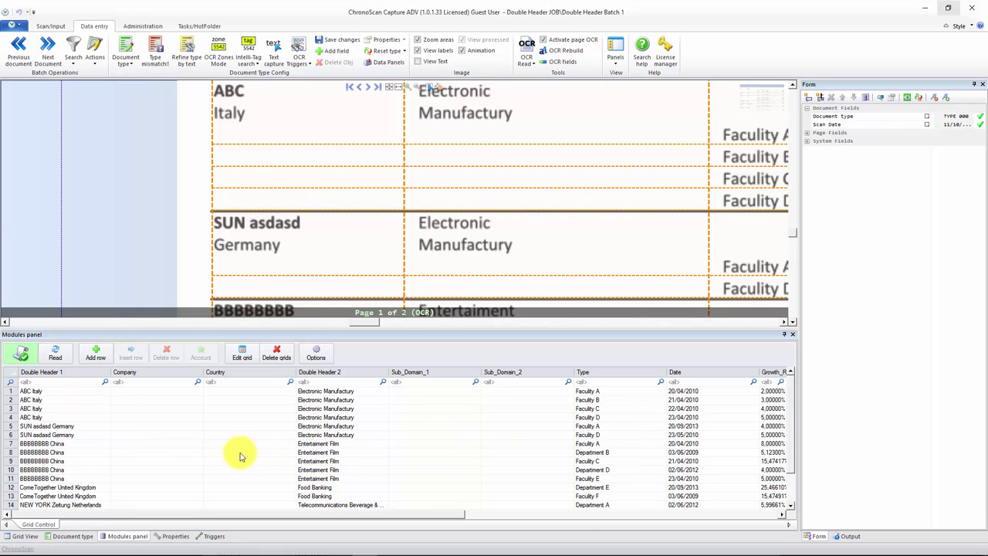
left_click(136, 391)
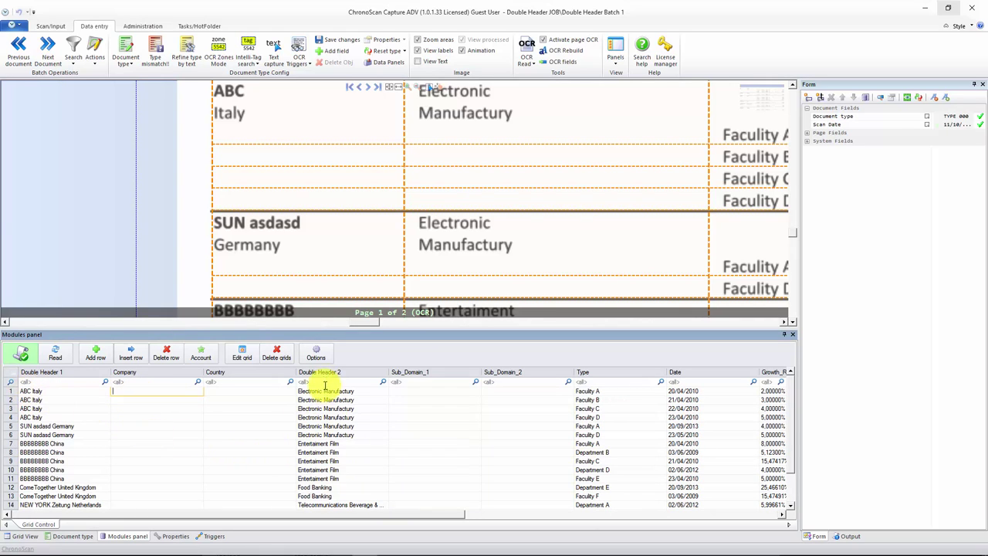
left_click(317, 357)
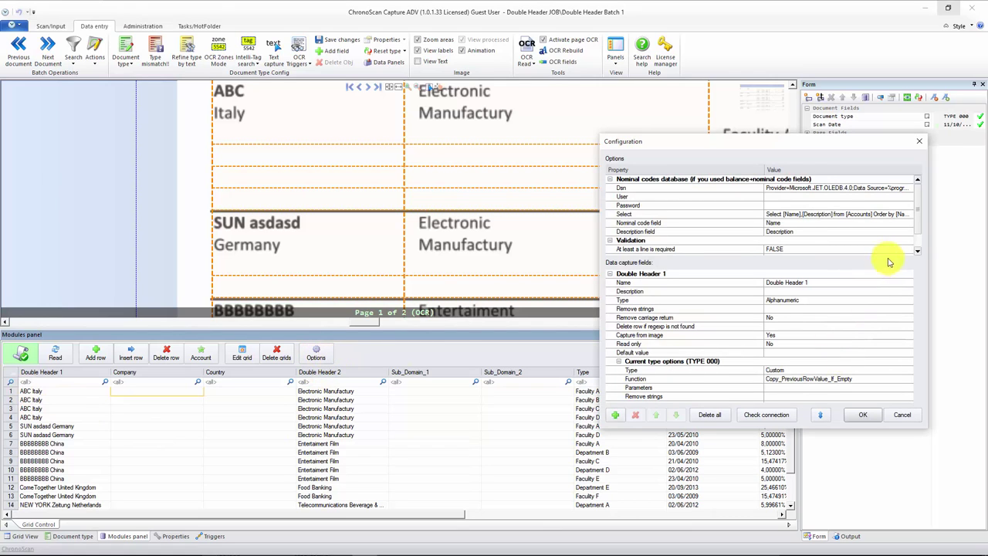
Set the Company field's type to Custom
left_click_drag(921, 285, 911, 330)
left_click(611, 328)
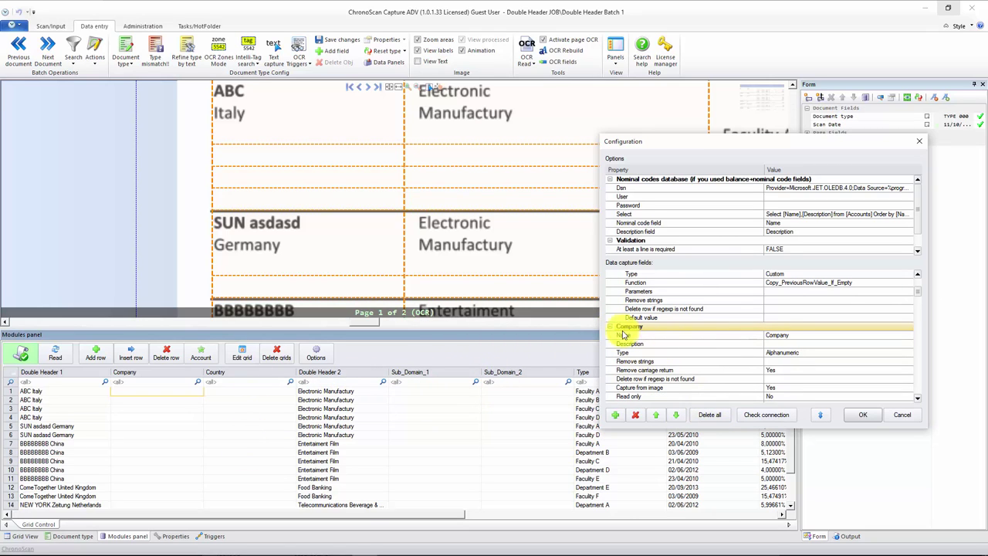
scroll(919, 294, "down", 1)
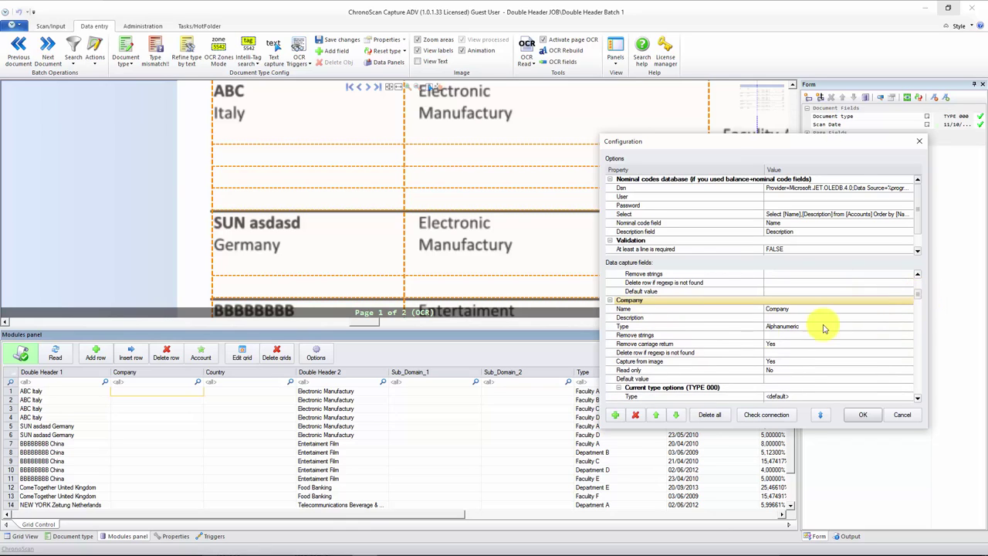
left_click(783, 326)
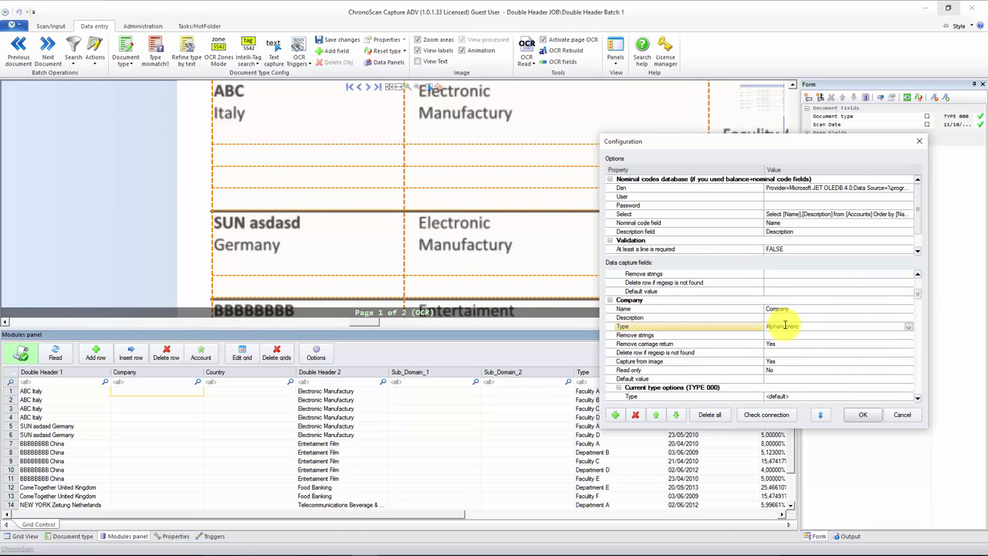
left_click(910, 327)
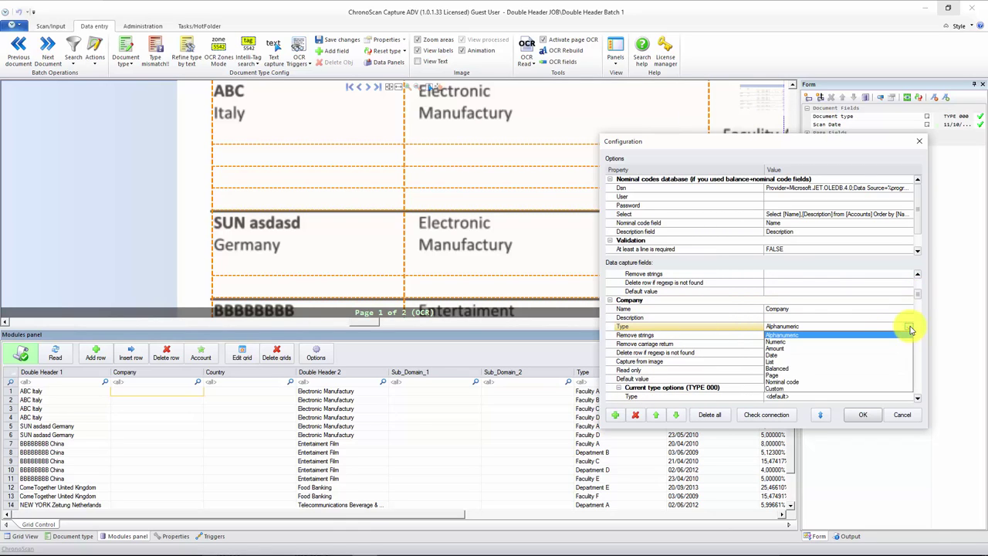
left_click(779, 390)
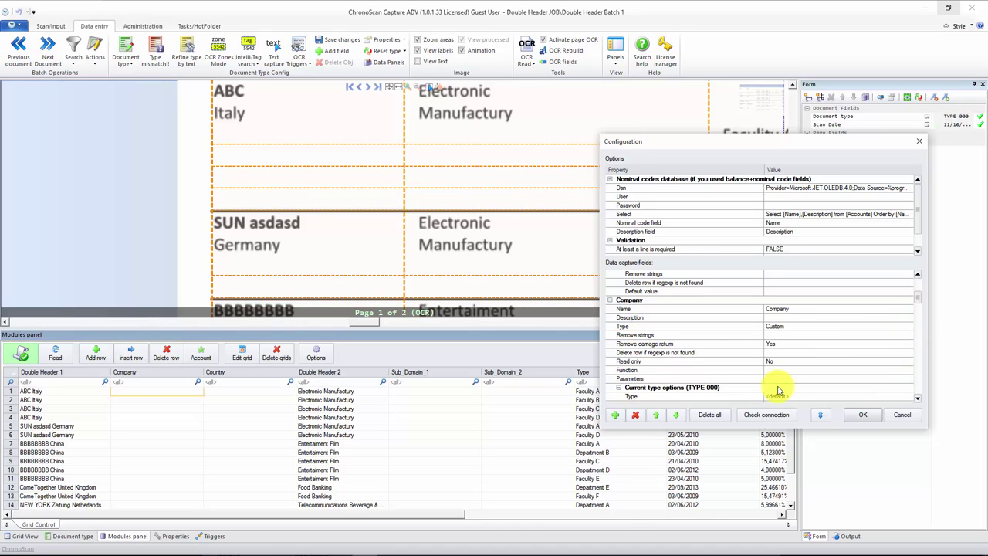
Give Company the Copy_Line function with parameters 'Double Header 1, 1', then expand Country's settings
scroll(918, 299, "down", 1)
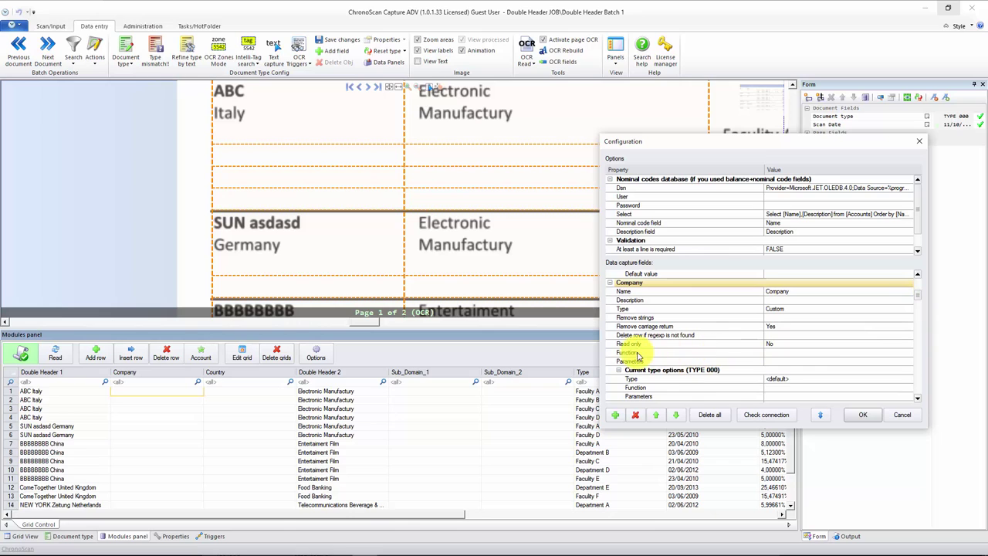
left_click(772, 352)
left_click(910, 355)
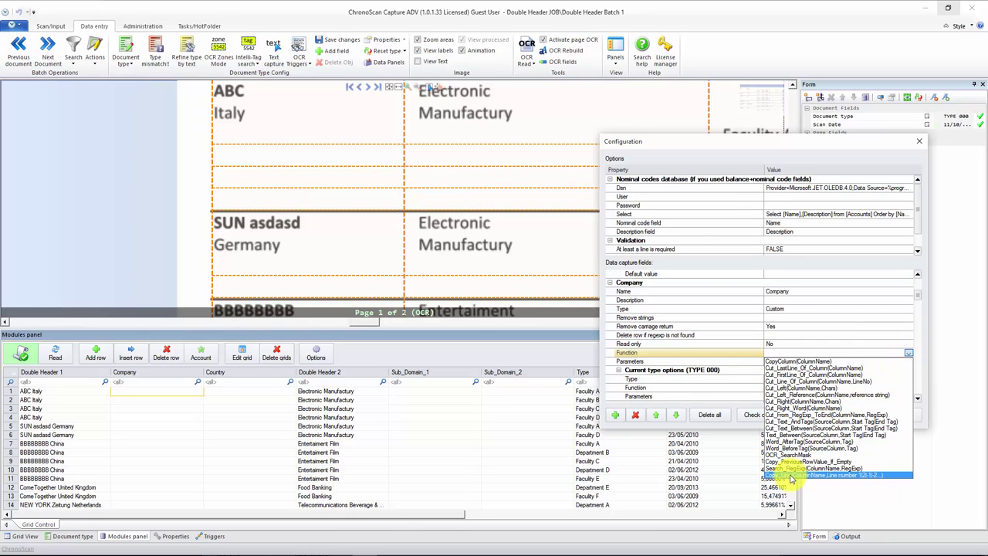
left_click(792, 475)
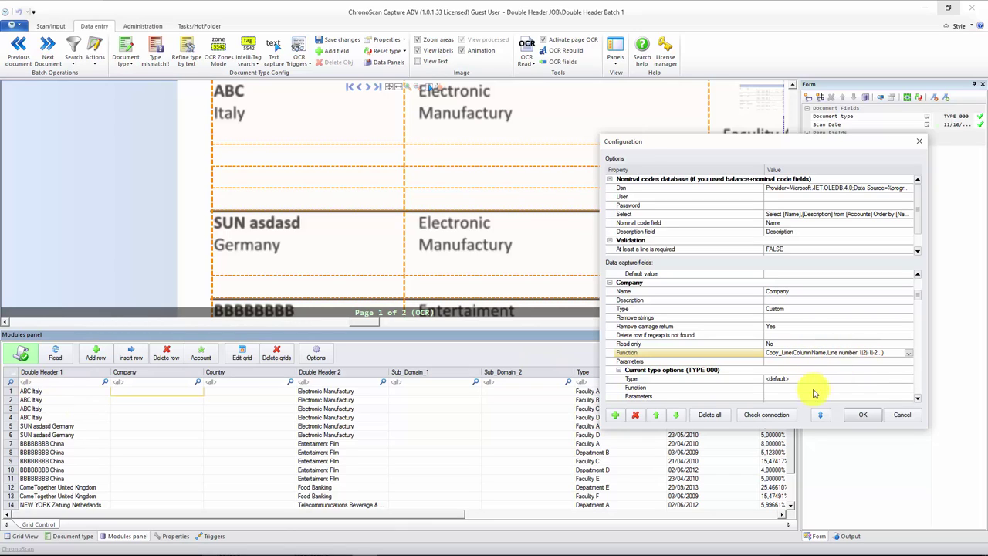
left_click(780, 362)
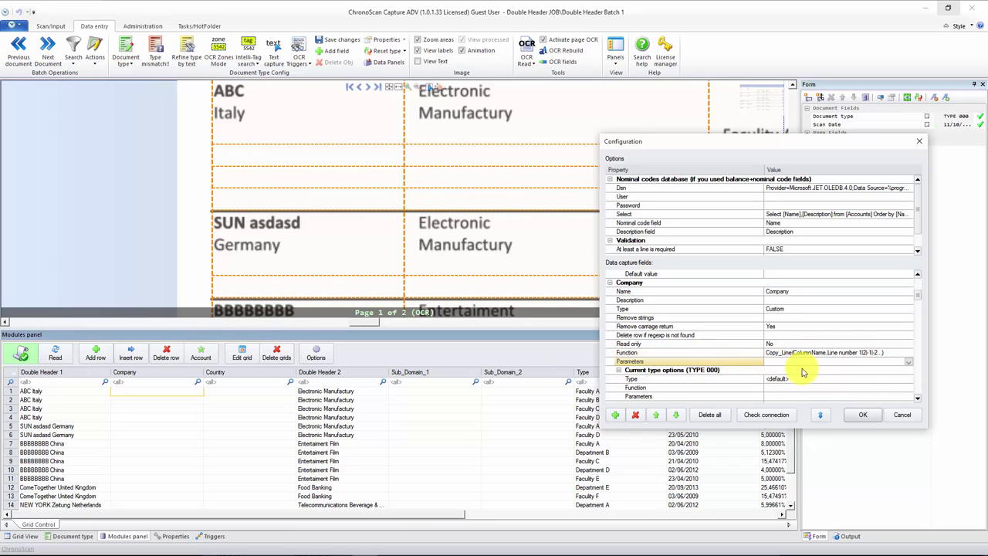
left_click(910, 362)
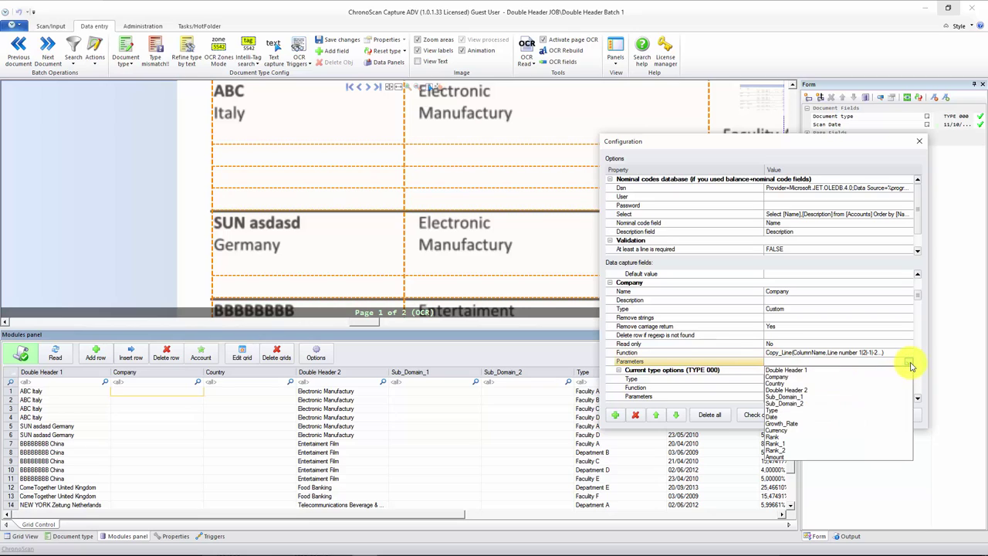
left_click(788, 376)
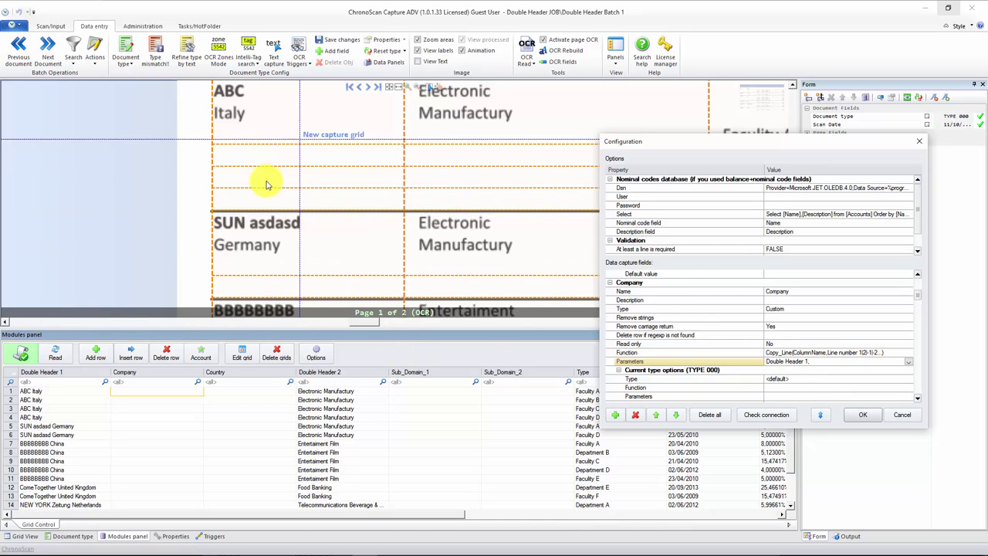
type("1")
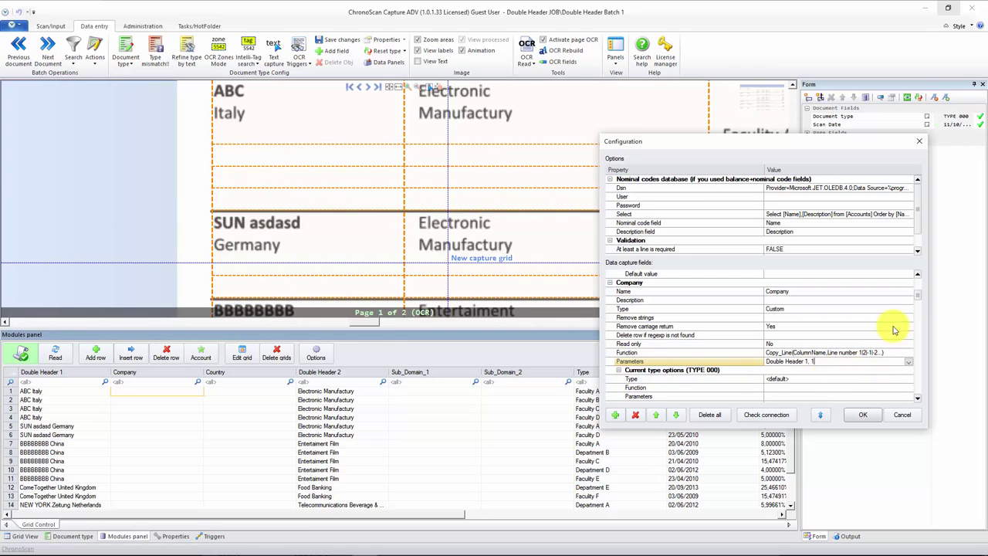
left_click(918, 296)
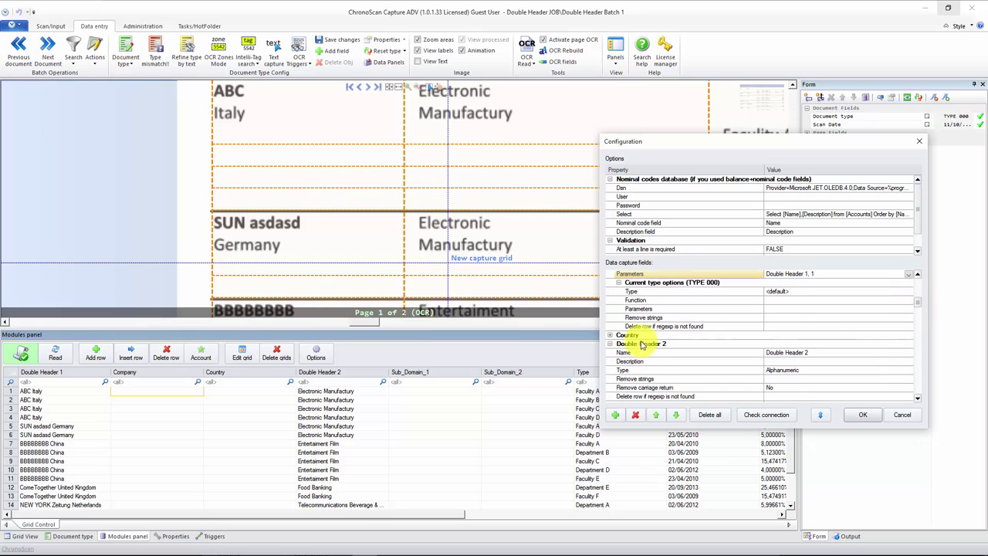
left_click(612, 338)
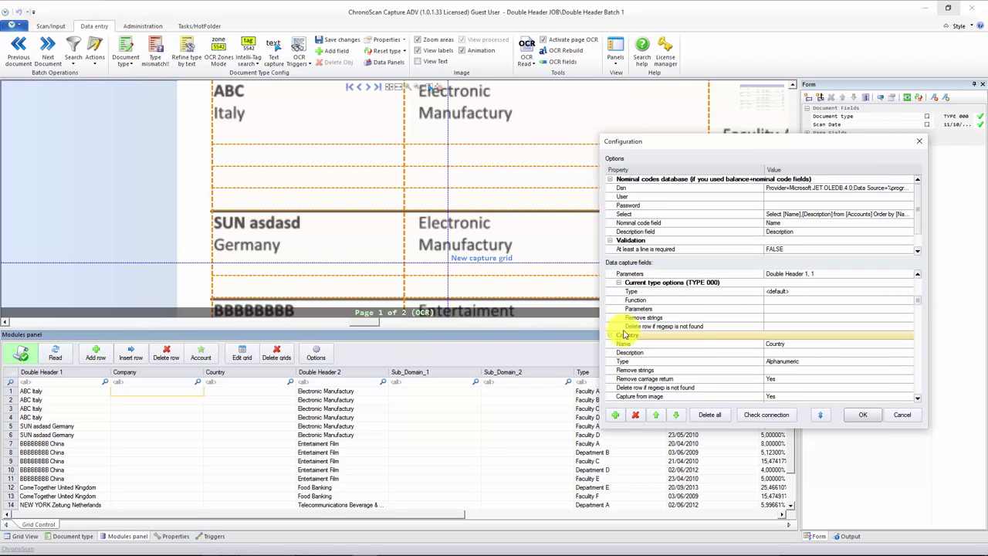
Set the Country field's type to Custom
left_click(919, 301)
left_click(857, 326)
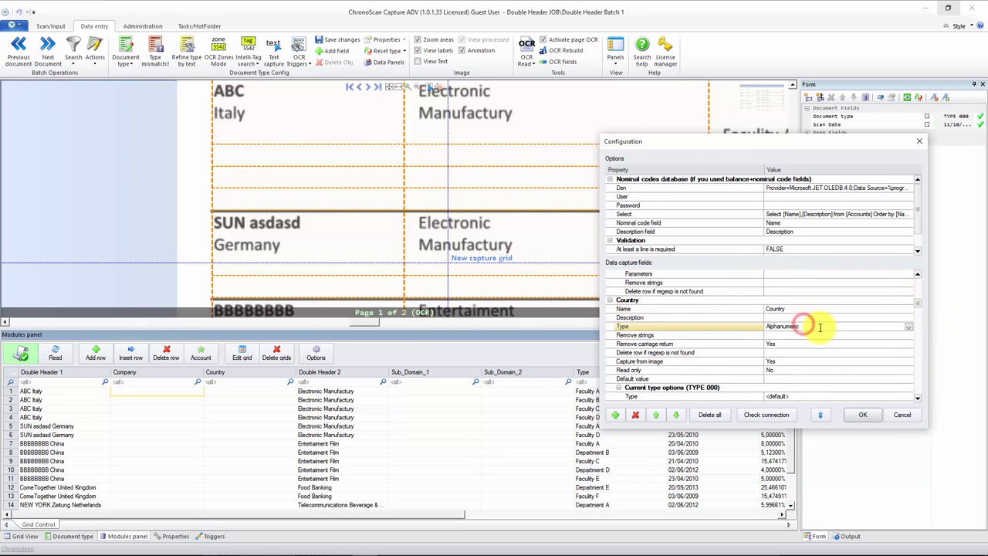
left_click(907, 327)
left_click(856, 389)
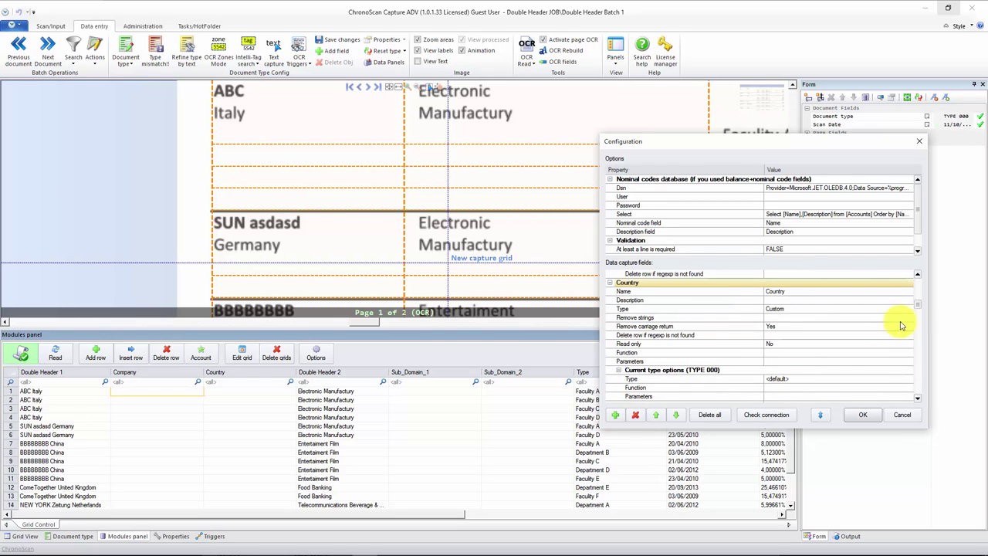
scroll(919, 303, "down", 5)
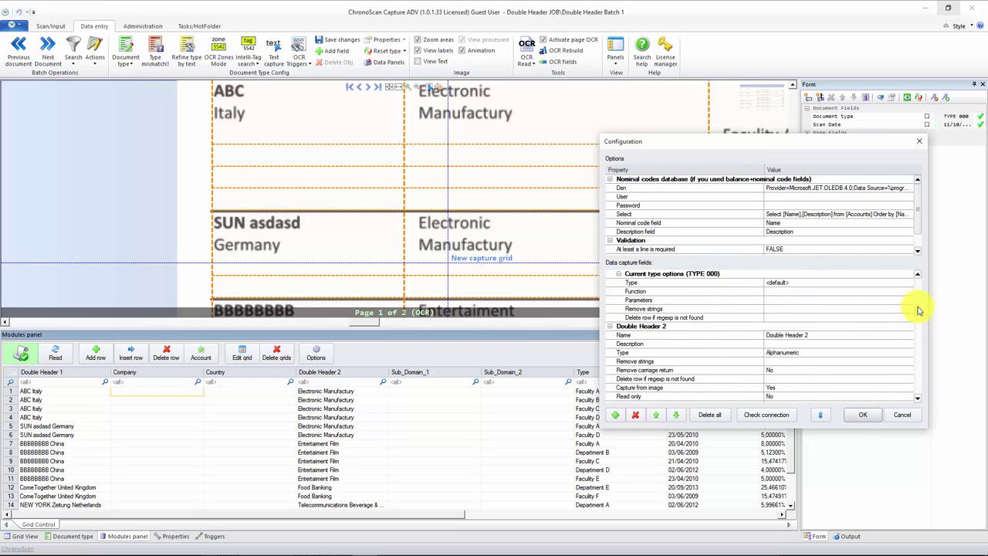
scroll(918, 303, "up", 5)
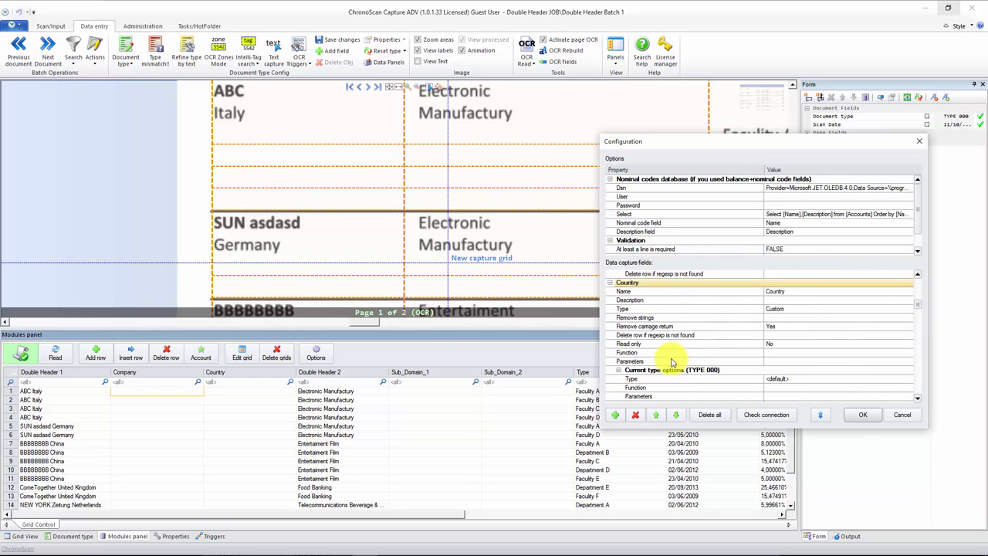
Give Country the Copy_Line function with parameters 'Double Header 1, -1' and close Configuration
left_click(796, 352)
left_click(908, 354)
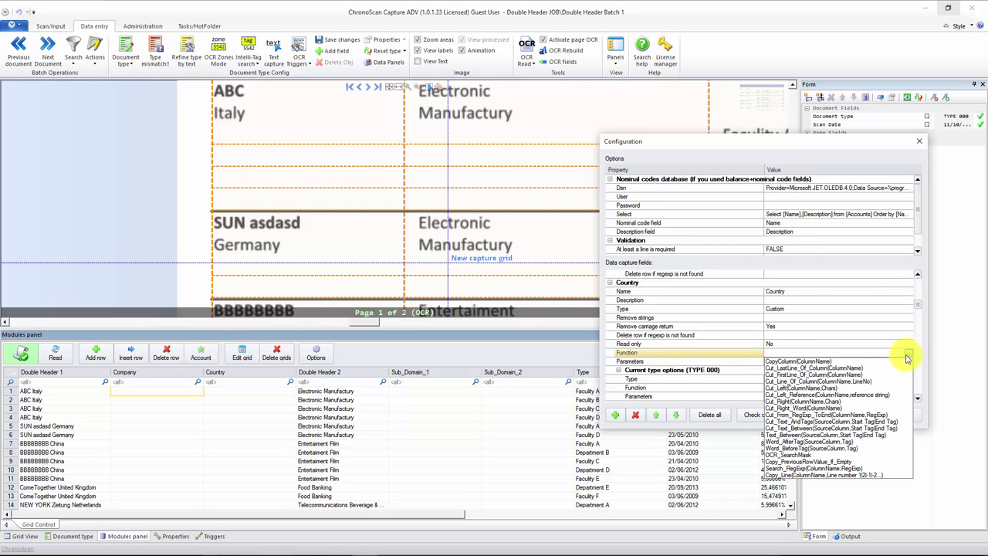
left_click(782, 475)
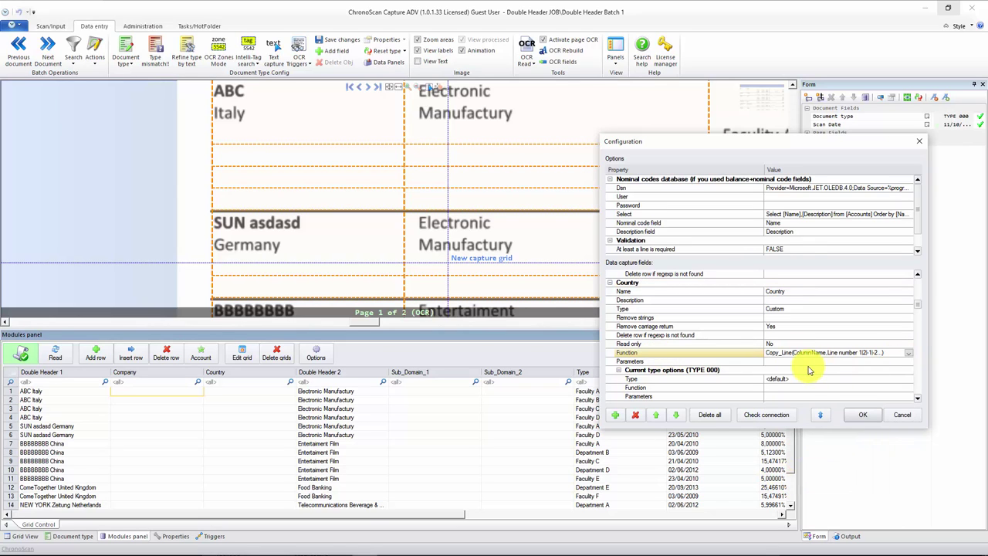
left_click(796, 363)
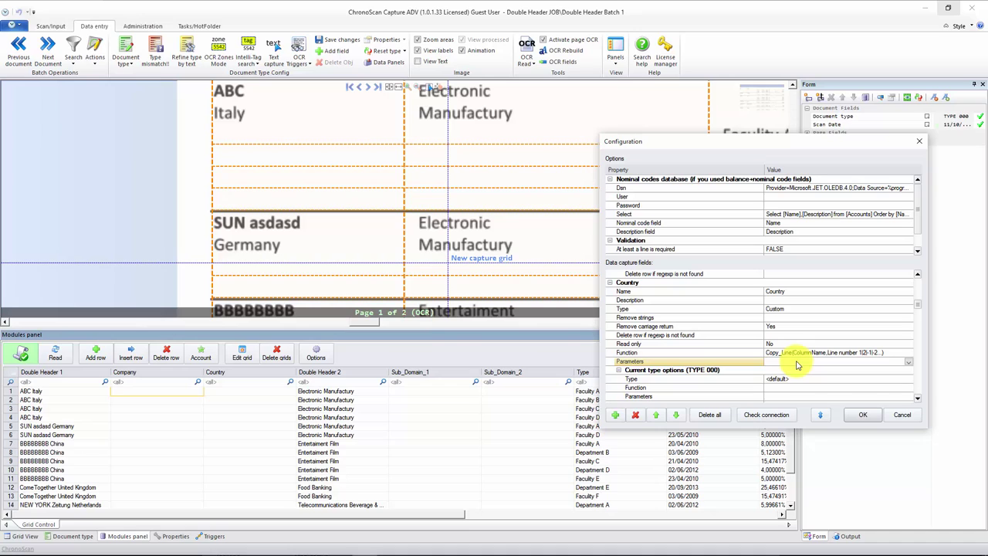
left_click(908, 363)
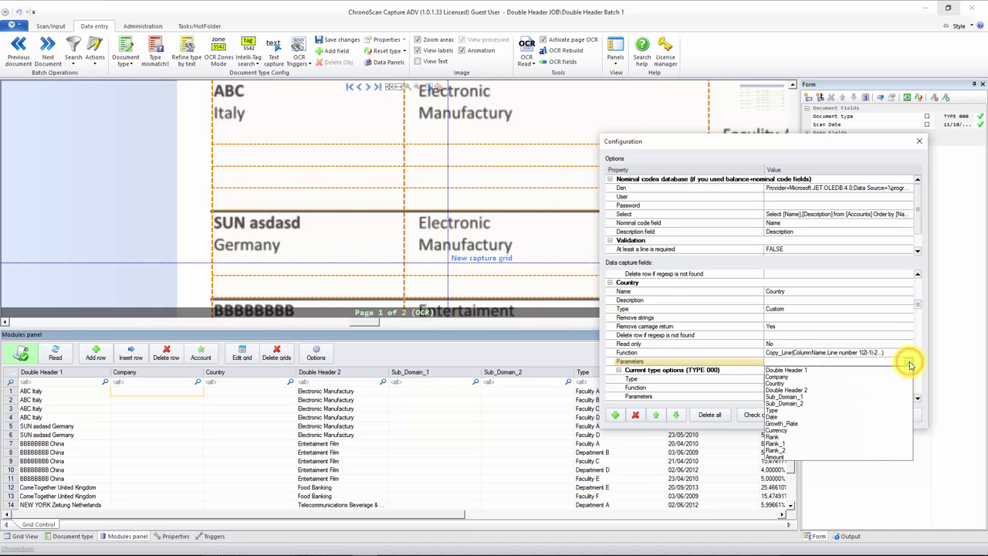
left_click(778, 370)
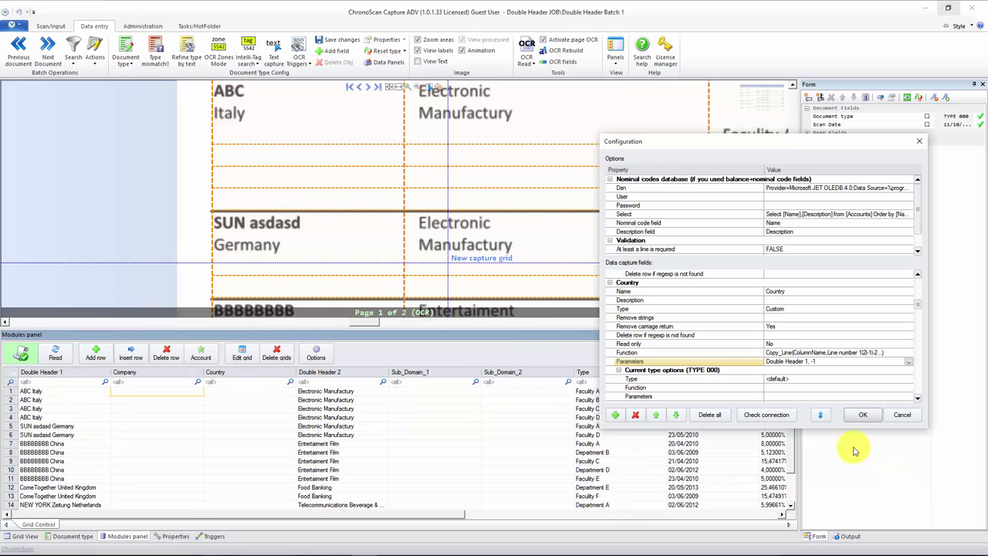
left_click(860, 417)
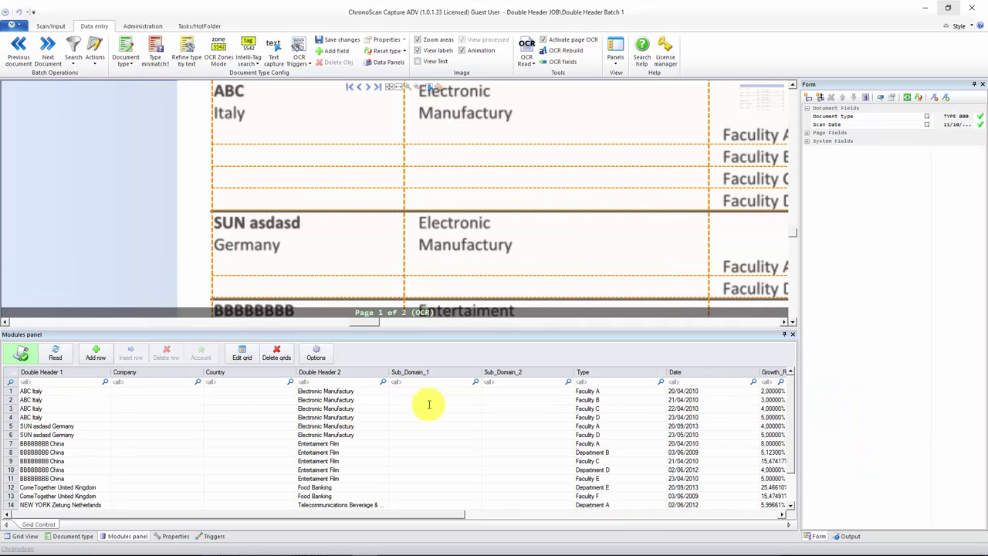
Re-read the grid and check Company and Country show values like ABC/Italy and SUN asdasd/Germany
left_click(54, 356)
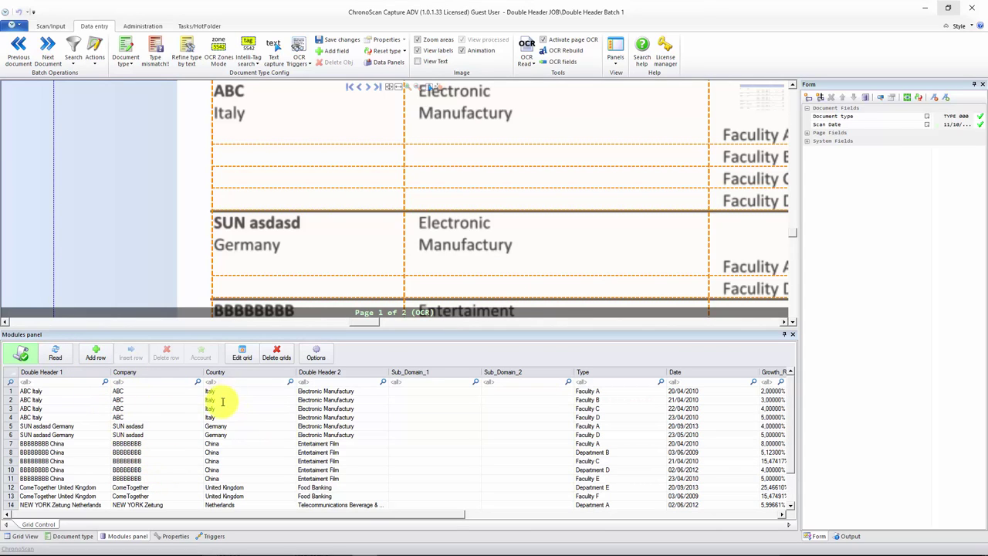
scroll(229, 450, "down", 1)
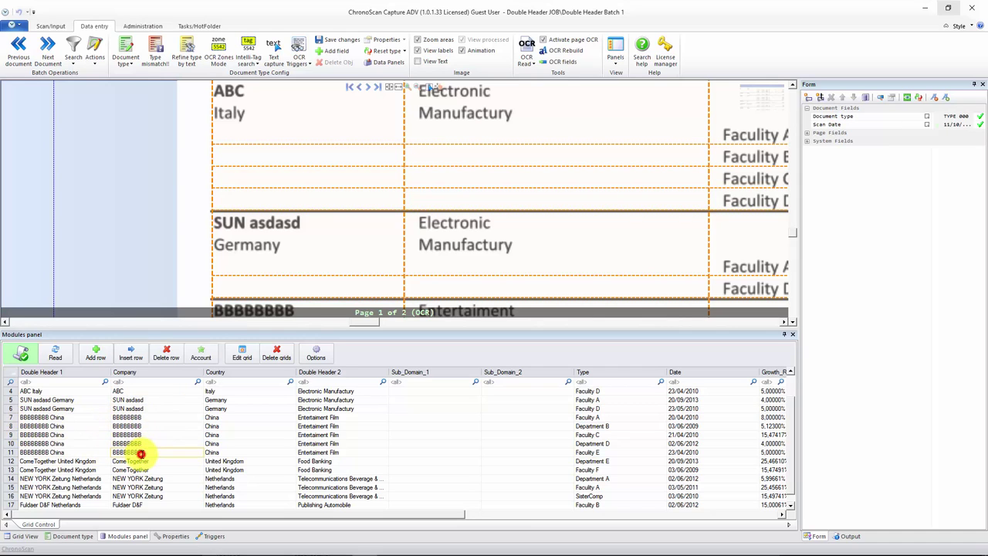
scroll(283, 463, "down", 1)
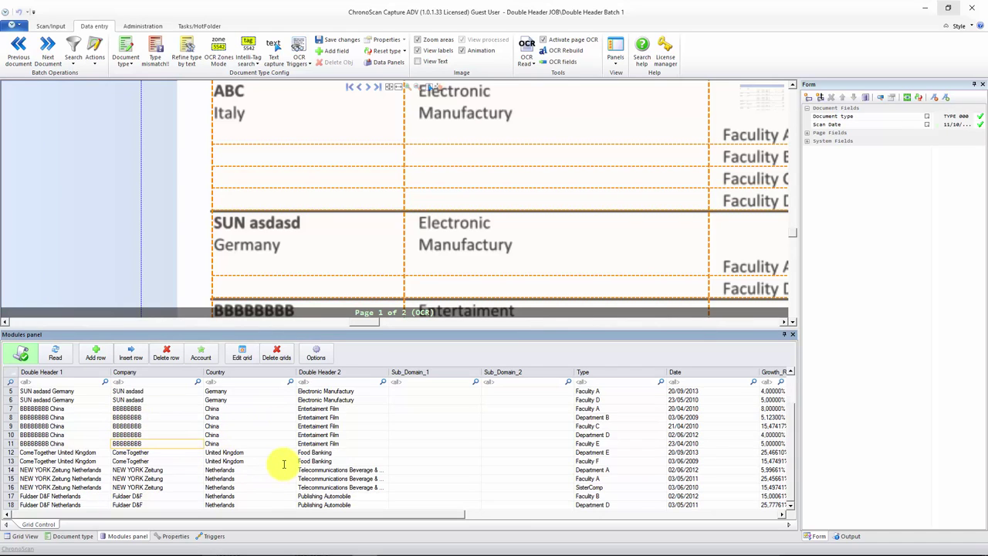
scroll(284, 463, "up", 2)
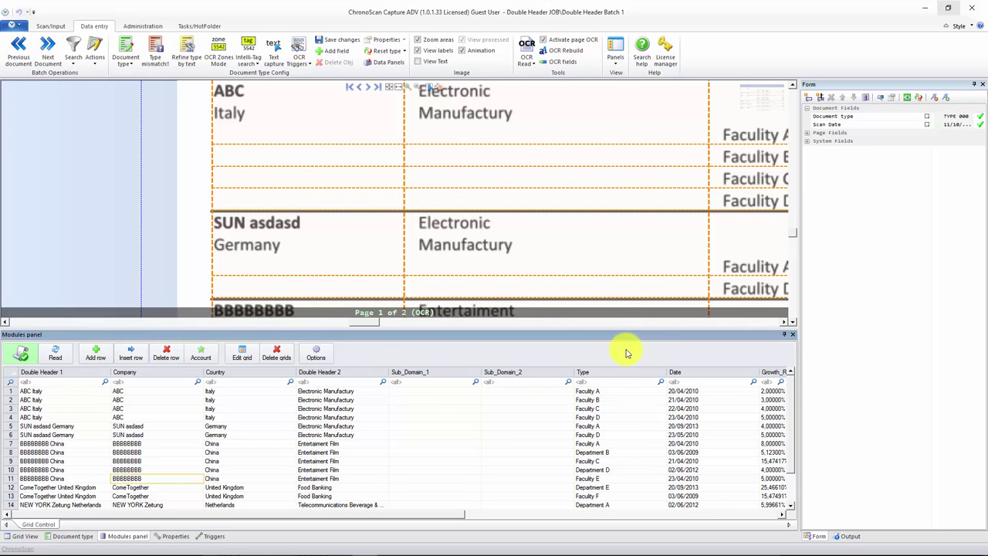
In the grid's field configuration, make Sub_Domain_1 a Custom field
left_click(315, 354)
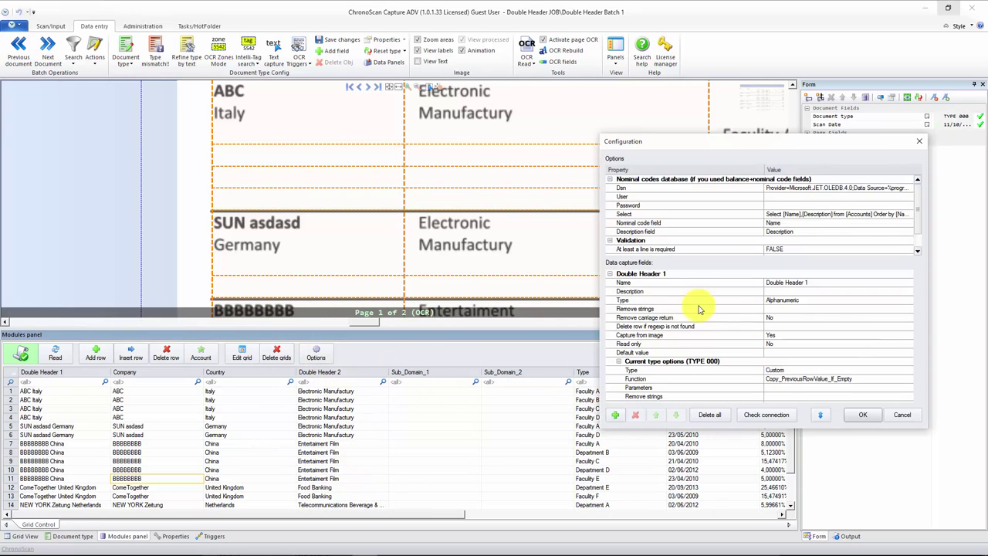
left_click(610, 274)
left_click(610, 282)
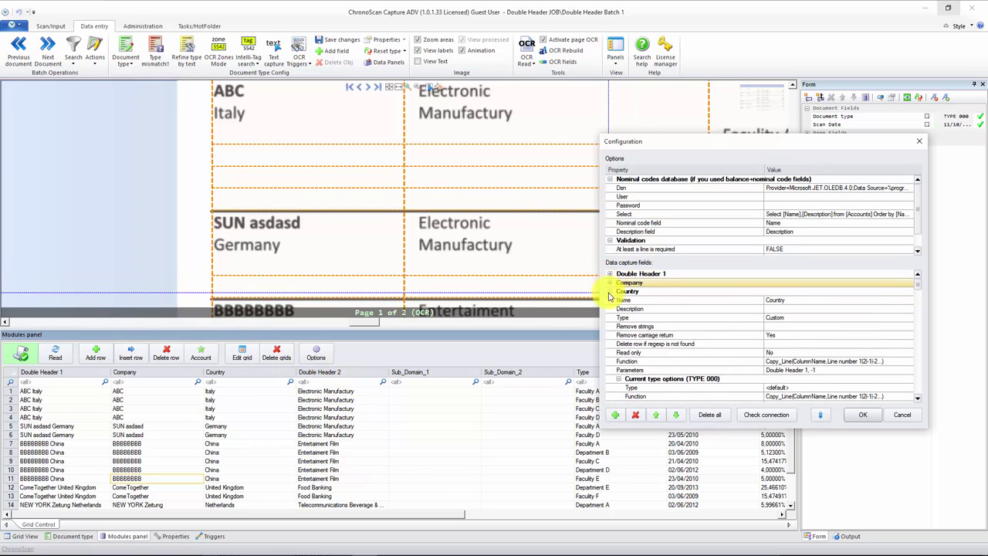
left_click(610, 291)
left_click(609, 299)
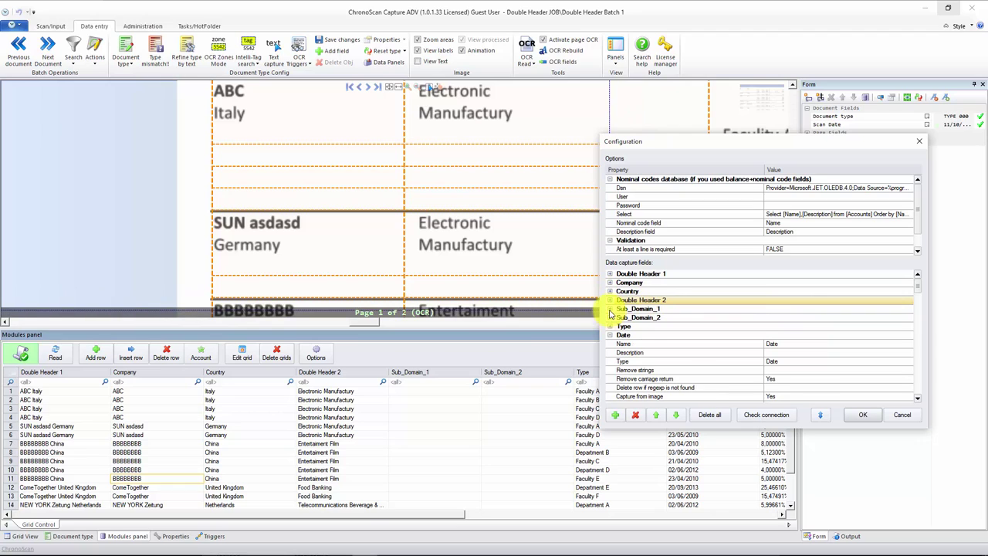
left_click(609, 309)
left_click(908, 334)
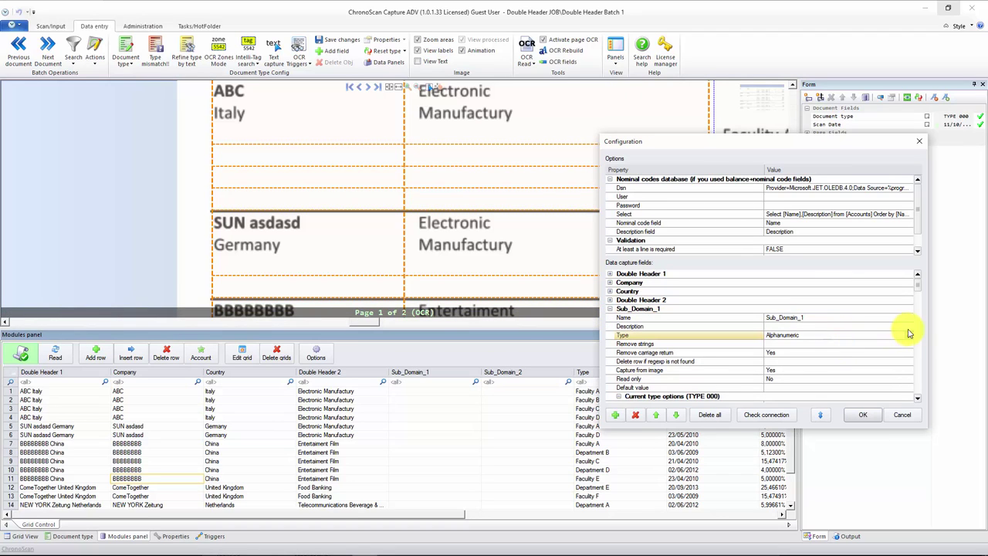
left_click(907, 334)
left_click(819, 379)
left_click(894, 309)
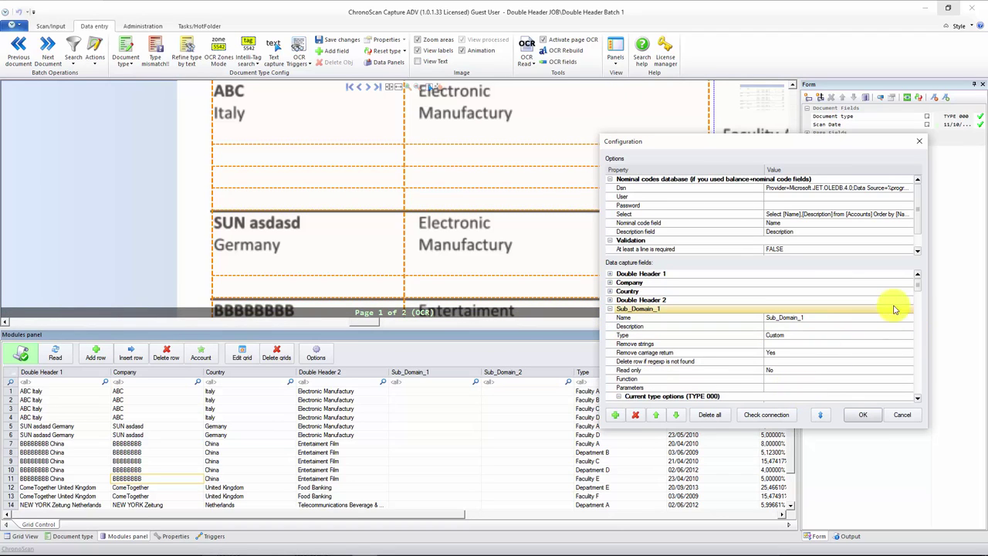
scroll(918, 287, "down", 2)
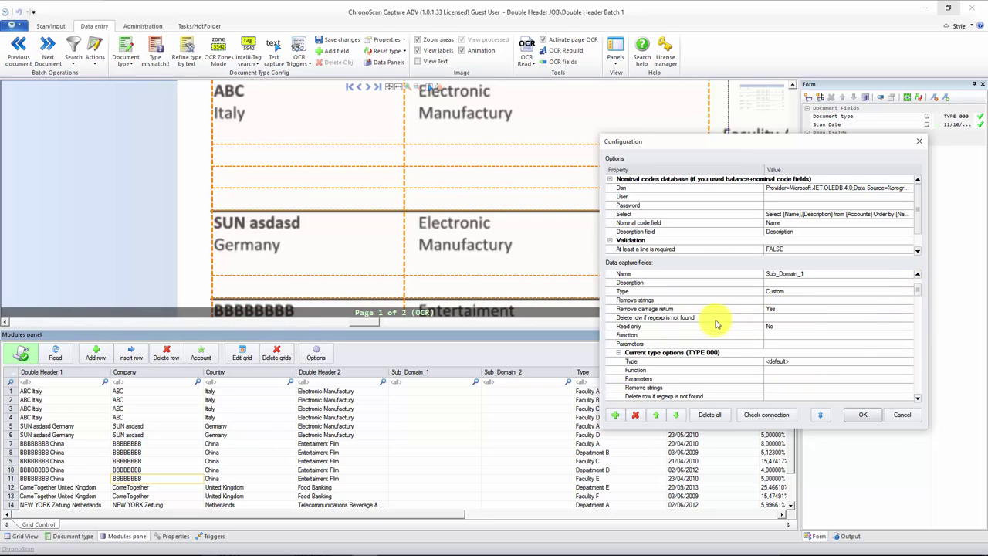
Give Sub_Domain_1 the Copy_Line function with parameters 'Double Header 2,1'
left_click(798, 334)
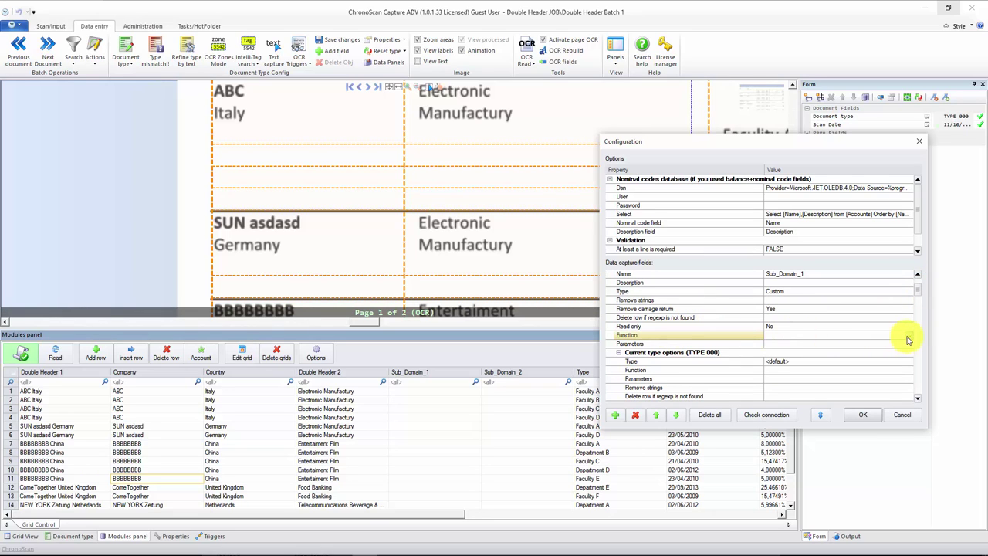
left_click(908, 337)
left_click(803, 461)
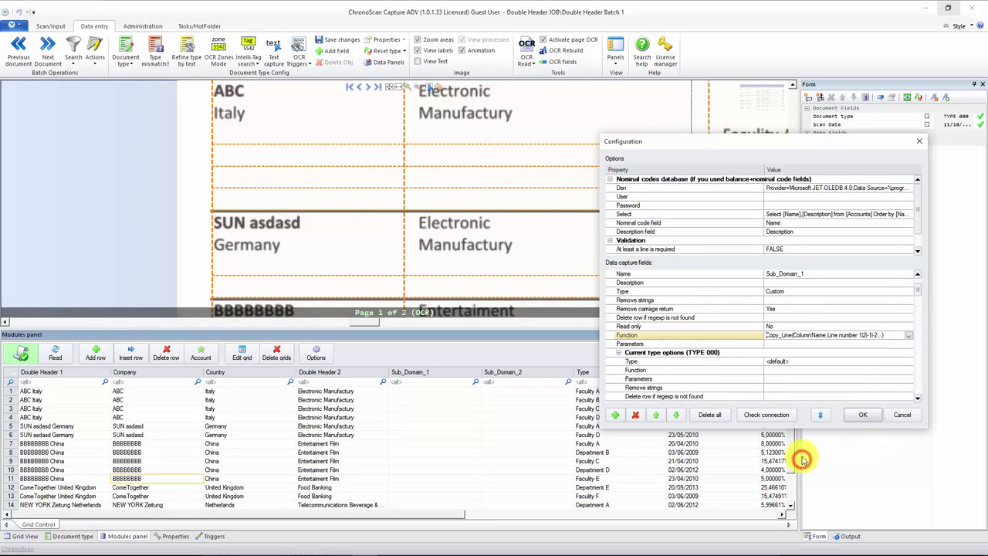
left_click(794, 344)
left_click(908, 344)
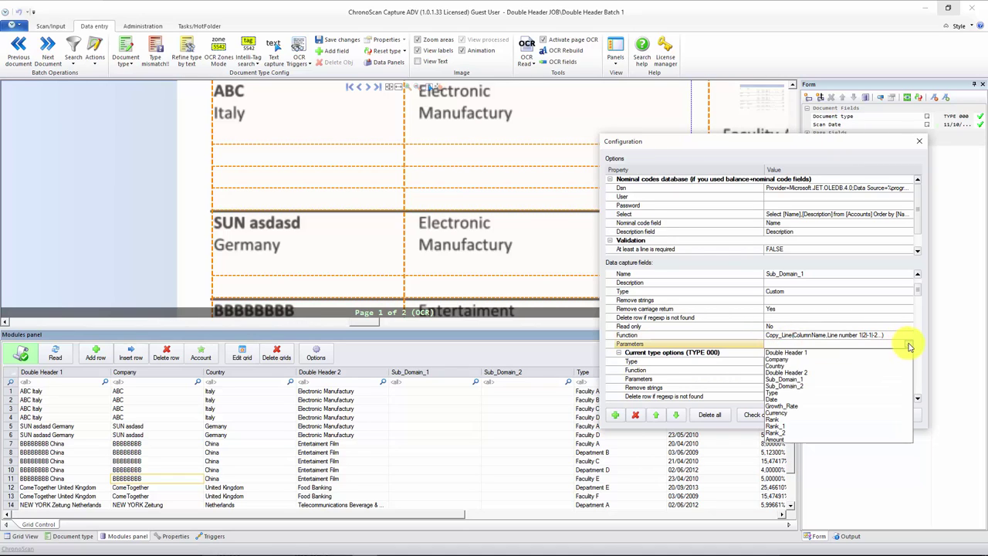
left_click(823, 372)
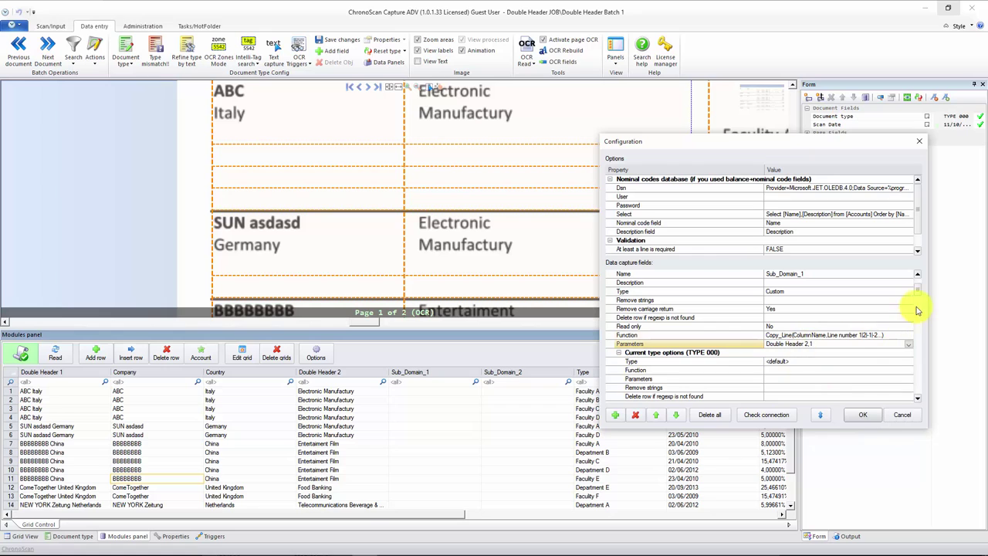
scroll(920, 292, "down", 4)
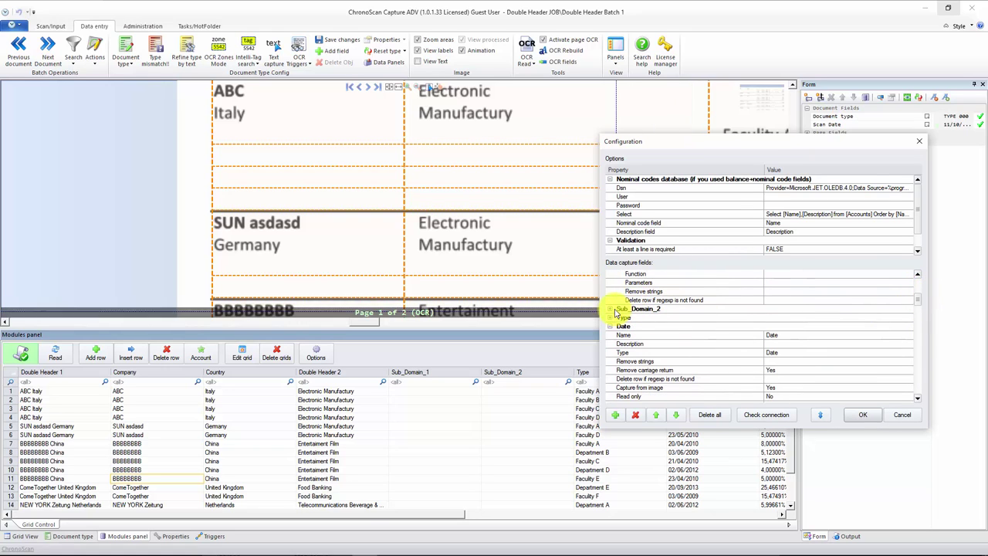
Make Sub_Domain_2 a Custom field
left_click(611, 309)
left_click(823, 335)
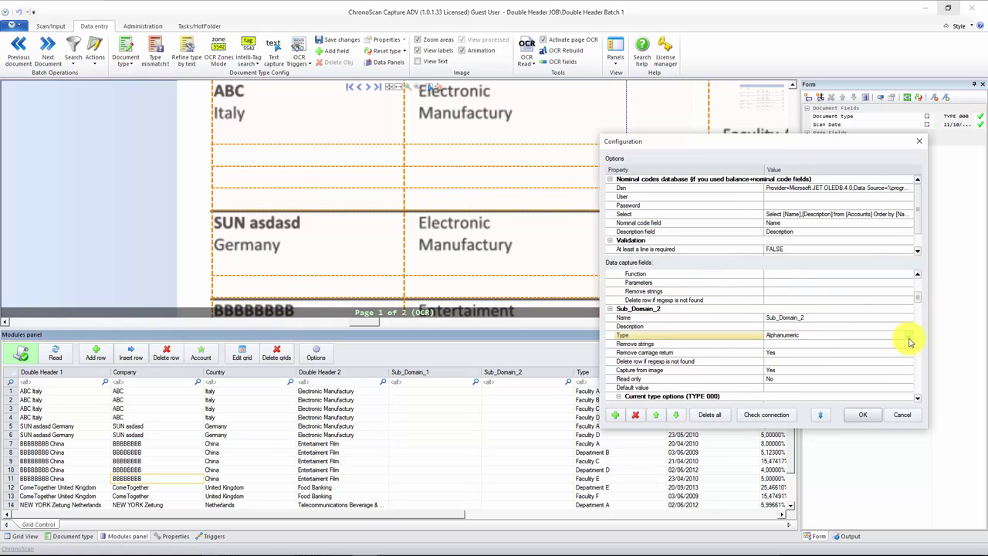
left_click(845, 335)
left_click(820, 396)
scroll(821, 324, "down", 1)
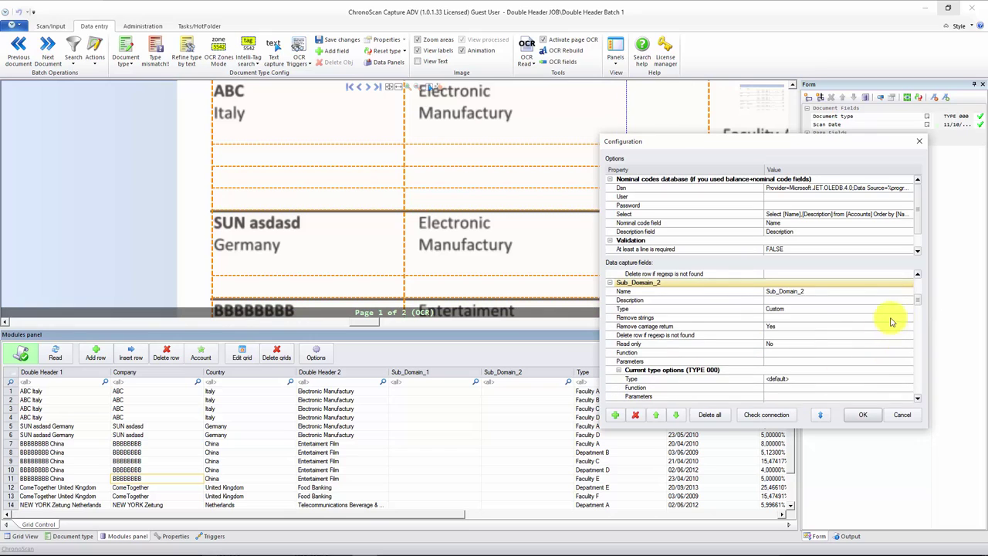
Give Sub_Domain_2 the Copy_Line function with parameters 'Double Header 2,-1' and confirm the configuration
left_click(790, 352)
left_click(907, 352)
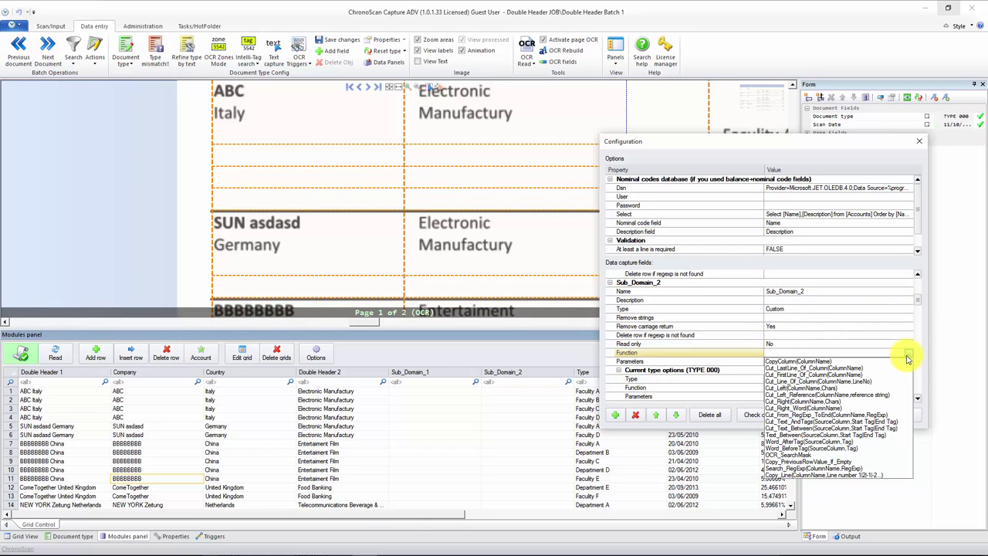
left_click(809, 476)
left_click(895, 361)
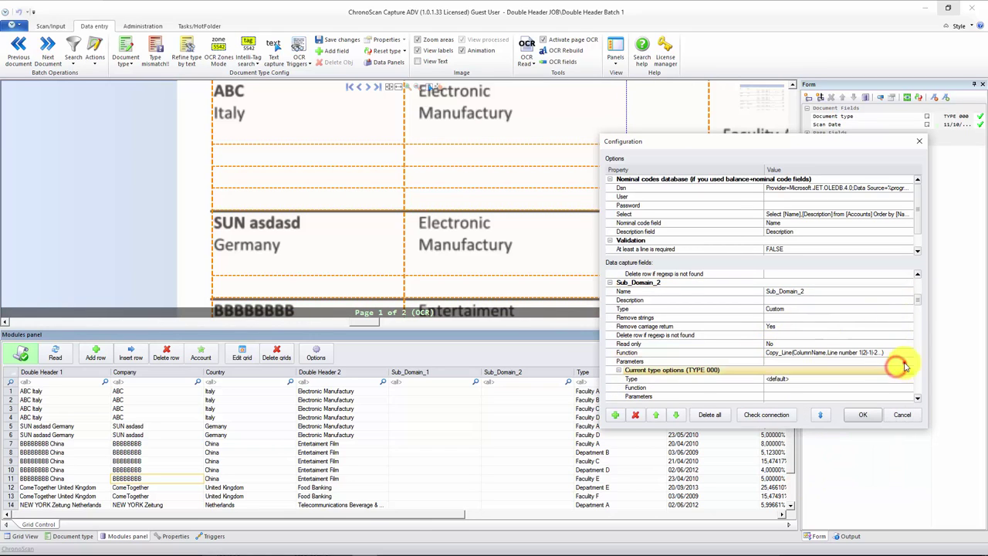
left_click(909, 362)
left_click(820, 390)
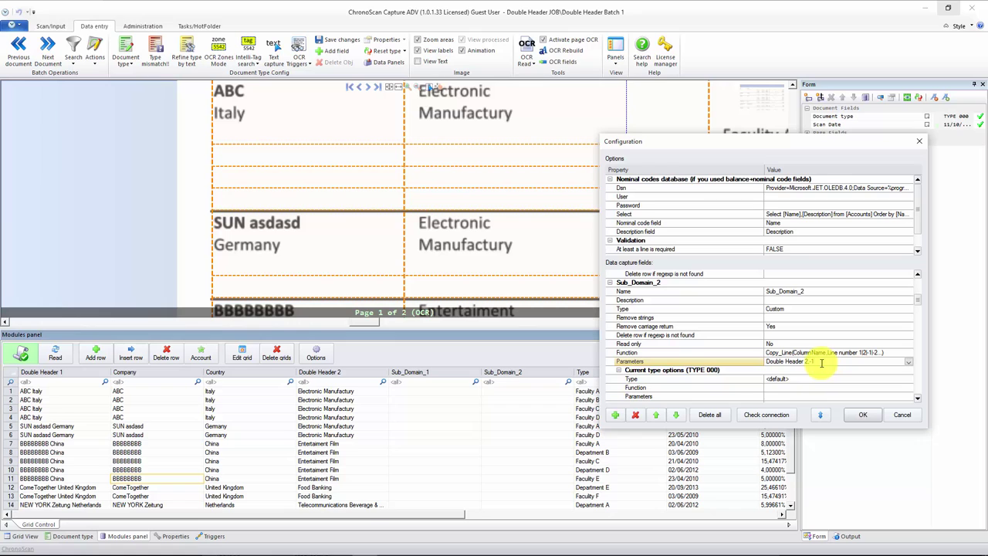
left_click(859, 418)
Re-read the grid and check Sub_Domain values like Electronic/Manufactury and Food/Banking
left_click(56, 357)
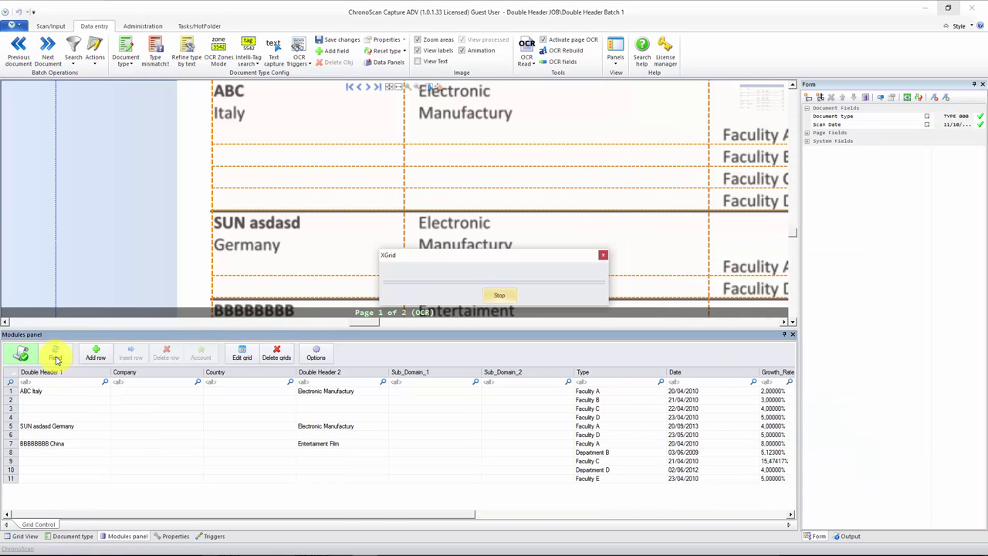
scroll(433, 440, "down", 2)
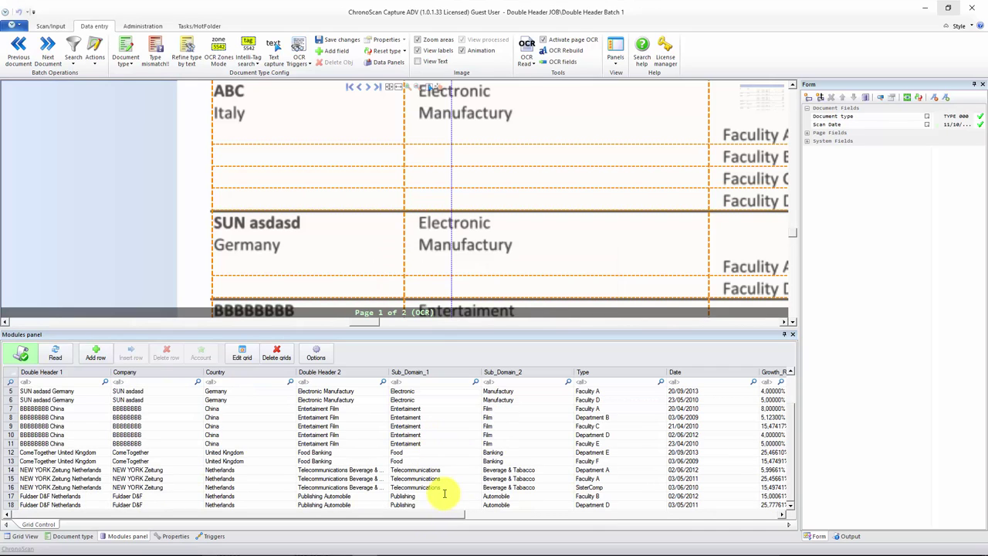
scroll(444, 494, "up", 2)
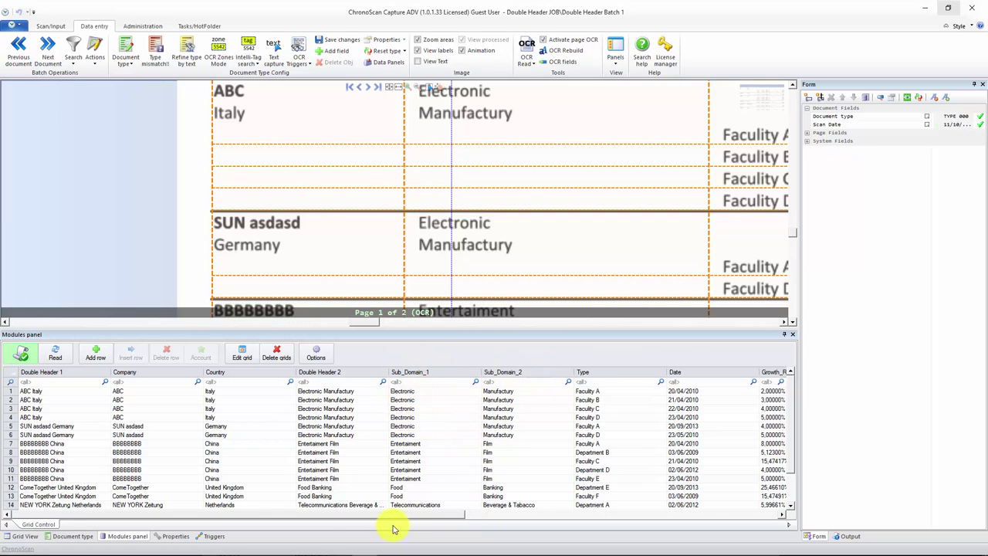
left_click_drag(388, 519, 290, 522)
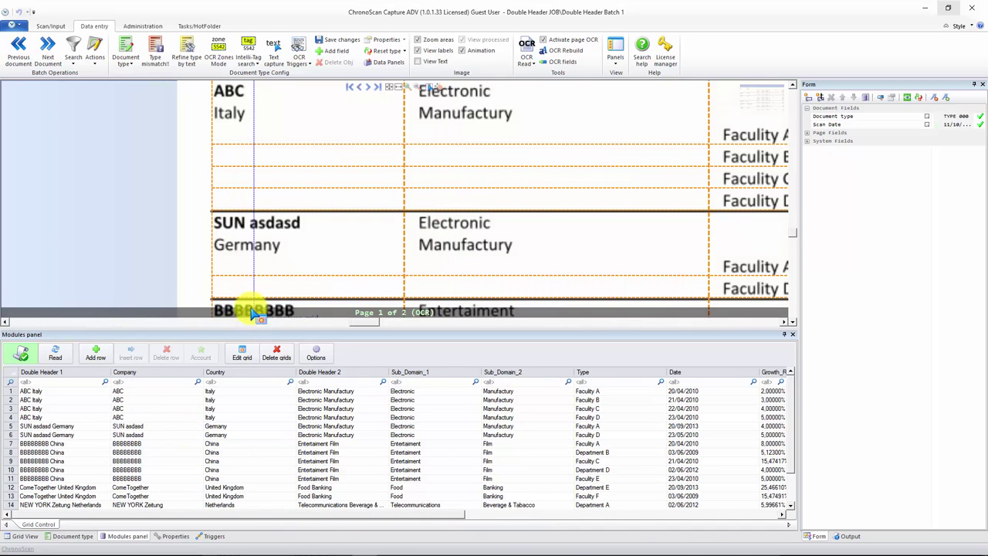
Select both batch pages and delete the ChronoScan PDF Text Conversion export module
left_click(52, 28)
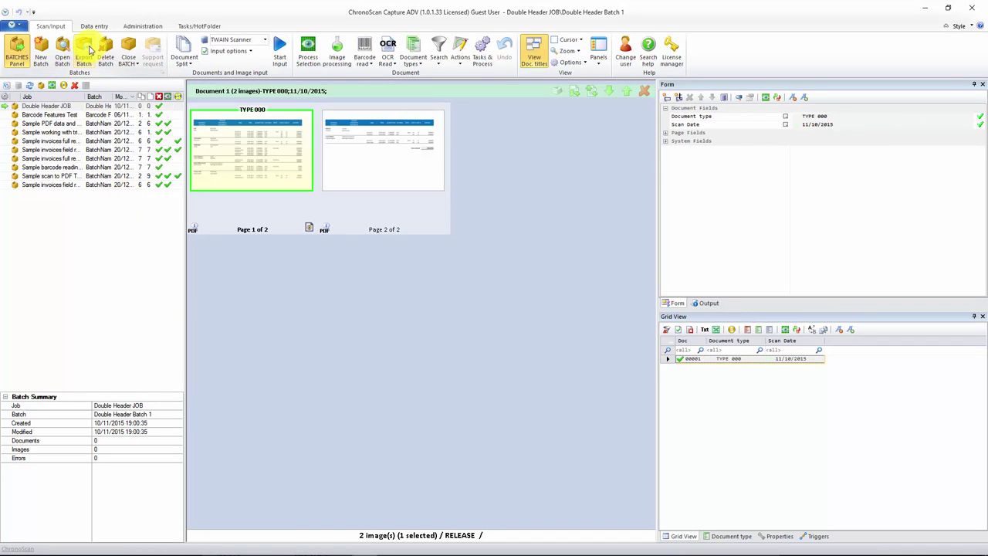
key("ctrl+a")
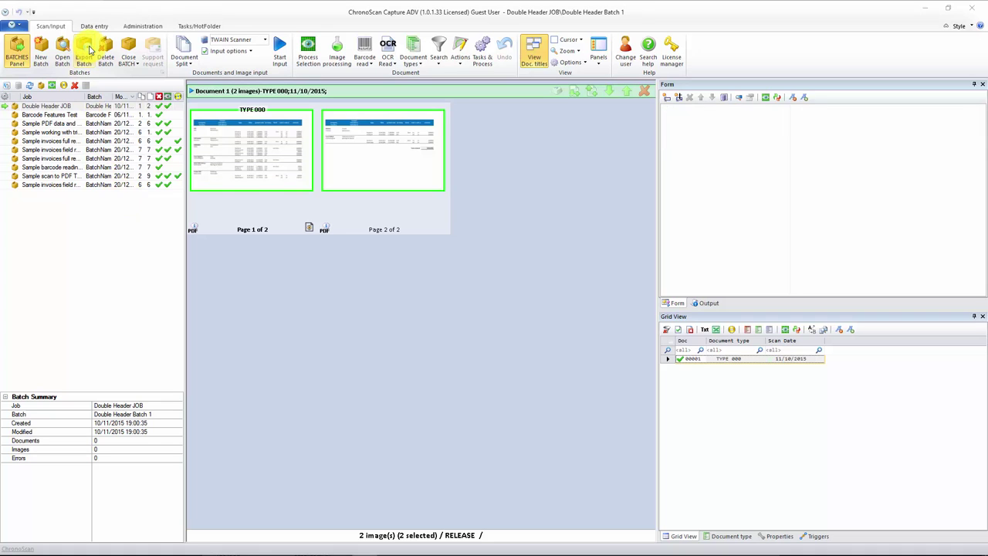
left_click(84, 54)
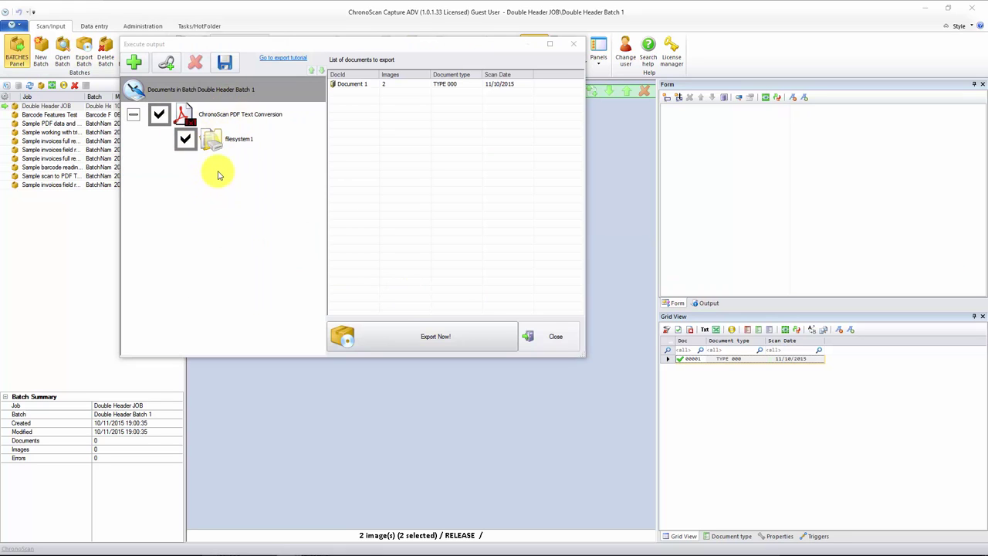
left_click(214, 117)
left_click(195, 62)
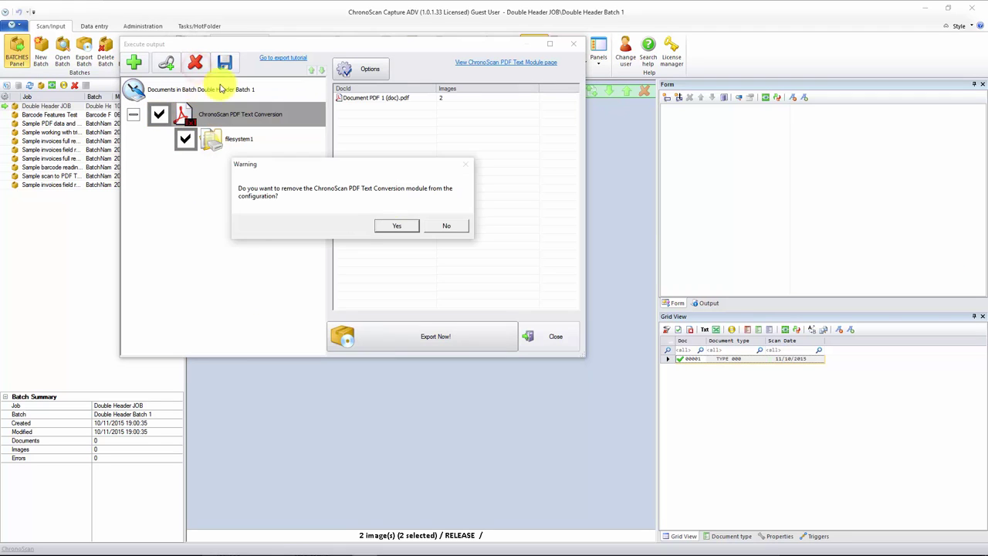
left_click(390, 226)
left_click(177, 92)
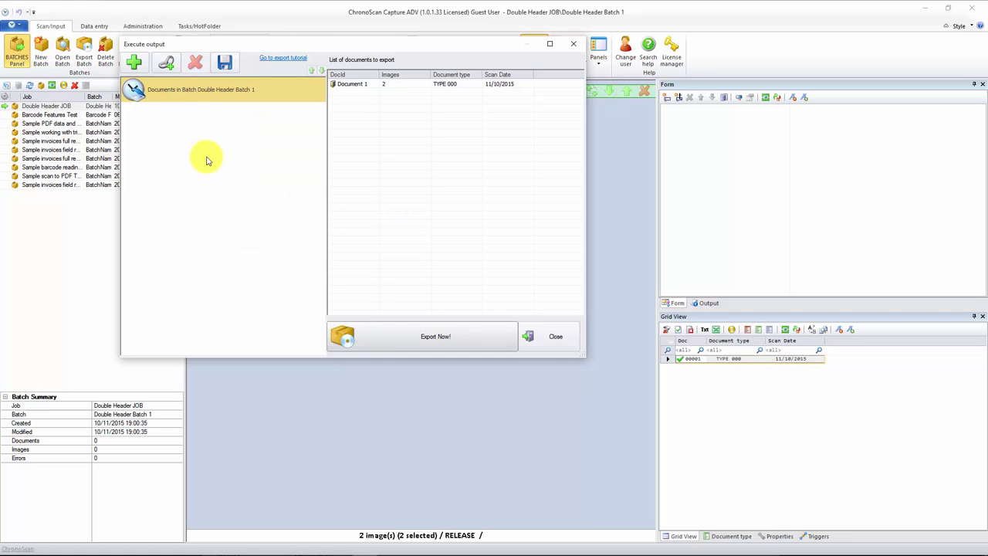
Add a new XML Report output with File System as the destination
left_click(139, 65)
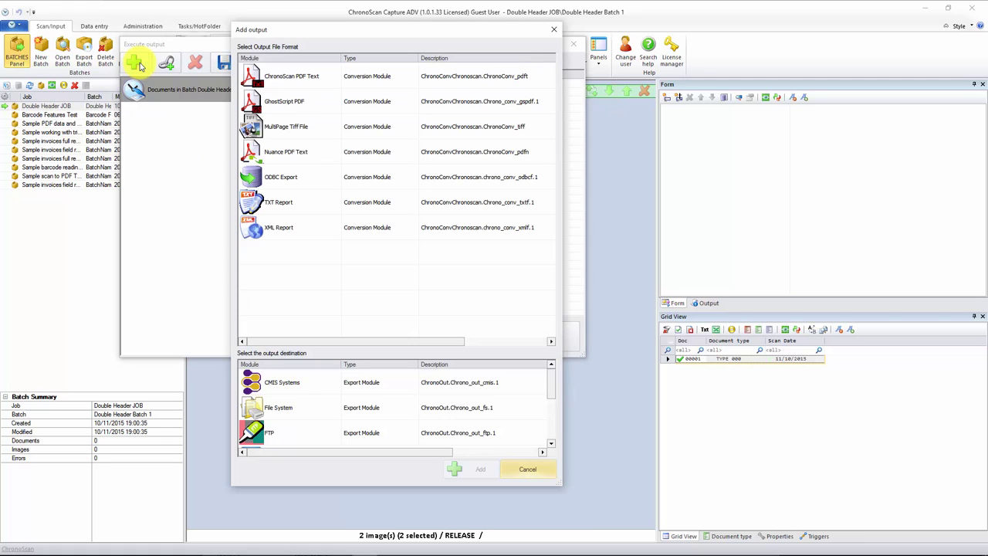
left_click(270, 232)
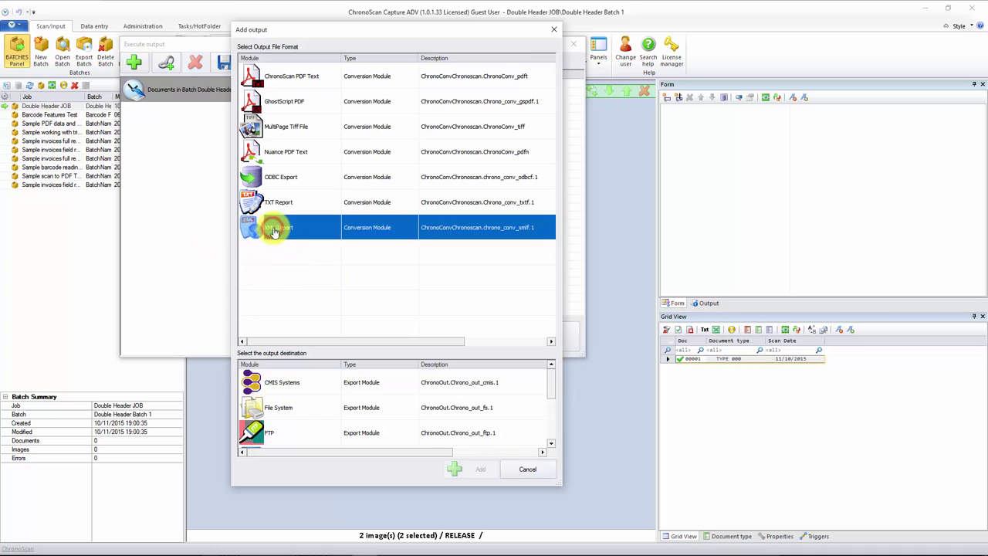
left_click(271, 407)
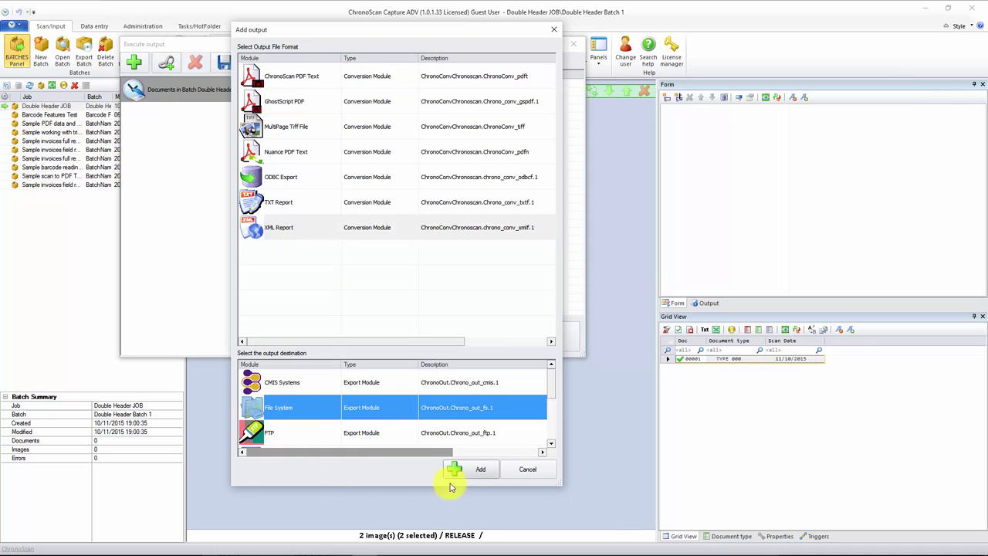
left_click(472, 470)
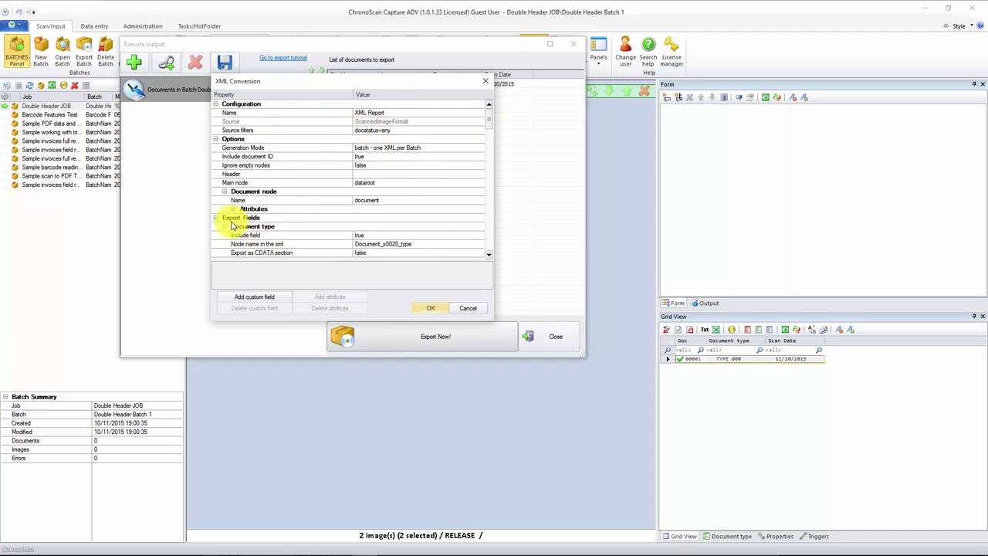
Collapse the upper XML Conversion groups to reach the Grid control module 1 fields
left_click(215, 104)
left_click(216, 113)
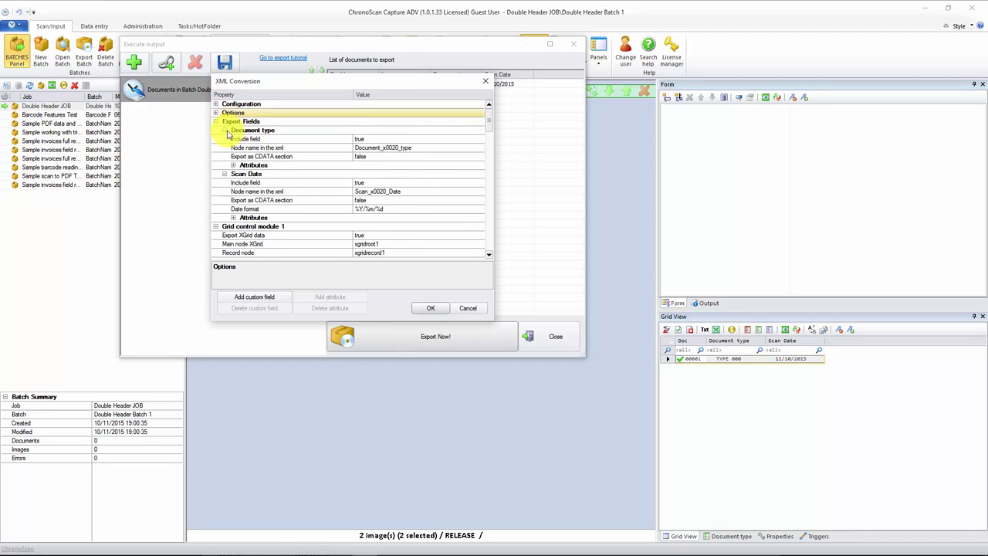
left_click(225, 131)
left_click(224, 139)
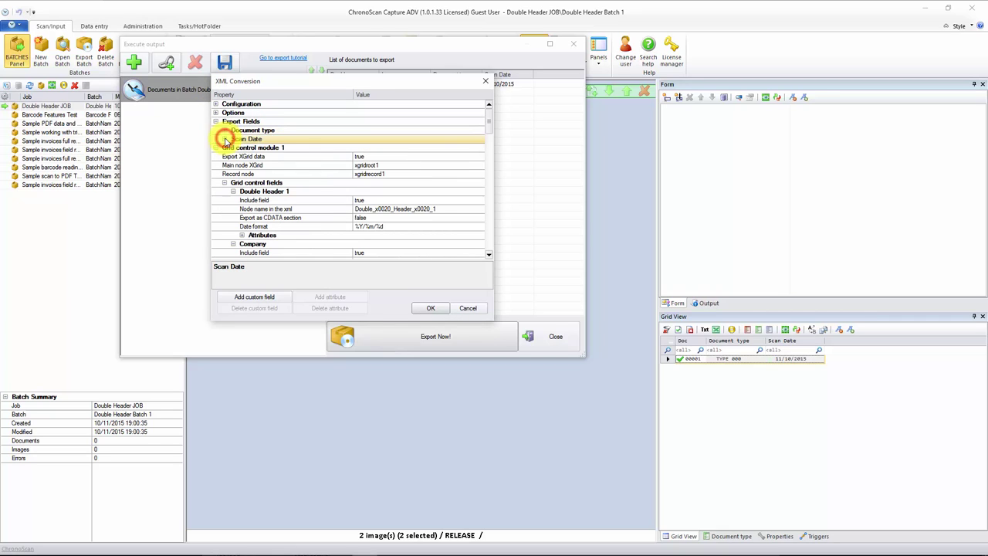
left_click(257, 148)
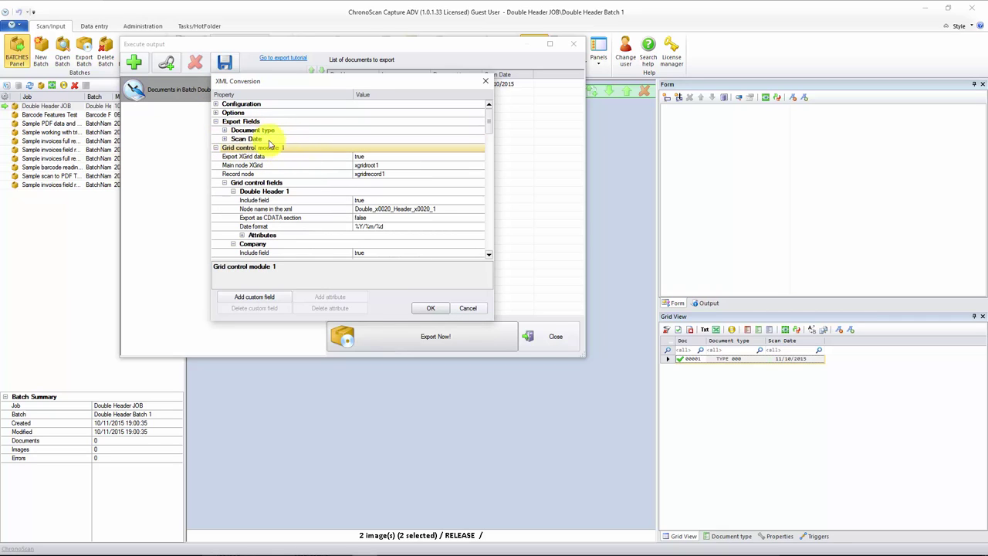
left_click(234, 157)
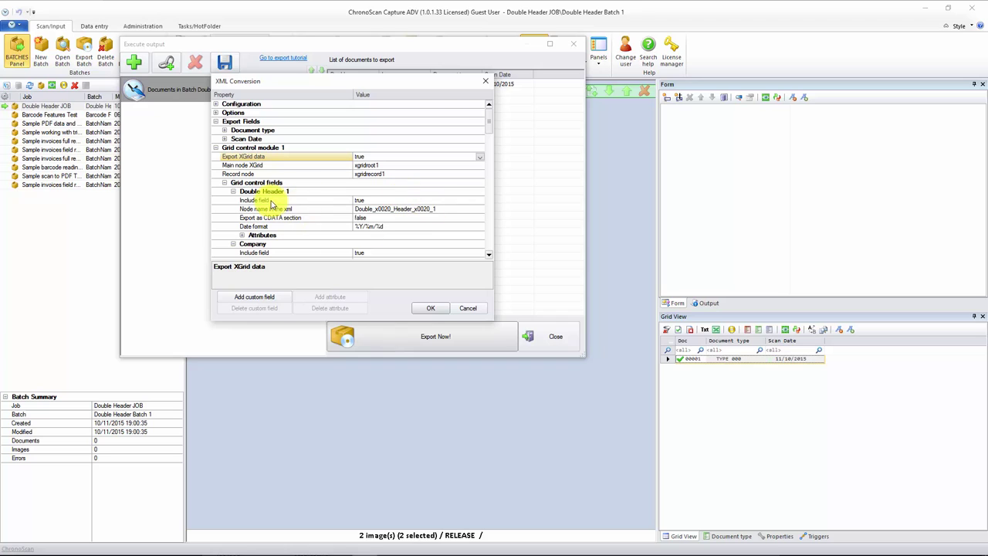
Set Include field to false for Double Header 1 and Double Header 2
left_click(375, 200)
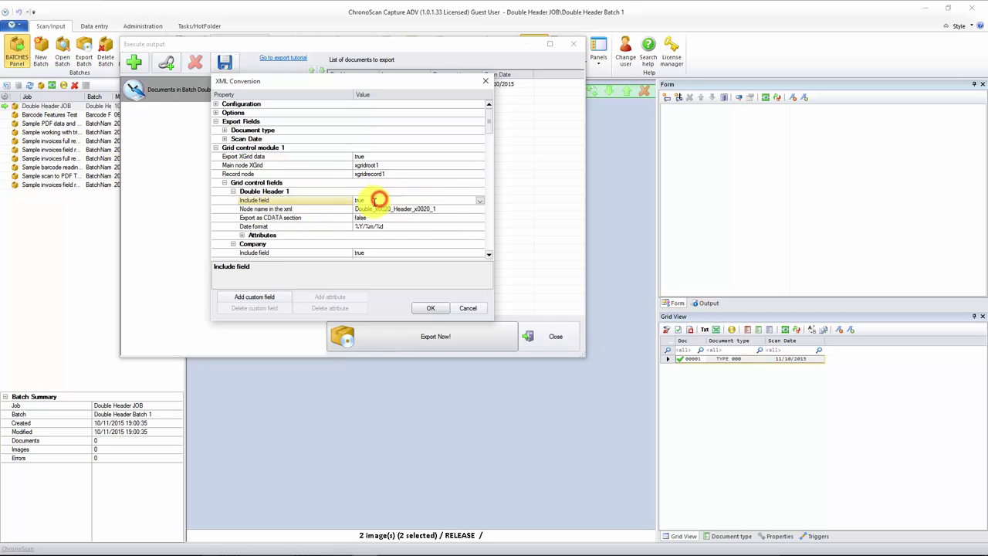
left_click(480, 202)
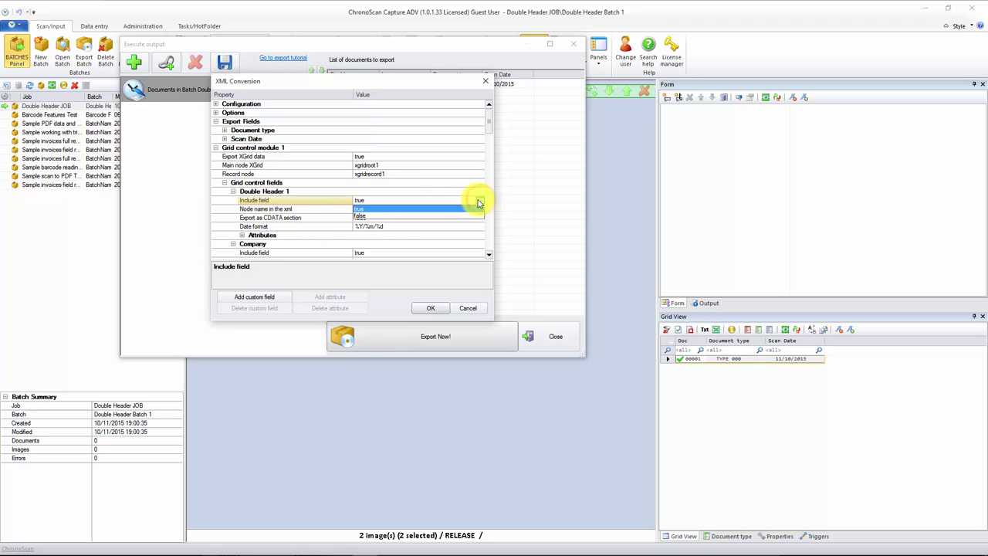
left_click(419, 216)
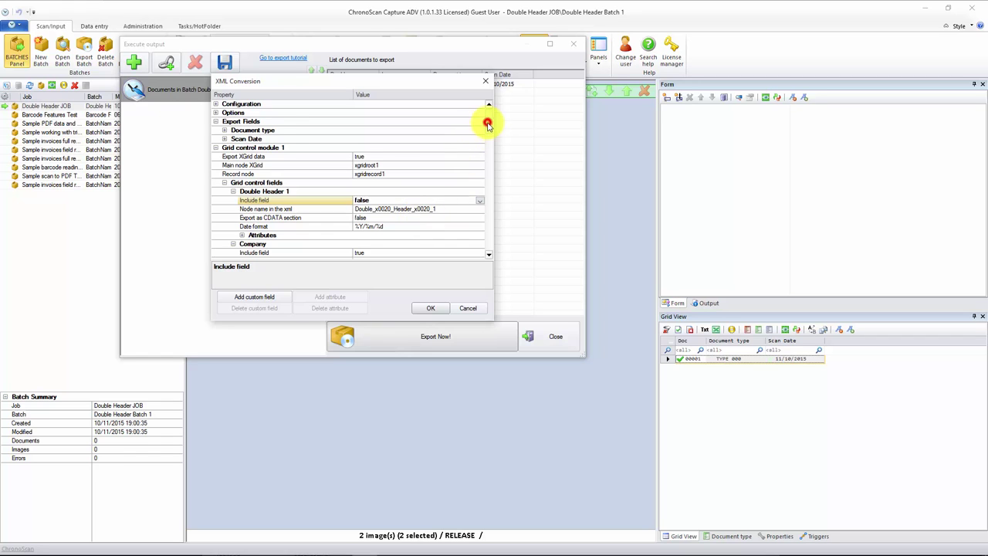
left_click_drag(488, 124, 489, 141)
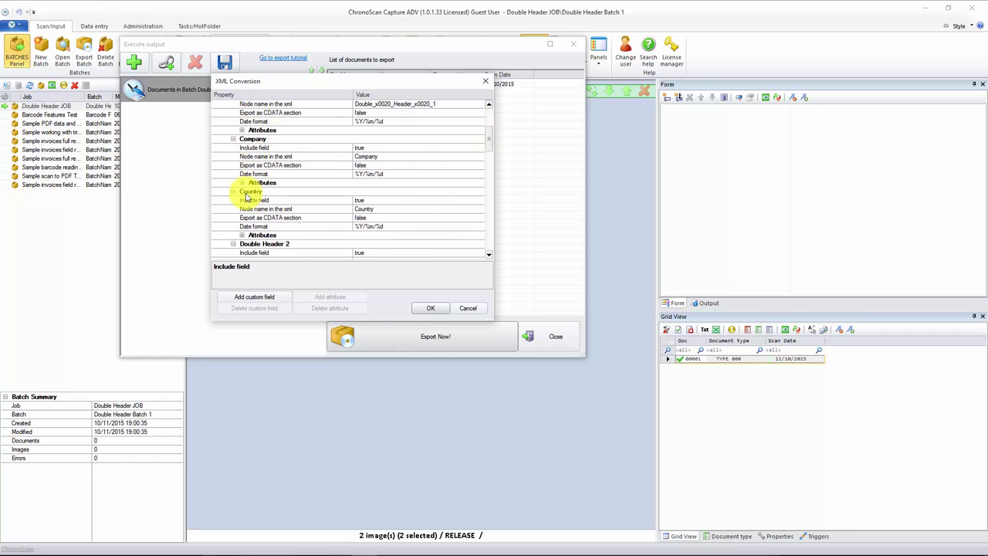
left_click_drag(488, 144, 491, 163)
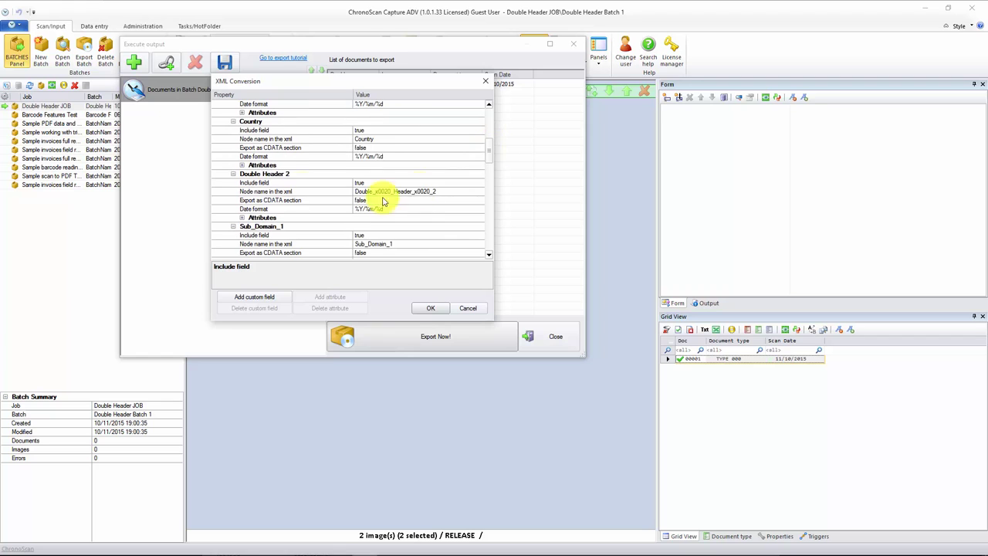
left_click(476, 184)
left_click(478, 184)
left_click(388, 202)
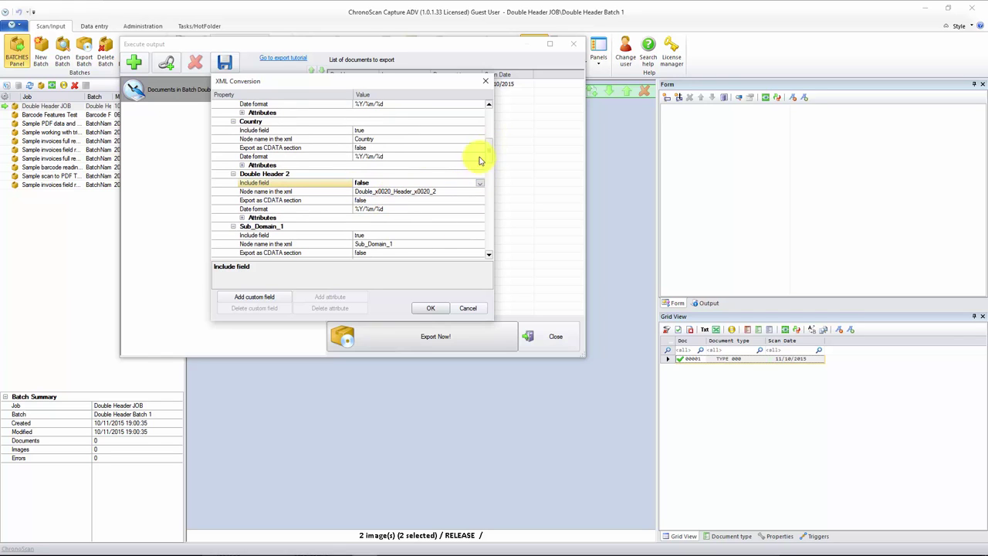
mouse_move(489, 151)
left_mouse_down()
mouse_move(489, 166)
mouse_move(489, 147)
left_mouse_up()
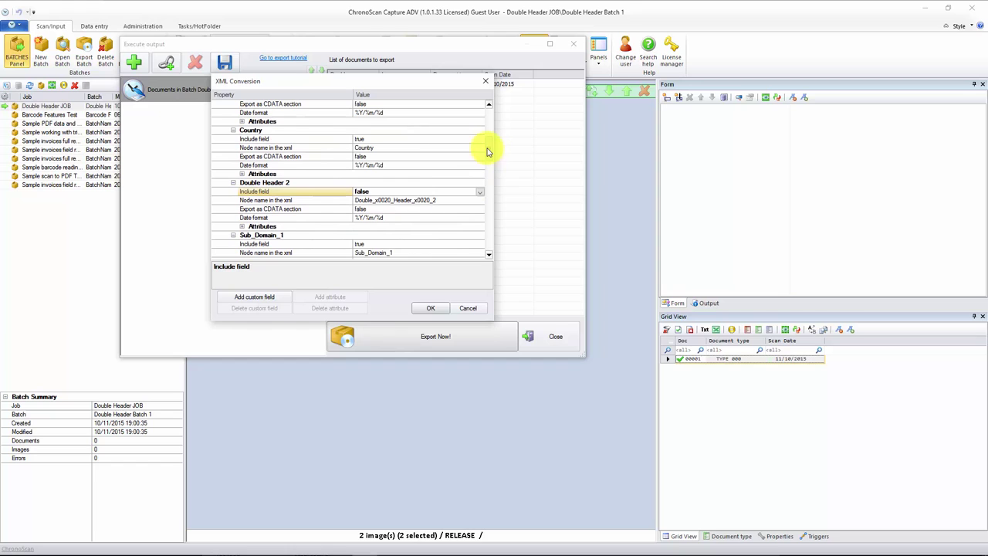
Confirm the XML and File System settings and run Export Now
left_click(430, 308)
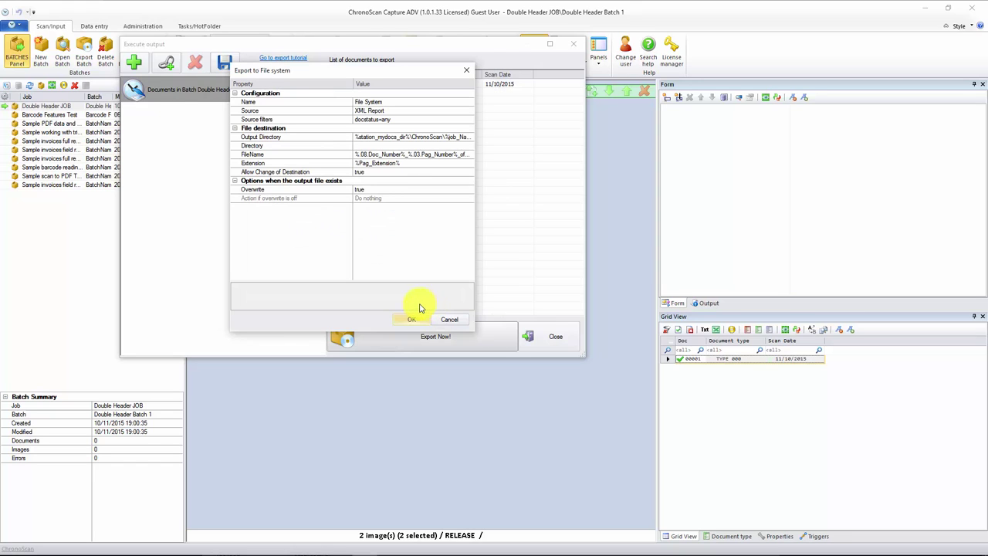
left_click(411, 319)
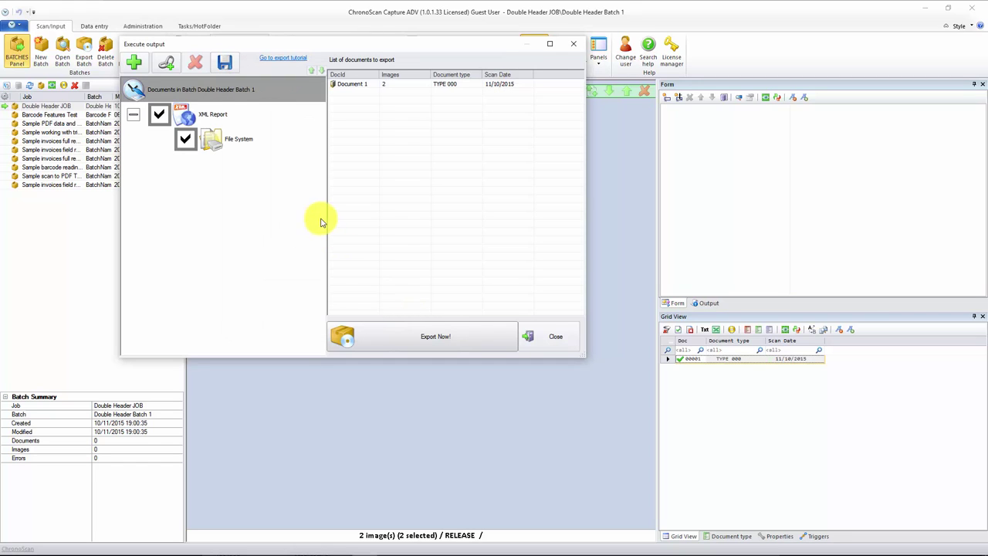
left_click(394, 341)
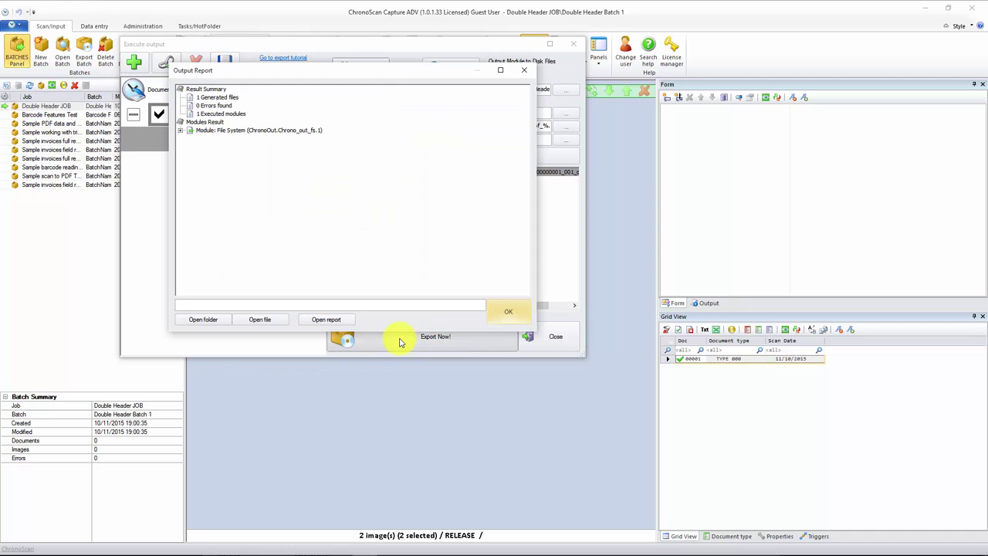
Open the exported 00000001_001_of_002.xml in a maximized Notepad++ window
left_click(185, 131)
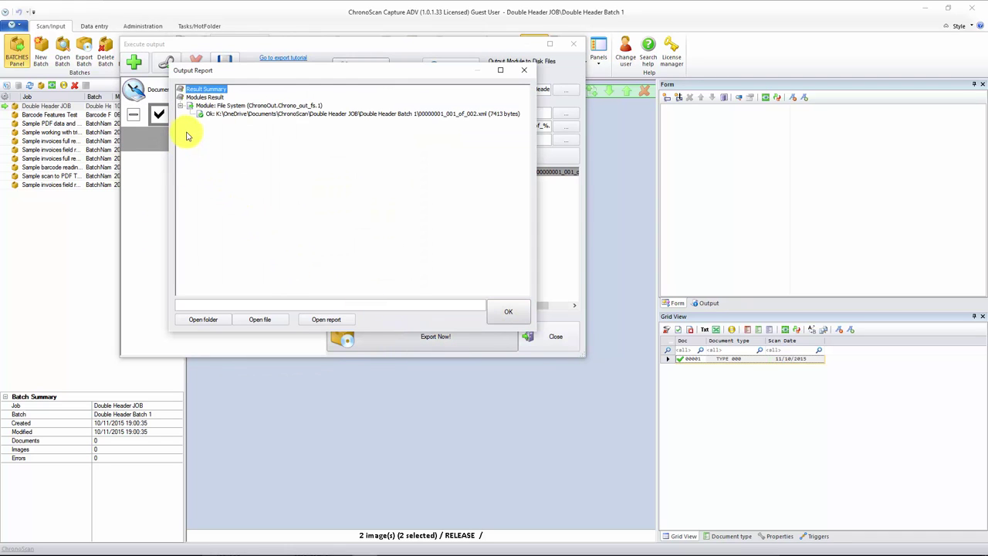
left_click(220, 114)
left_click(260, 319)
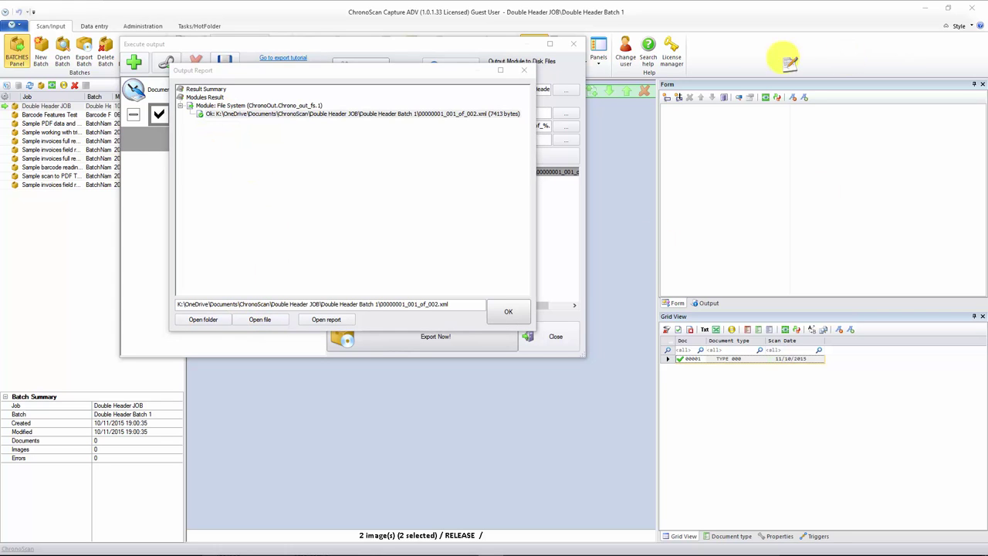
left_click_drag(680, 90, 413, 6)
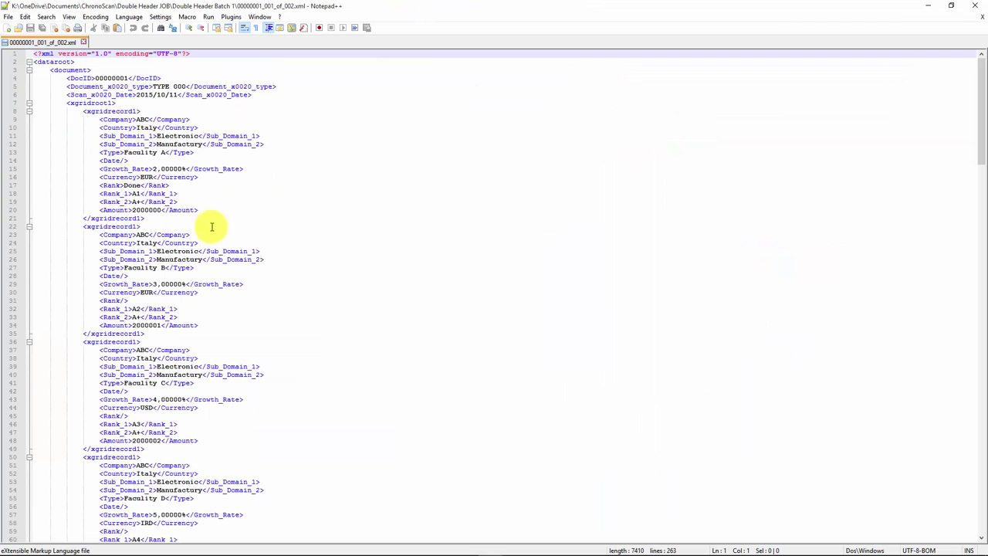
left_click(205, 251)
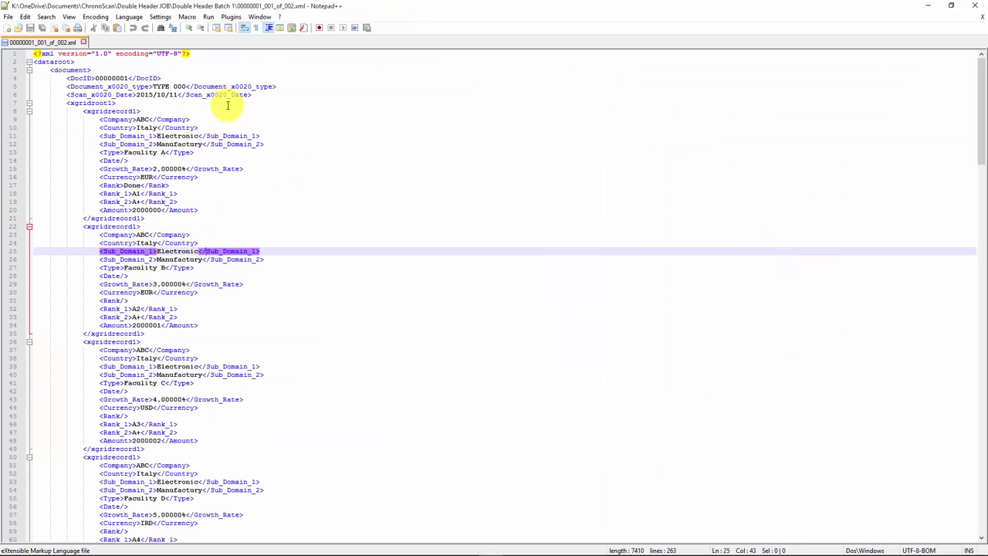
scroll(212, 331, "down", 11)
scroll(212, 332, "down", 20)
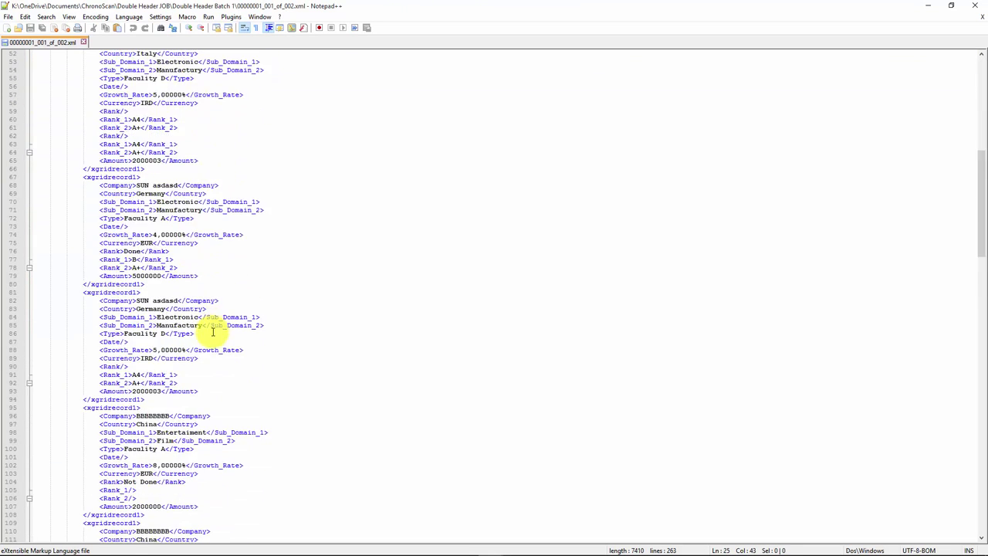
scroll(213, 334, "down", 13)
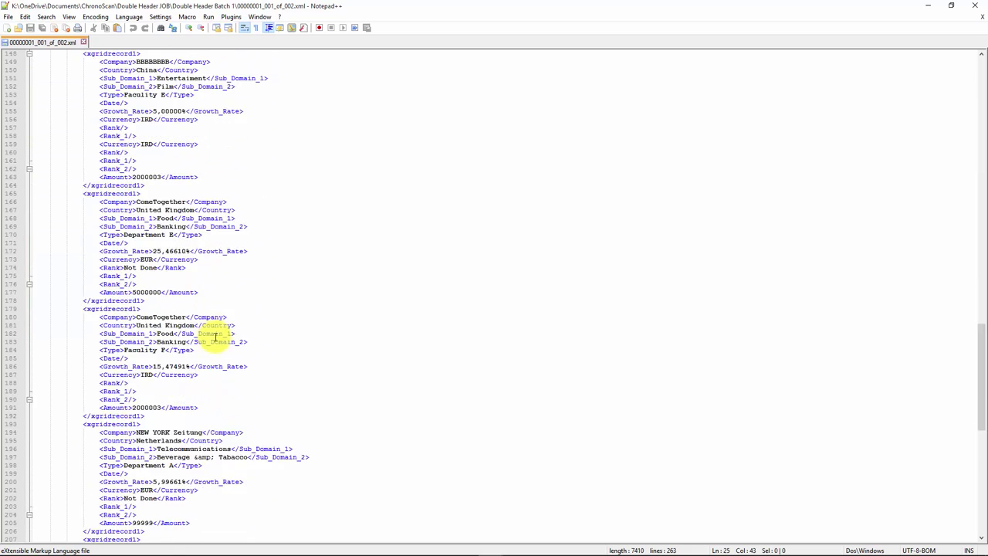